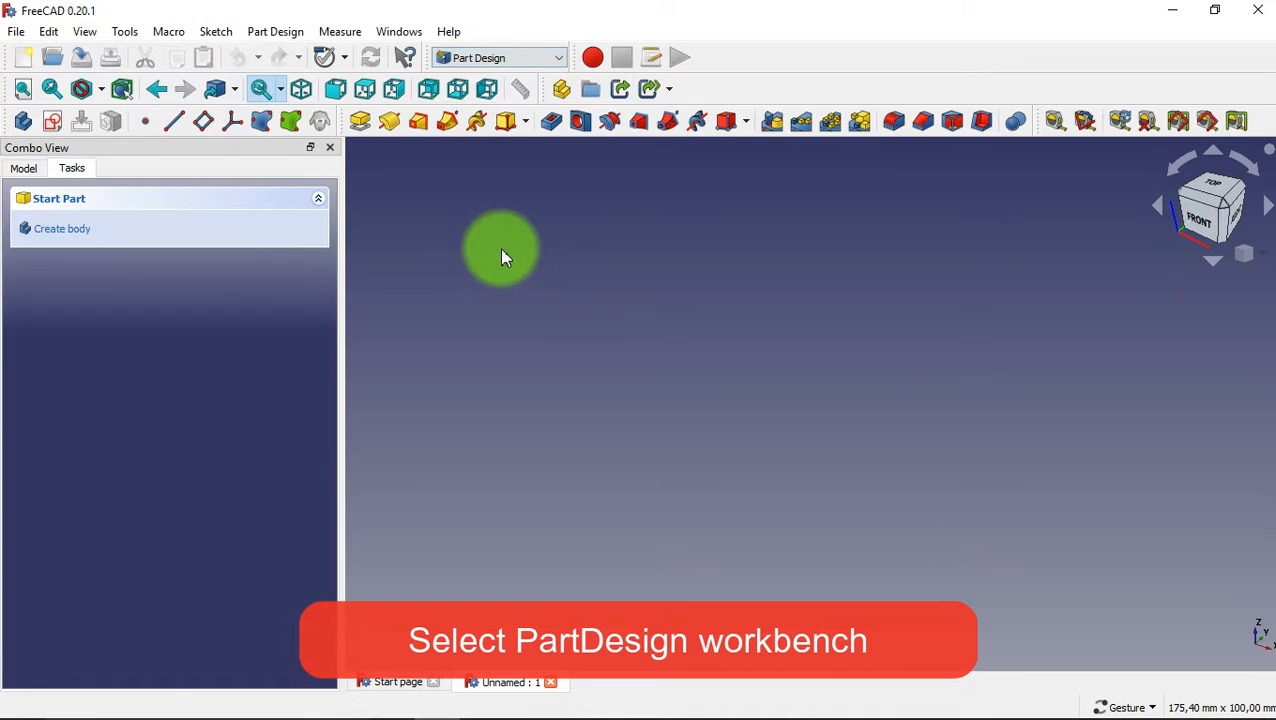
Create a new body and start a sketch on its XY plane
{"action": "left_click", "coordinate": [80, 236]}
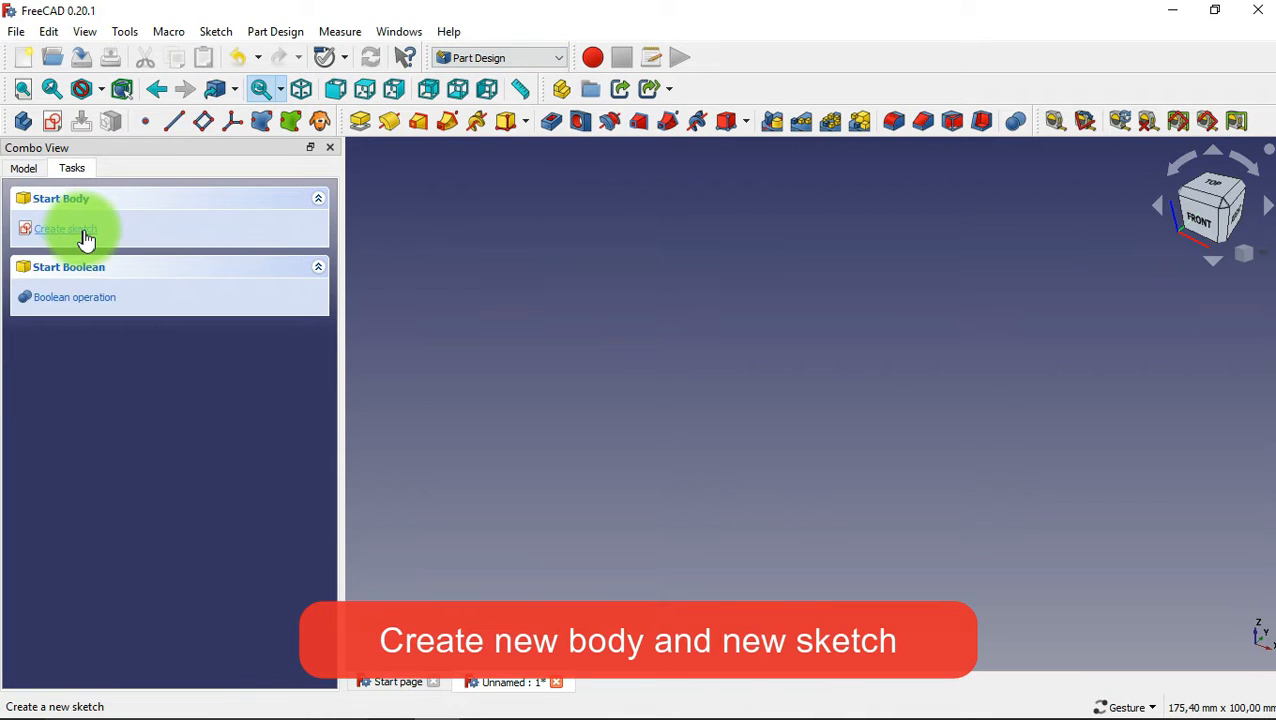
{"action": "left_click", "coordinate": [86, 231]}
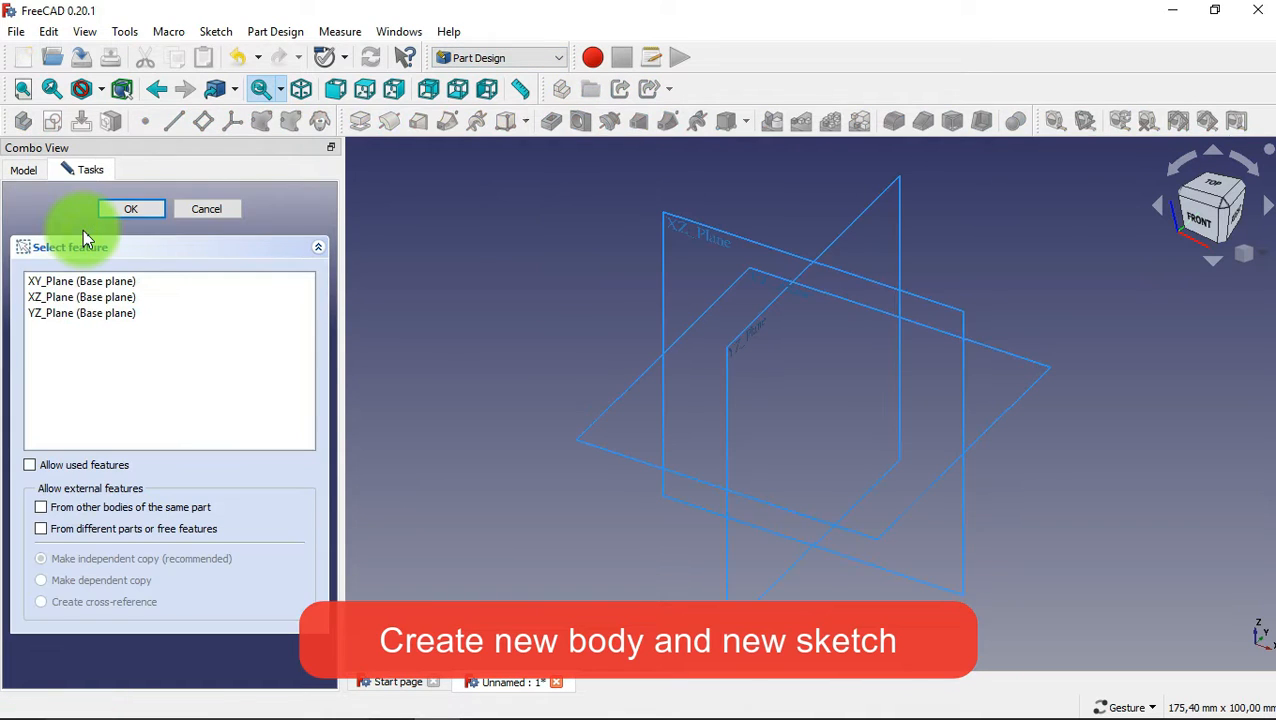
{"action": "left_click", "coordinate": [690, 321]}
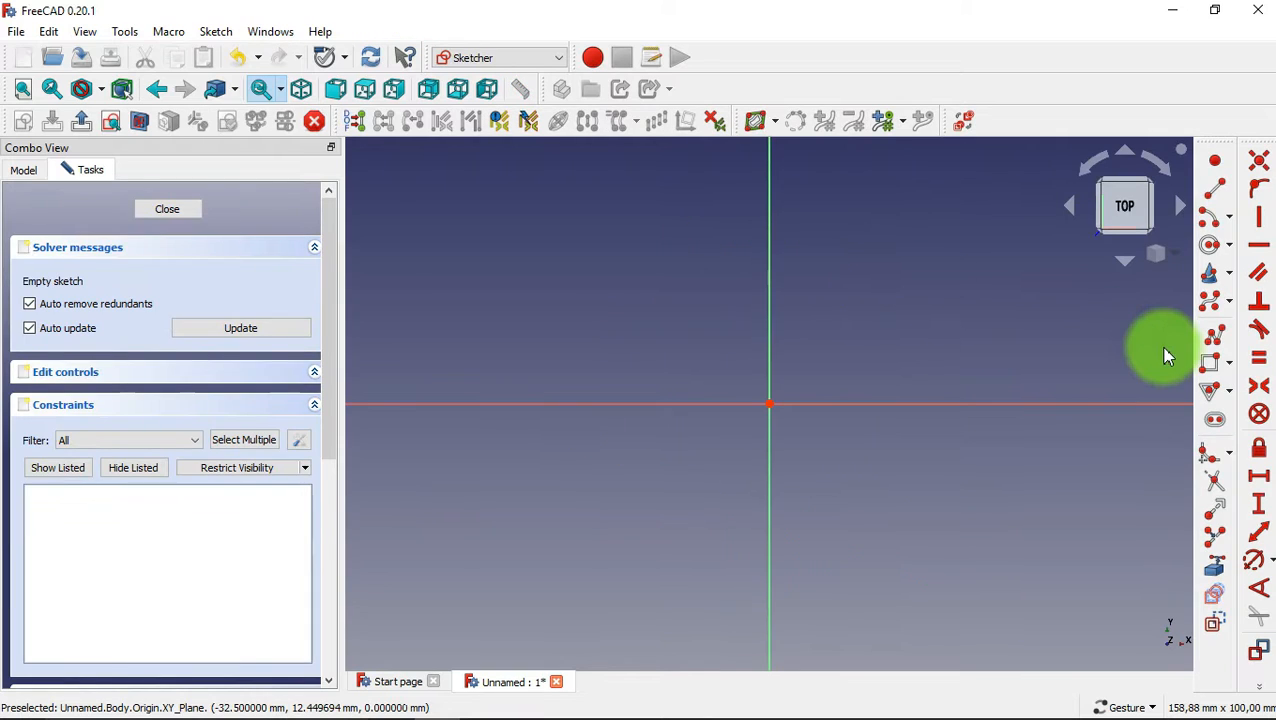
Sketch a rectangle about 49 by 20 mm around the origin and a smaller one about 20 by 12 mm across the positive X axis
{"action": "left_click", "coordinate": [1212, 362]}
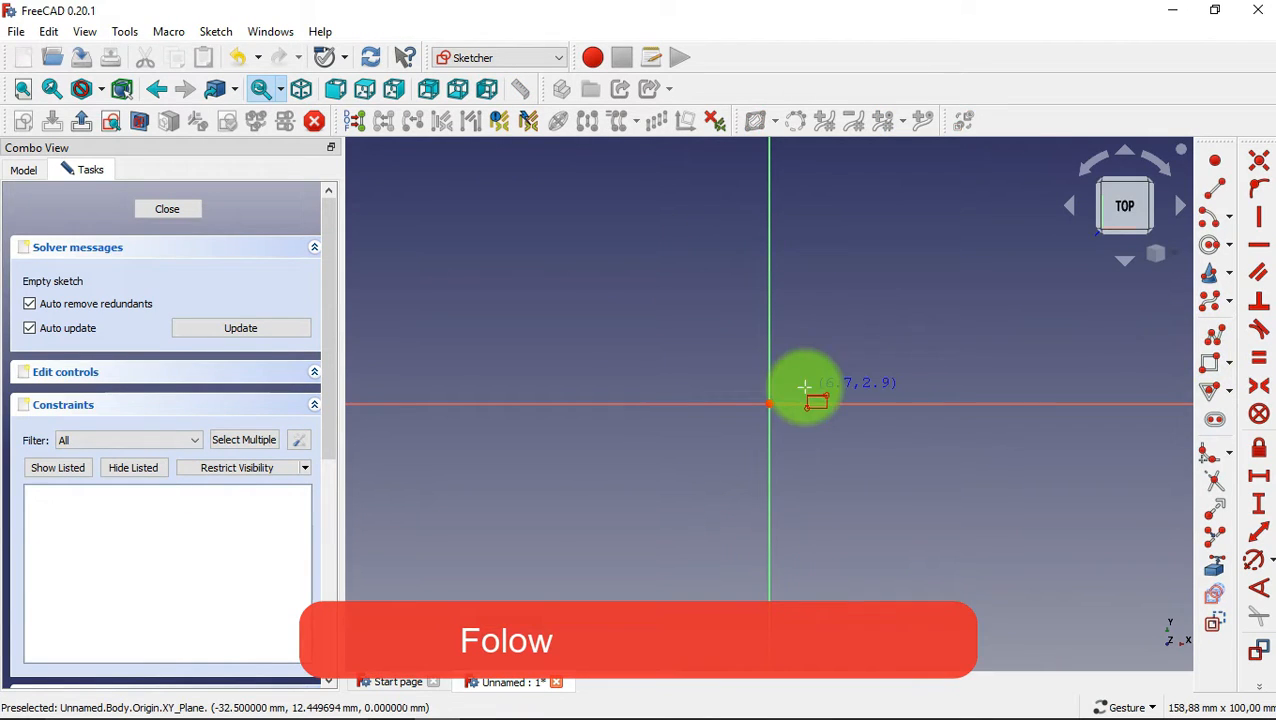
{"action": "left_click", "coordinate": [621, 346]}
{"action": "left_click", "coordinate": [884, 452]}
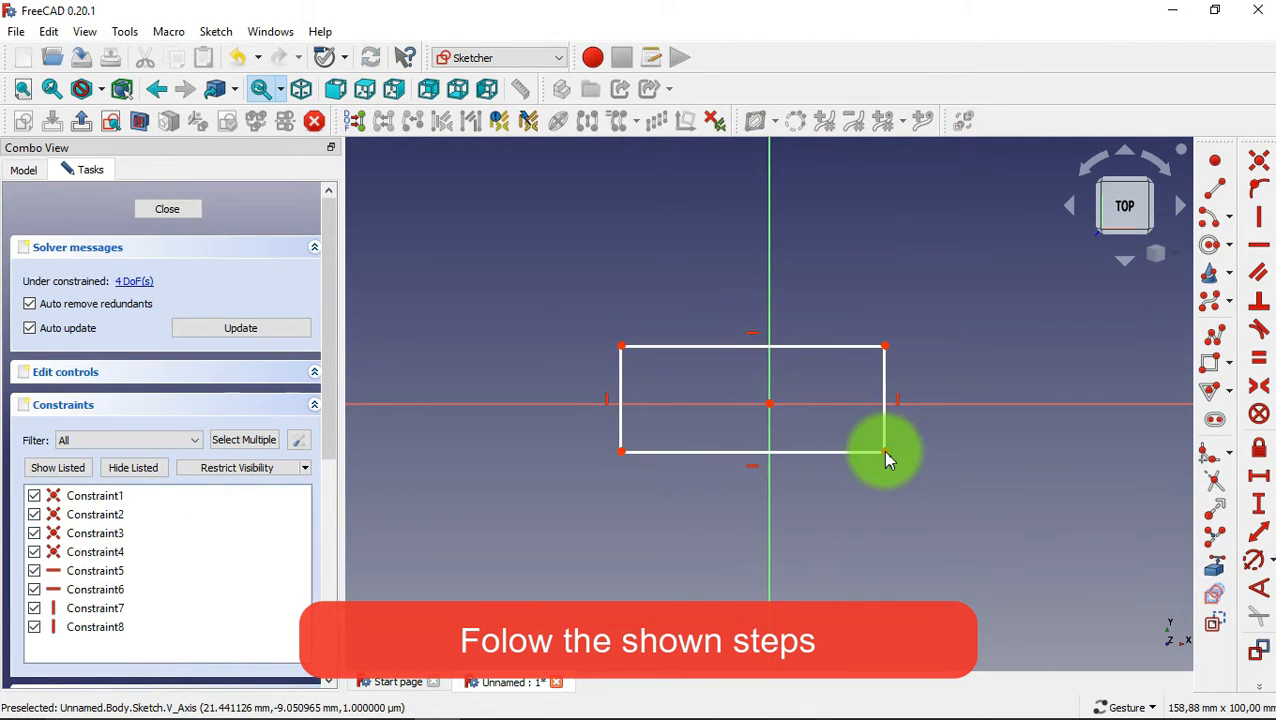
{"action": "scroll", "coordinate": [882, 450], "scroll_direction": "down", "scroll_amount": 3}
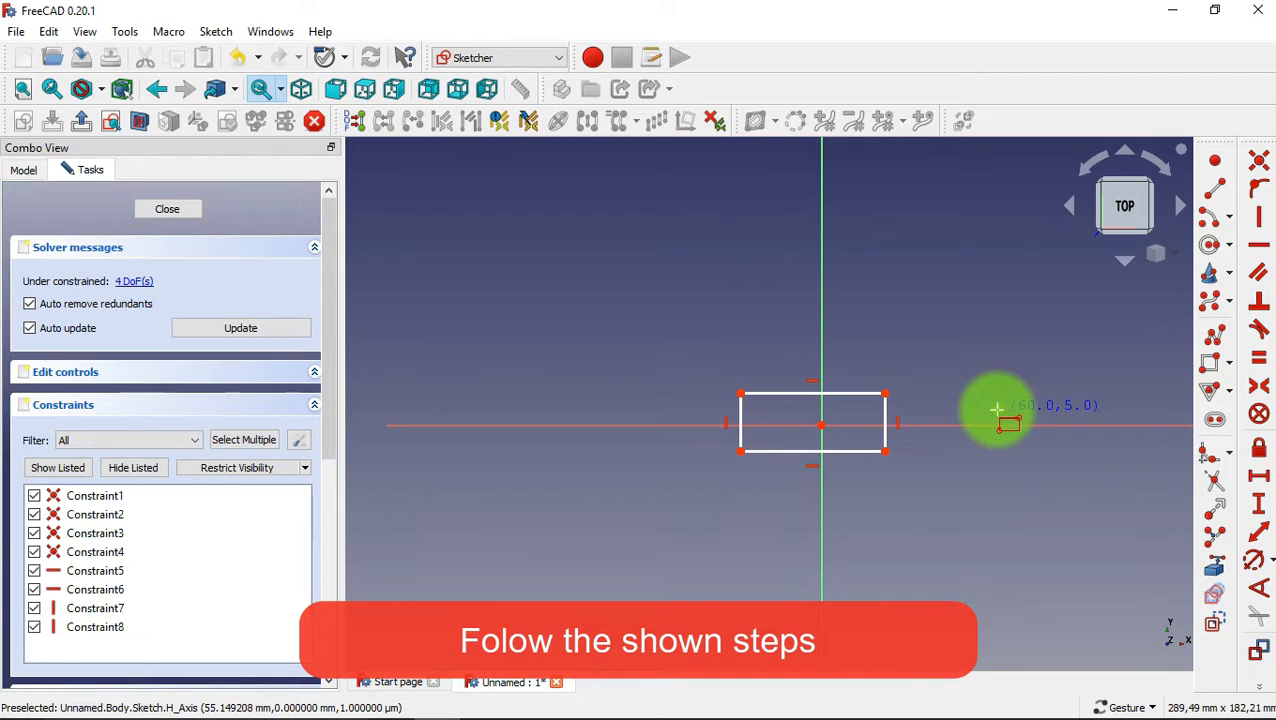
{"action": "left_click_drag", "start_coordinate": [996, 409], "coordinate": [1057, 446]}
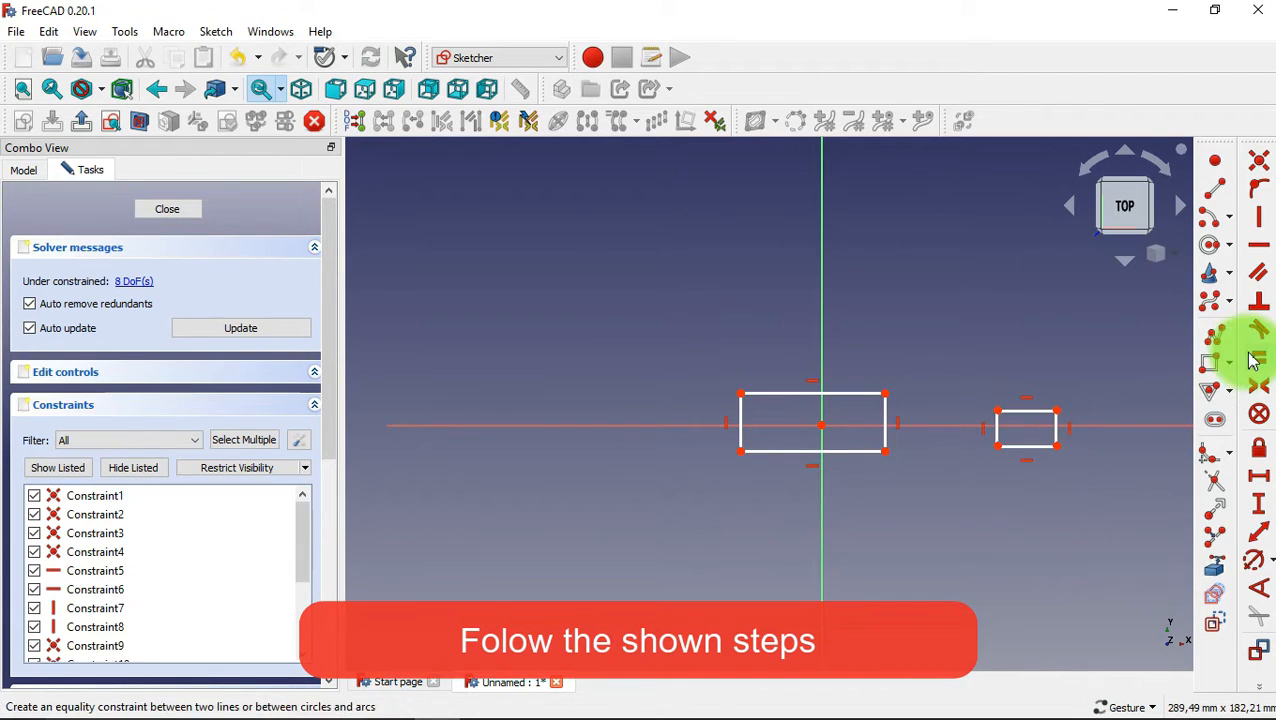
Draw a short vertical line across the horizontal axis, to the left of the large rectangle
{"action": "left_click", "coordinate": [1215, 188]}
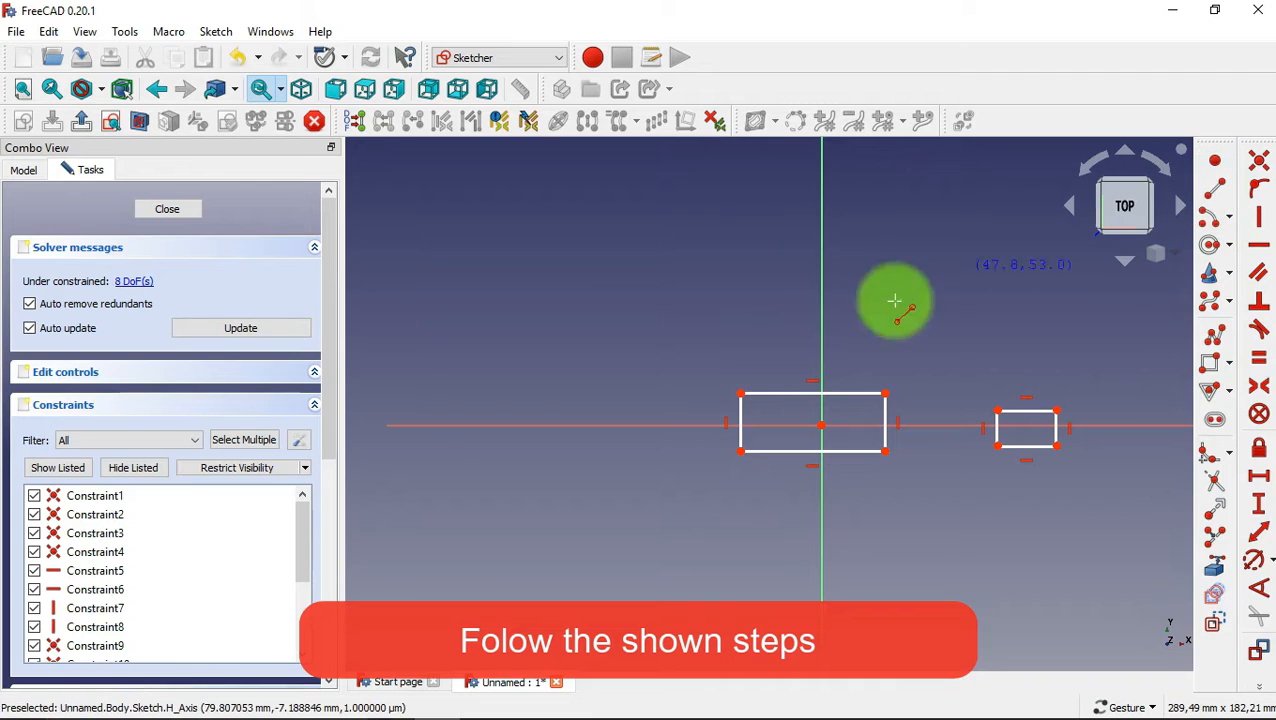
{"action": "left_click", "coordinate": [620, 405]}
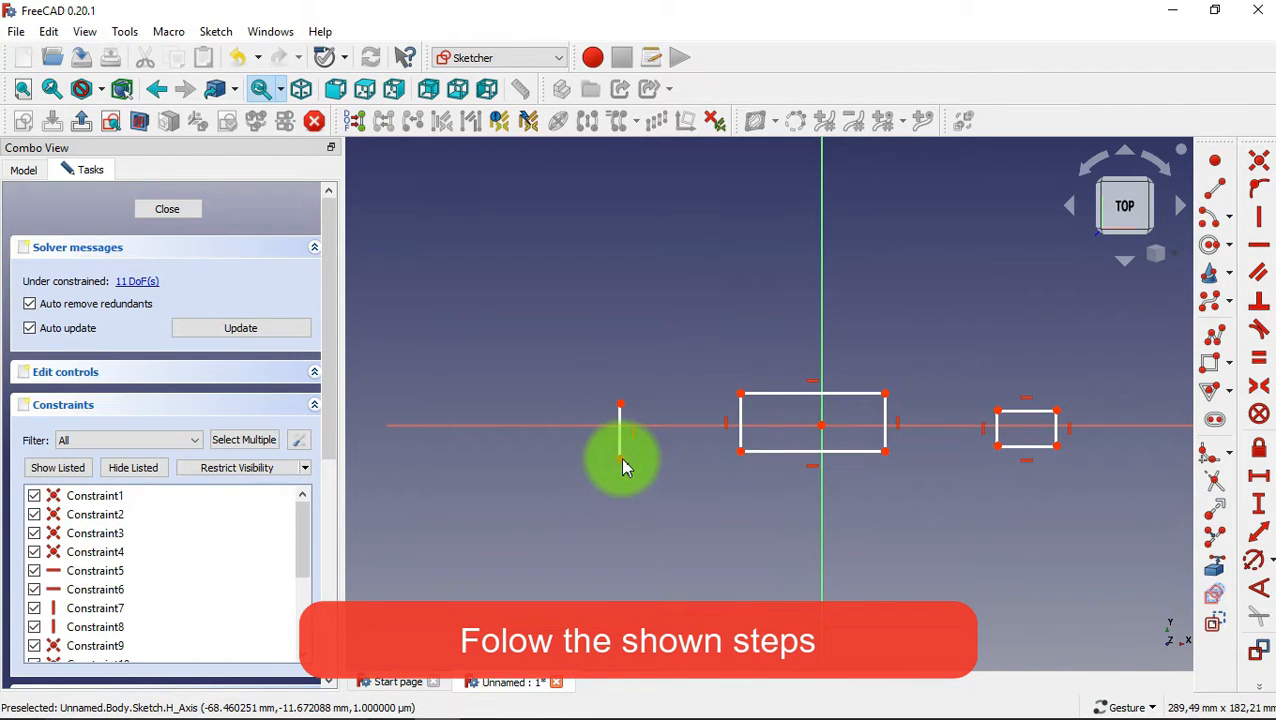
{"action": "left_click", "coordinate": [621, 460]}
Constrain the vertical line's endpoints and the large rectangle's left corners to be symmetric about the horizontal axis
{"action": "scroll", "coordinate": [1103, 371], "scroll_direction": "up", "scroll_amount": 2}
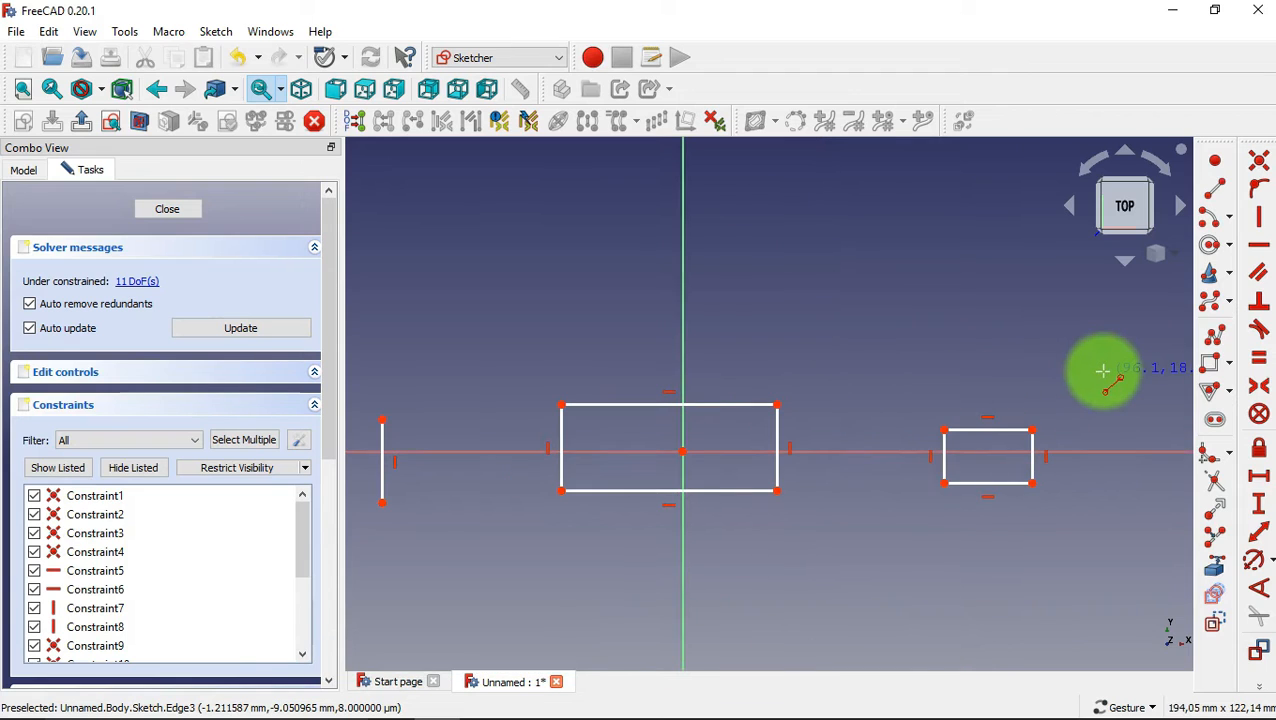
{"action": "left_click", "coordinate": [1258, 395]}
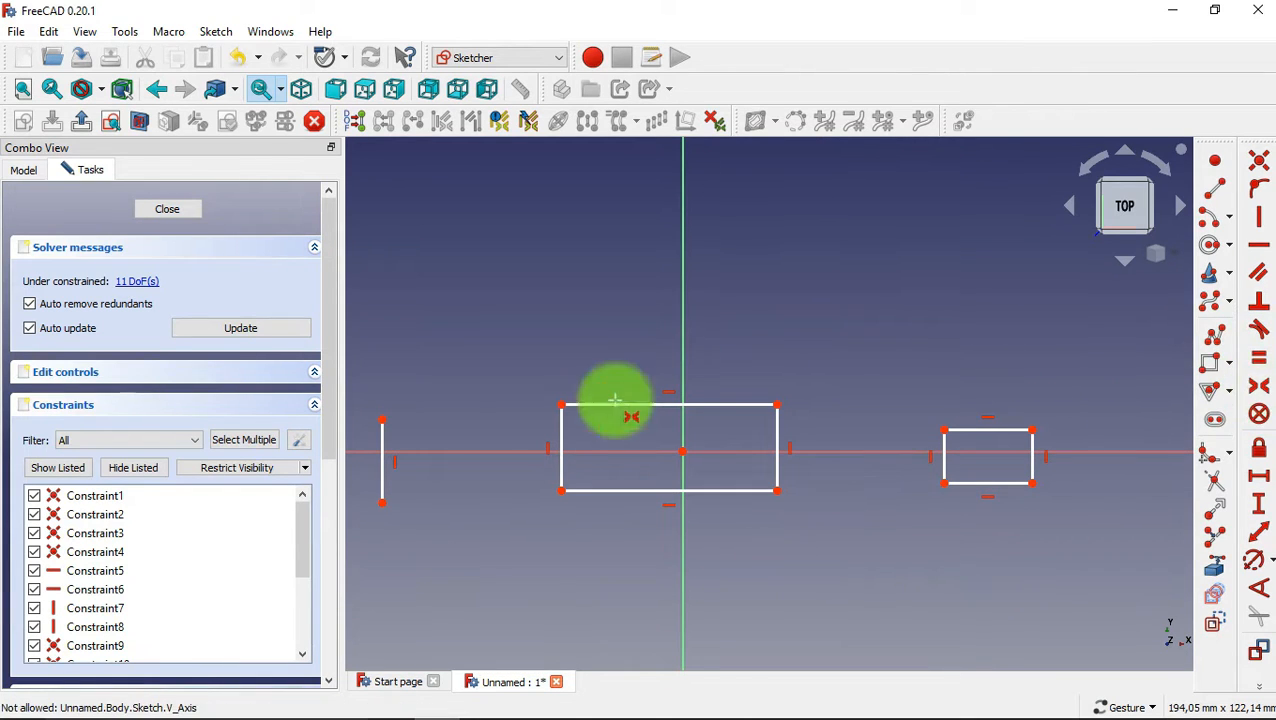
{"action": "left_click", "coordinate": [383, 419]}
{"action": "left_click", "coordinate": [405, 452]}
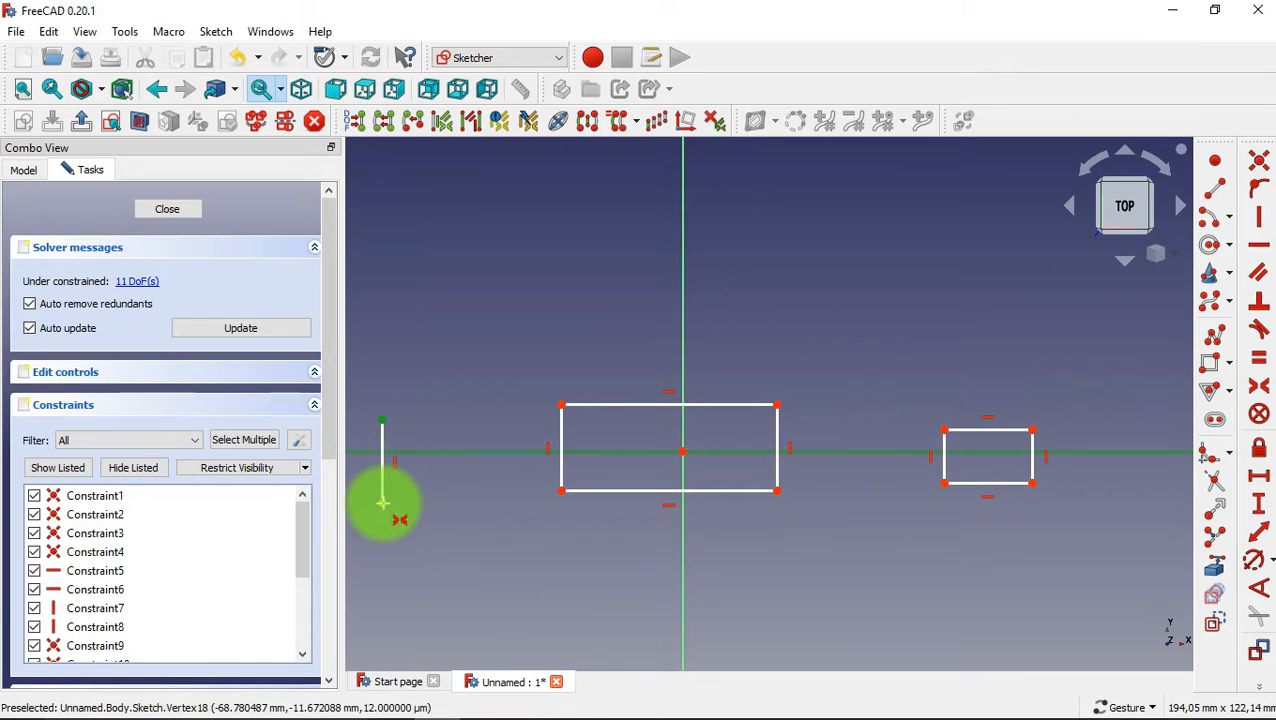
{"action": "left_click", "coordinate": [386, 507]}
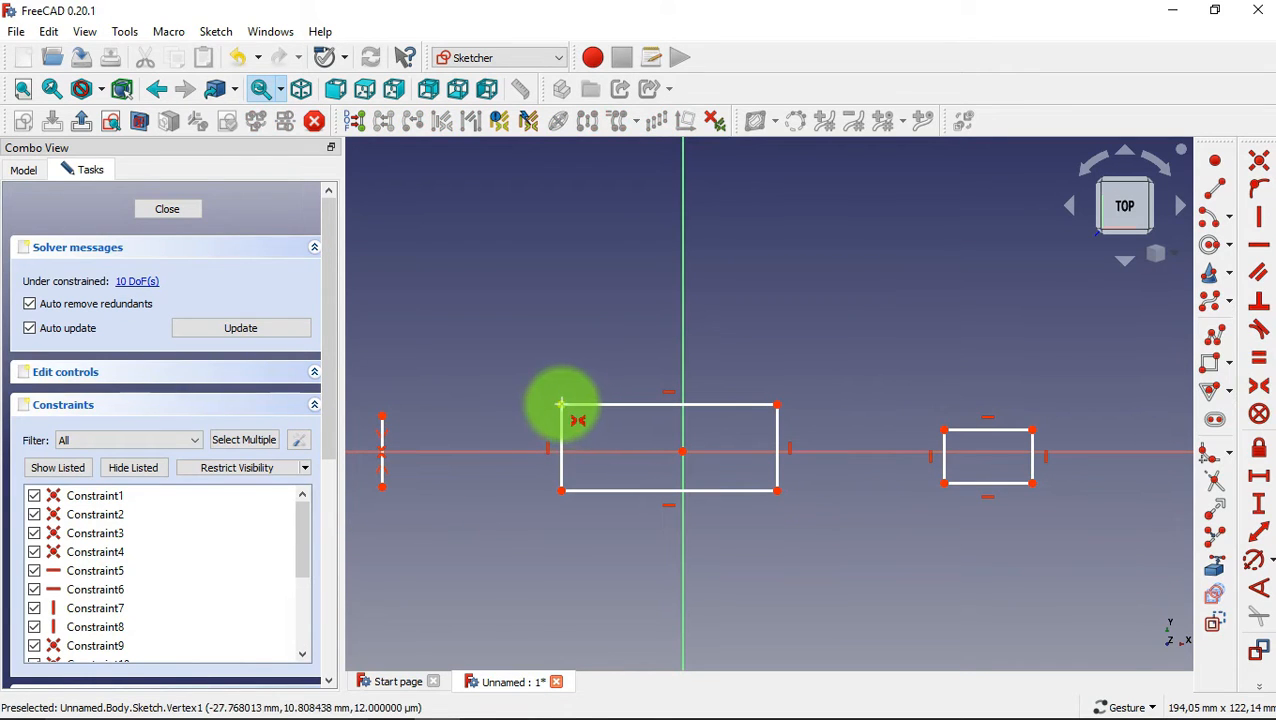
{"action": "left_click", "coordinate": [562, 406]}
{"action": "left_click", "coordinate": [591, 452]}
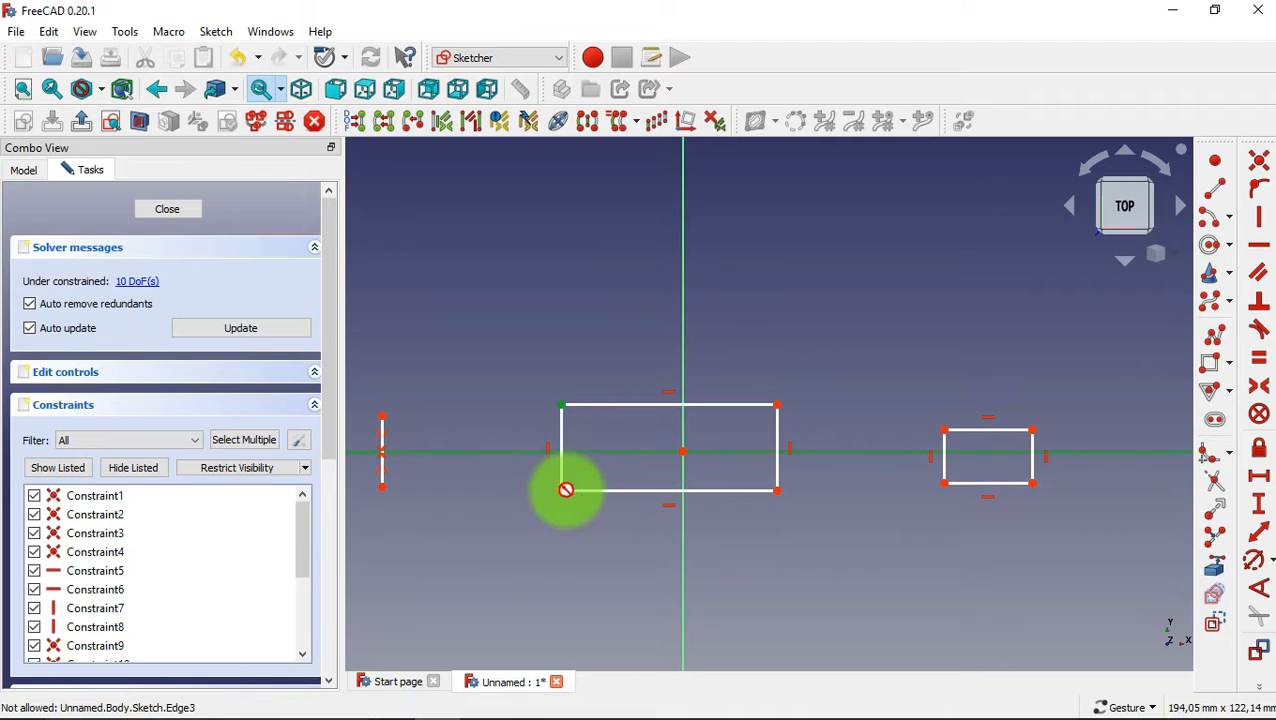
{"action": "left_click", "coordinate": [562, 491]}
Make the small rectangle's left corners symmetric about the horizontal axis and the large rectangle's upper corners symmetric about the vertical axis
{"action": "left_click", "coordinate": [944, 431]}
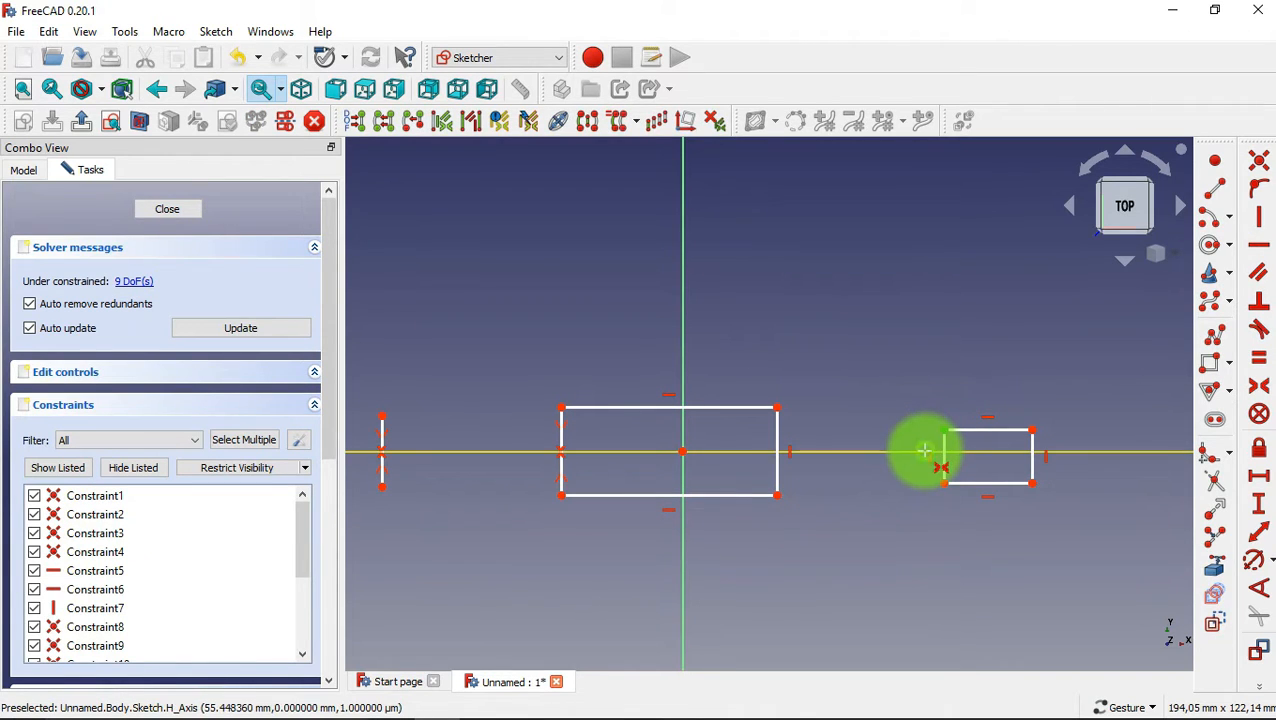
{"action": "left_click", "coordinate": [924, 451]}
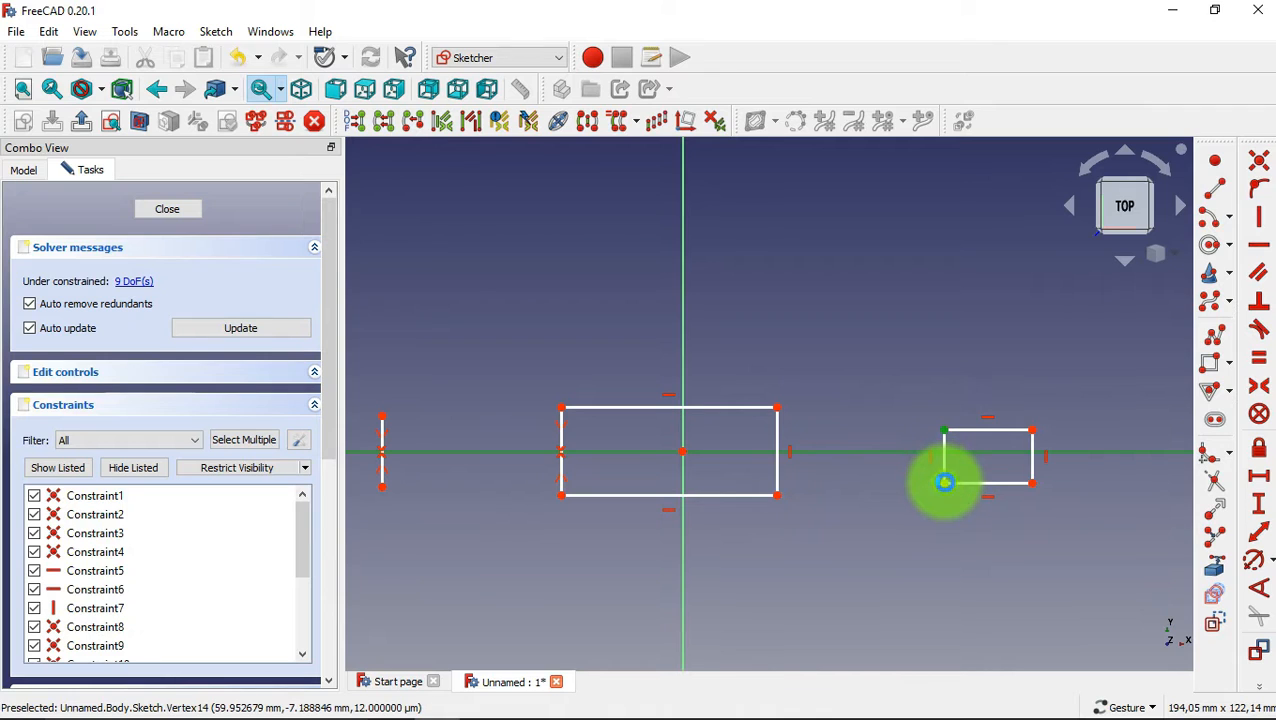
{"action": "left_click", "coordinate": [944, 483]}
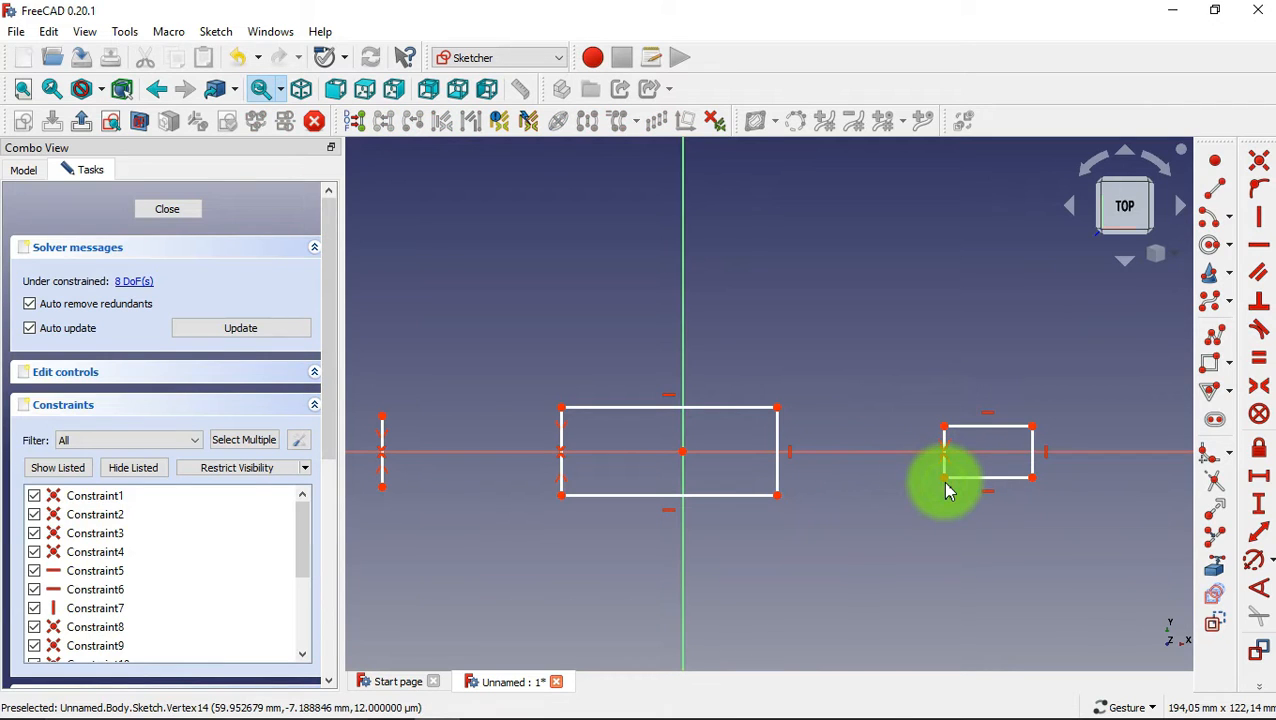
{"action": "left_click", "coordinate": [563, 408]}
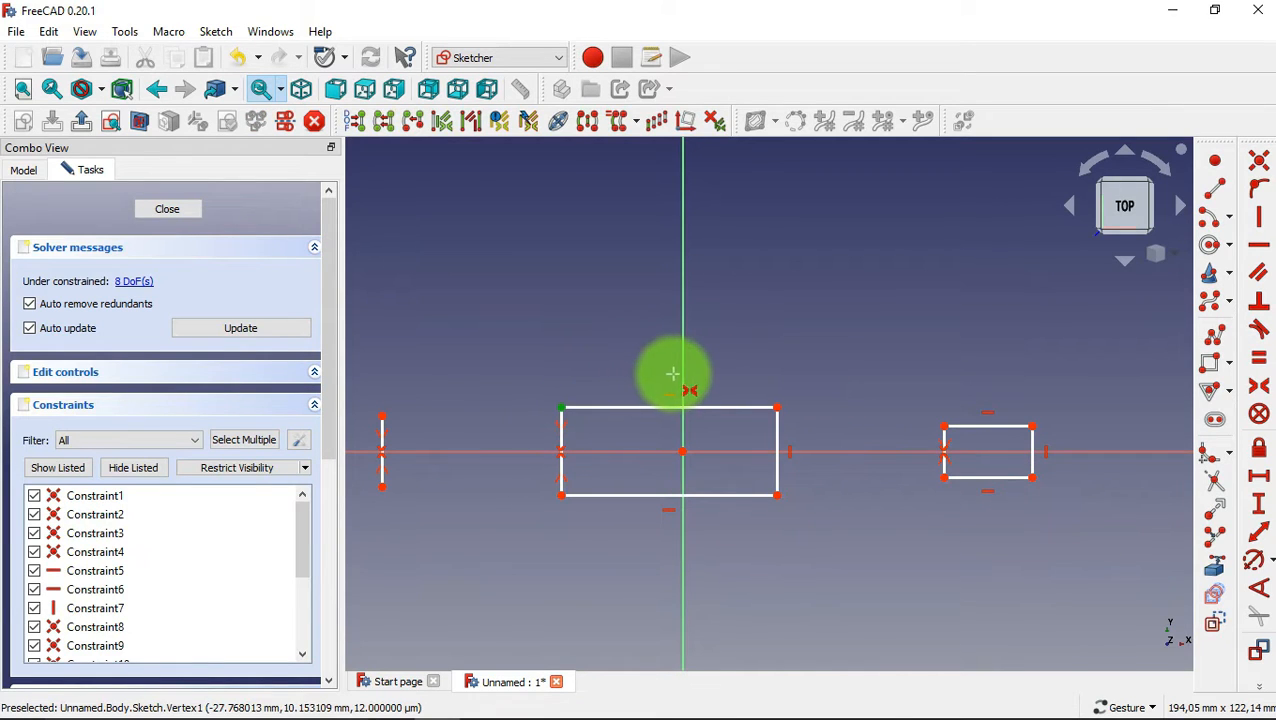
{"action": "left_click", "coordinate": [778, 407]}
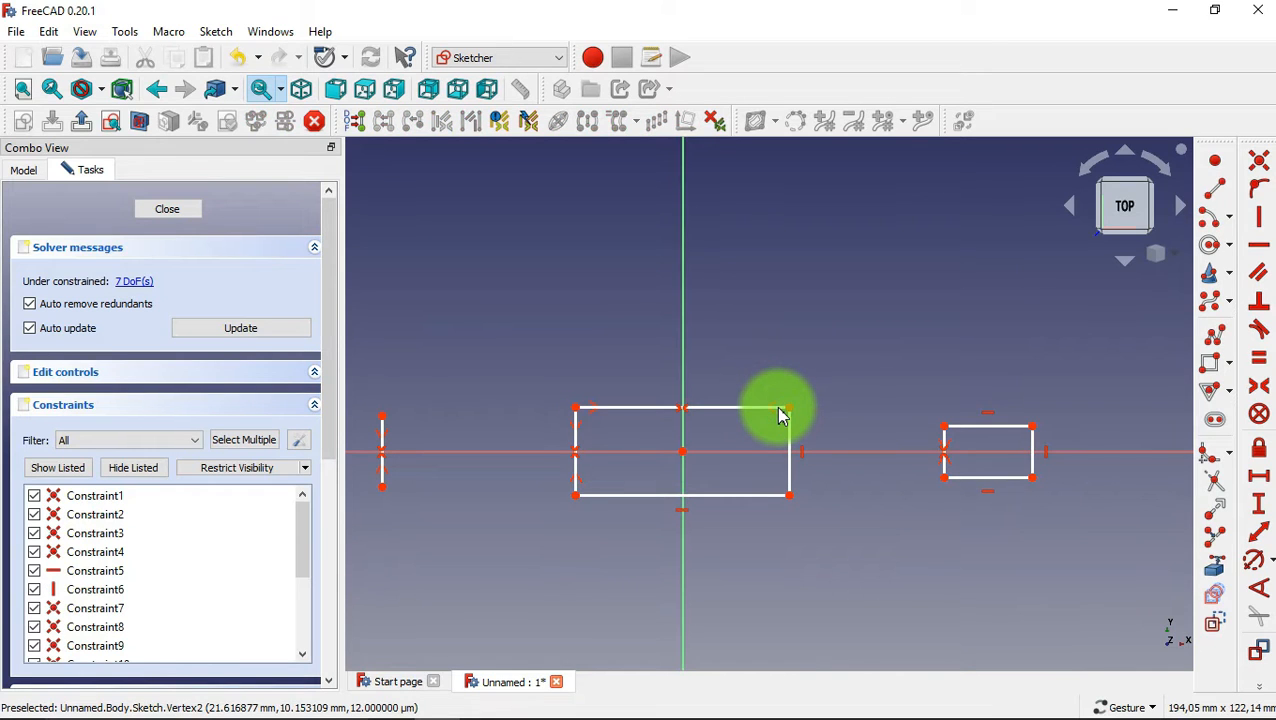
Constrain the horizontal distance between the facing upper corners of the two rectangles to 20 mm
{"action": "left_click", "coordinate": [1258, 481]}
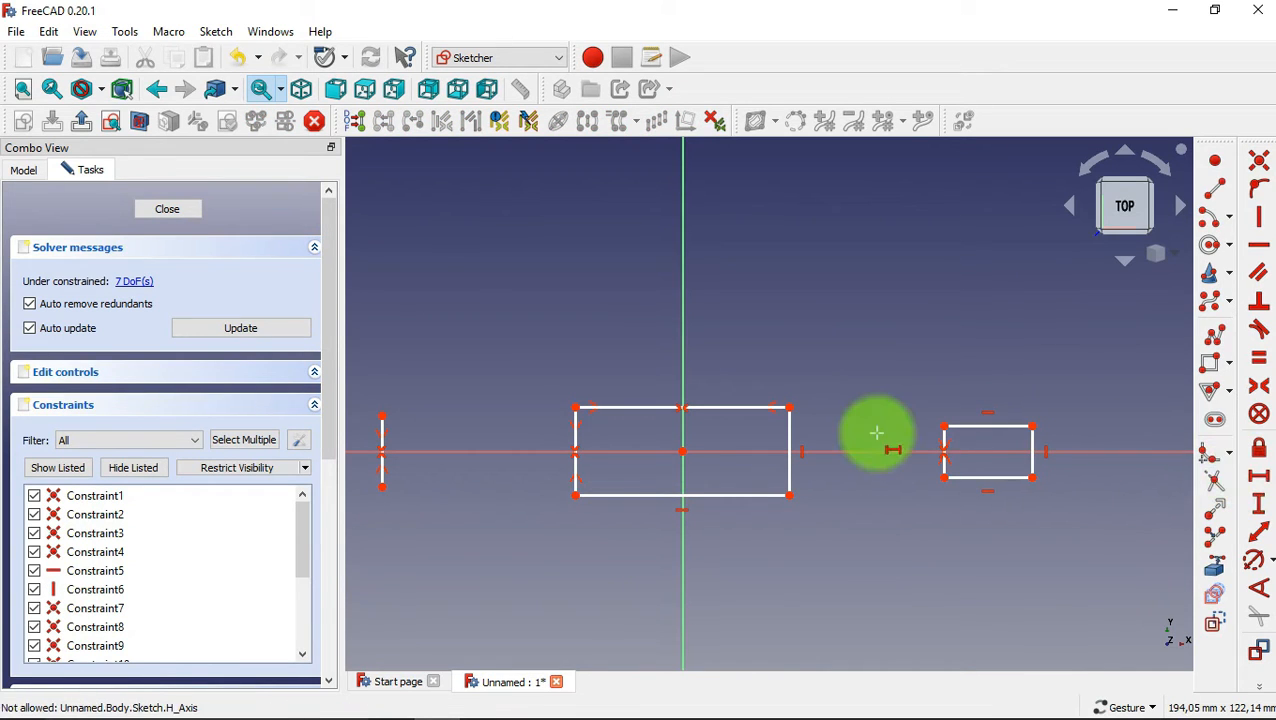
{"action": "left_click", "coordinate": [790, 408]}
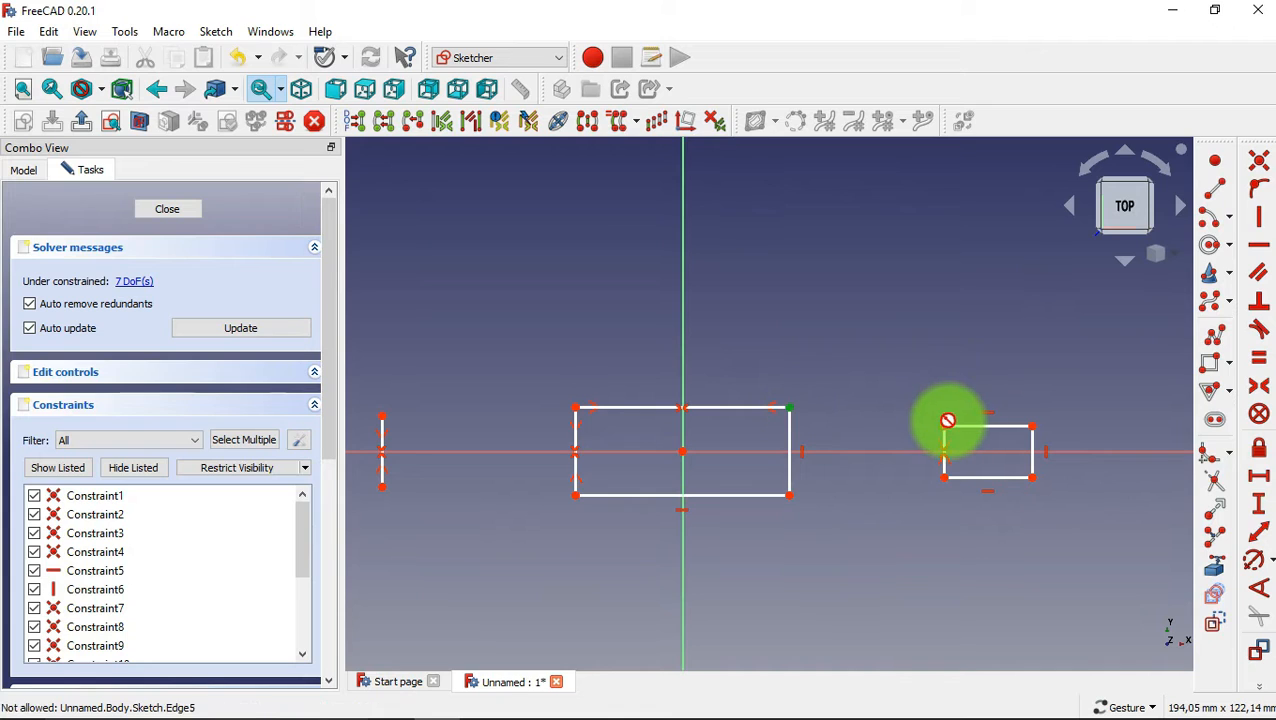
{"action": "left_click", "coordinate": [946, 428]}
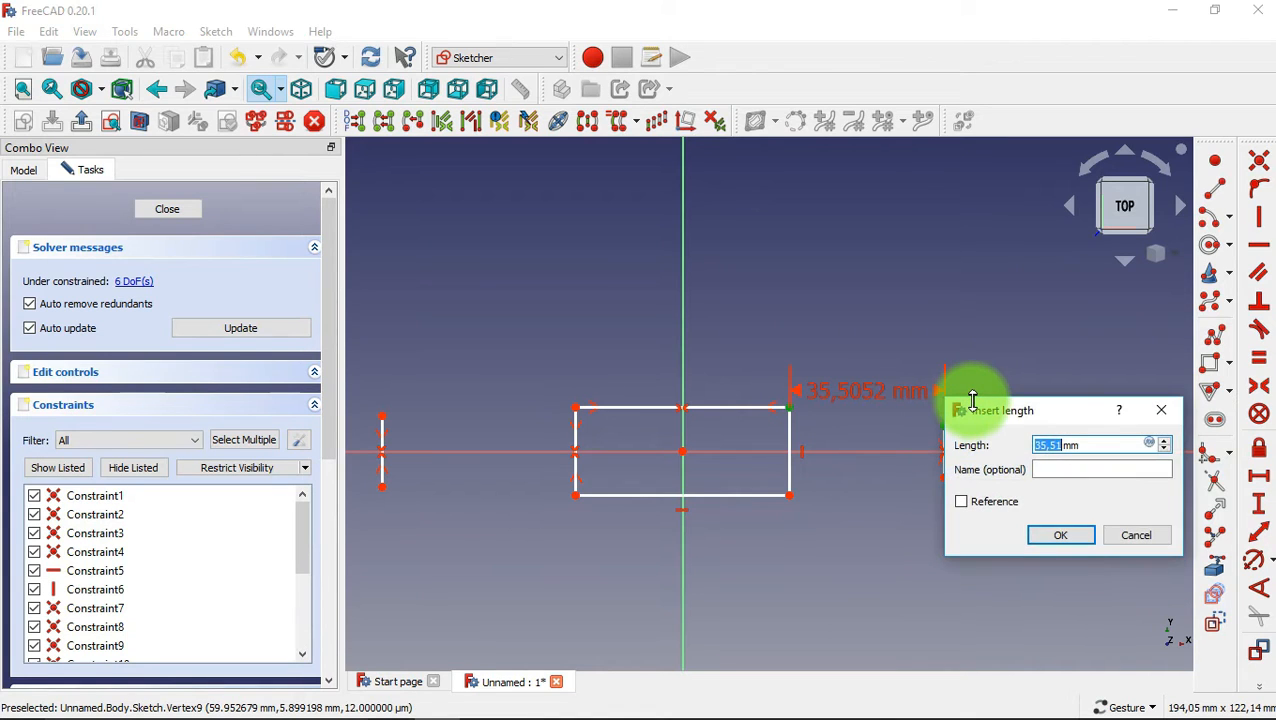
{"action": "type", "text": "20"}
{"action": "left_click", "coordinate": [1080, 535]}
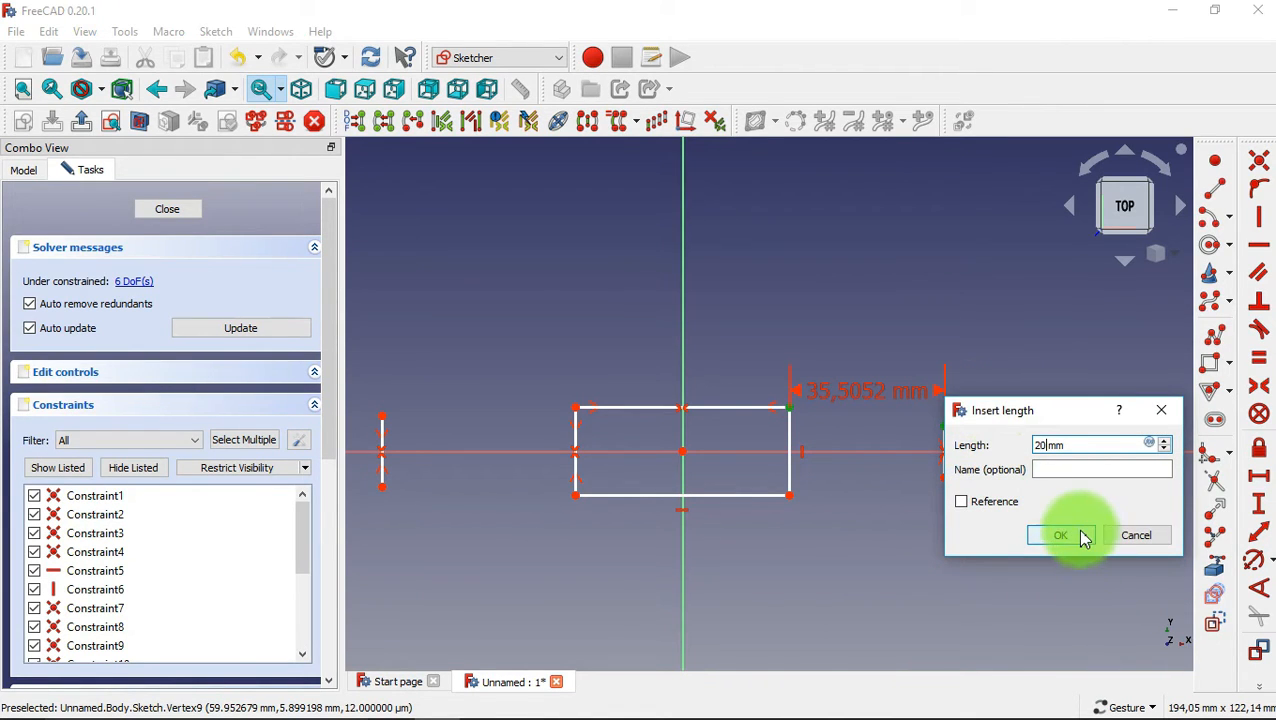
Set the large rectangle's width to 110 mm and its horizontal distance from the vertical line to 40 mm
{"action": "left_click", "coordinate": [712, 408]}
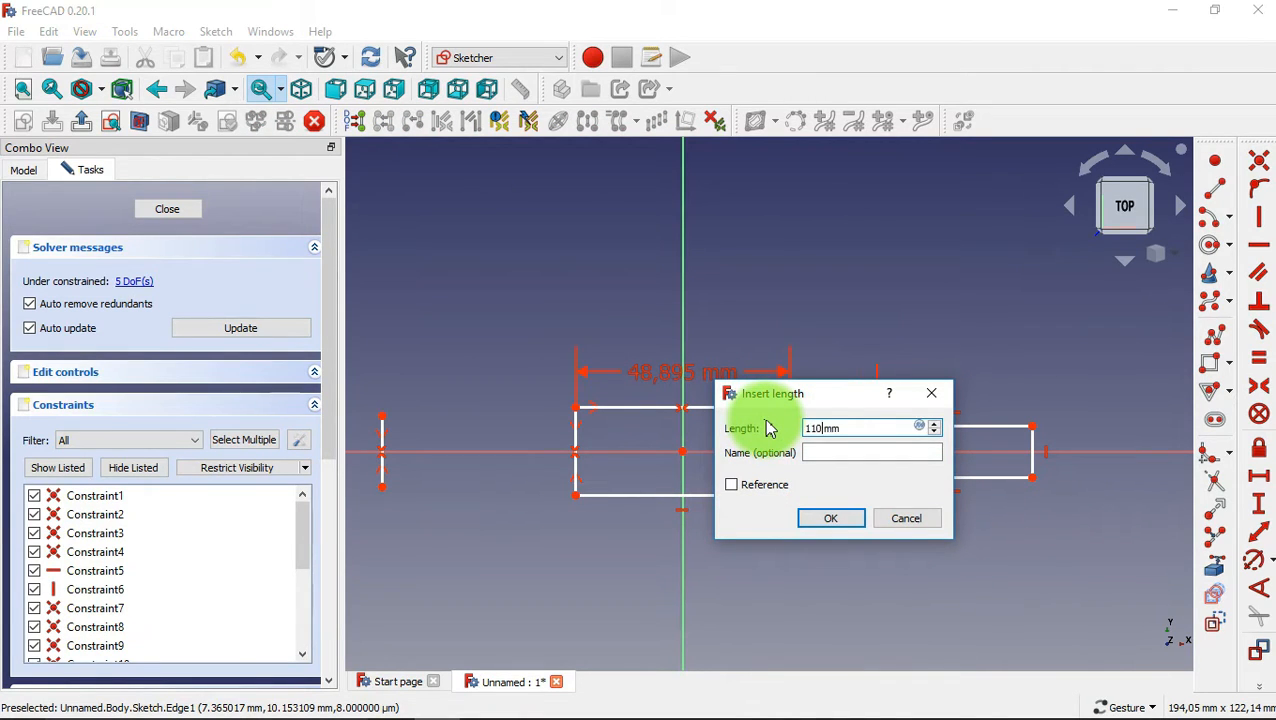
{"action": "left_click", "coordinate": [829, 518]}
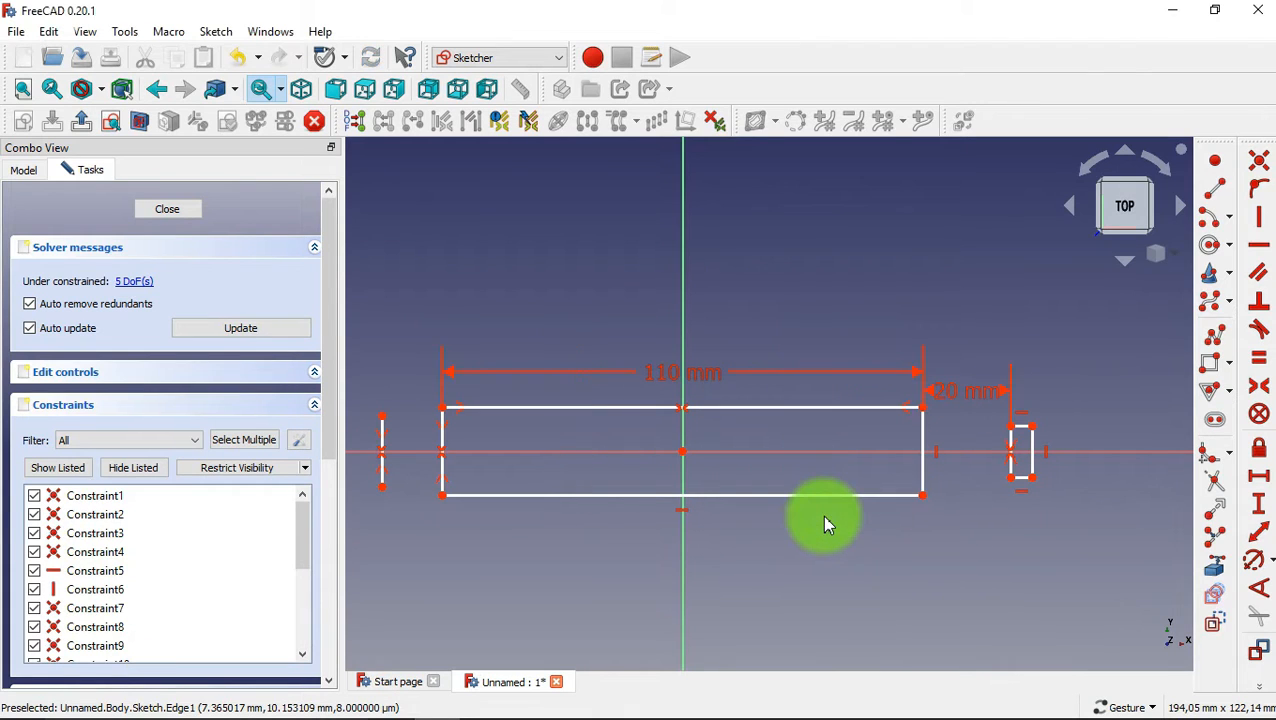
{"action": "left_click", "coordinate": [382, 416]}
{"action": "left_click", "coordinate": [442, 405]}
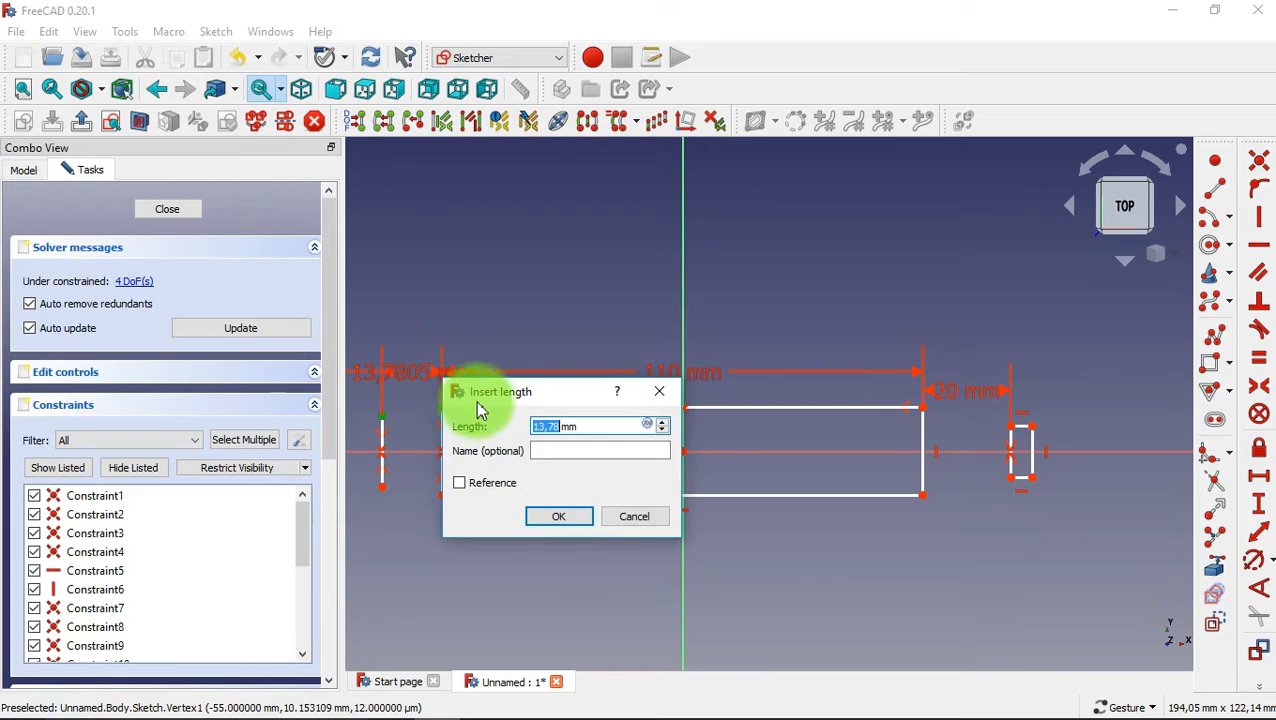
{"action": "key", "text": "Return"}
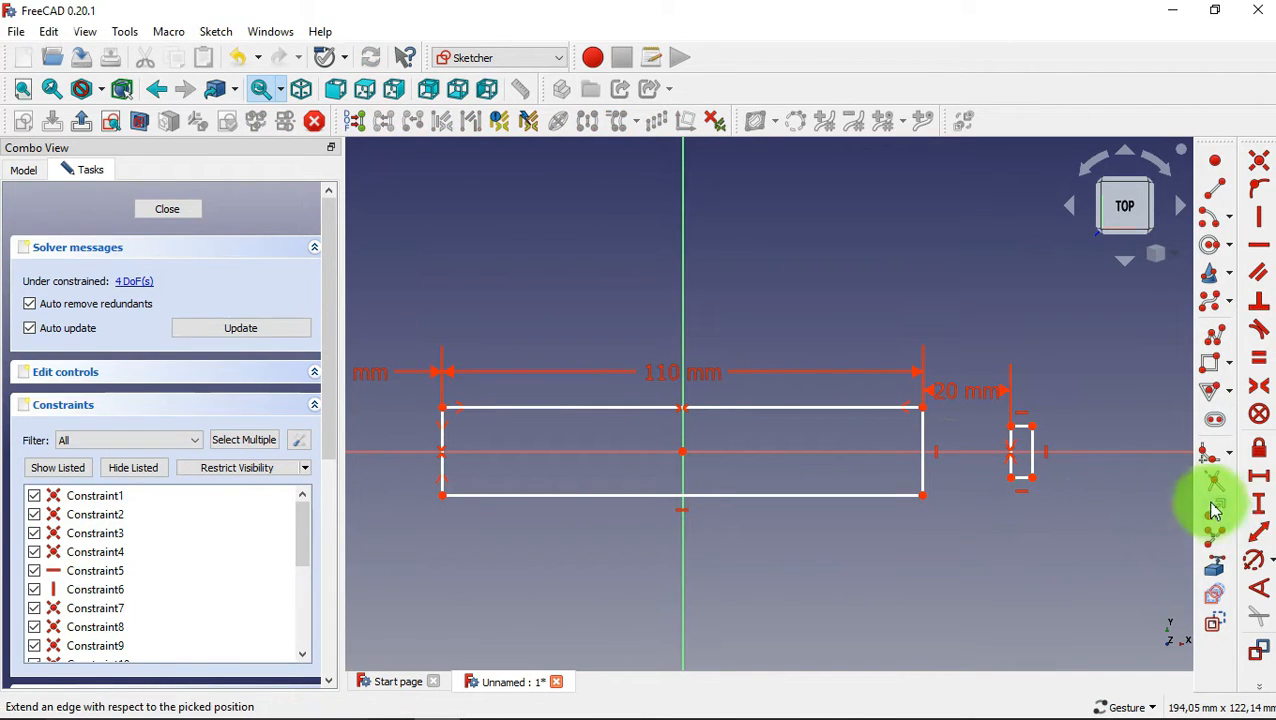
Constrain the upper edge of the small rectangle to a horizontal length of 50 mm
{"action": "left_click", "coordinate": [1260, 510]}
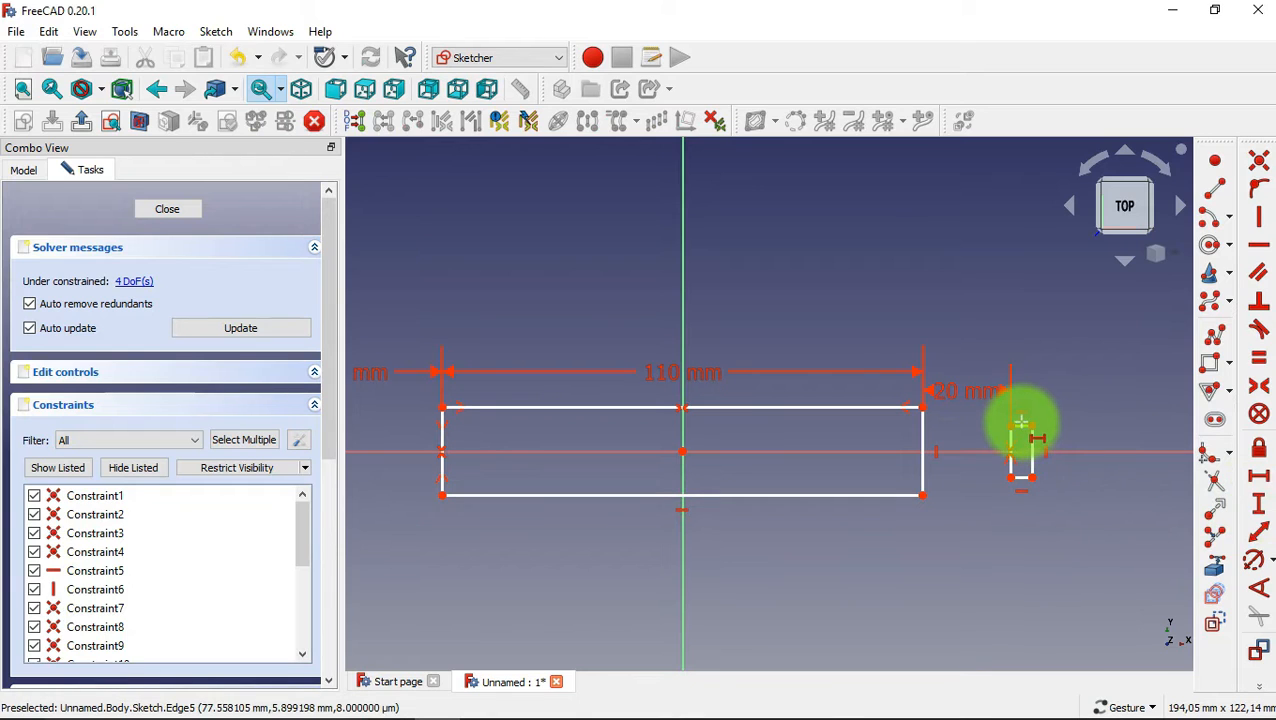
{"action": "left_click", "coordinate": [1020, 425]}
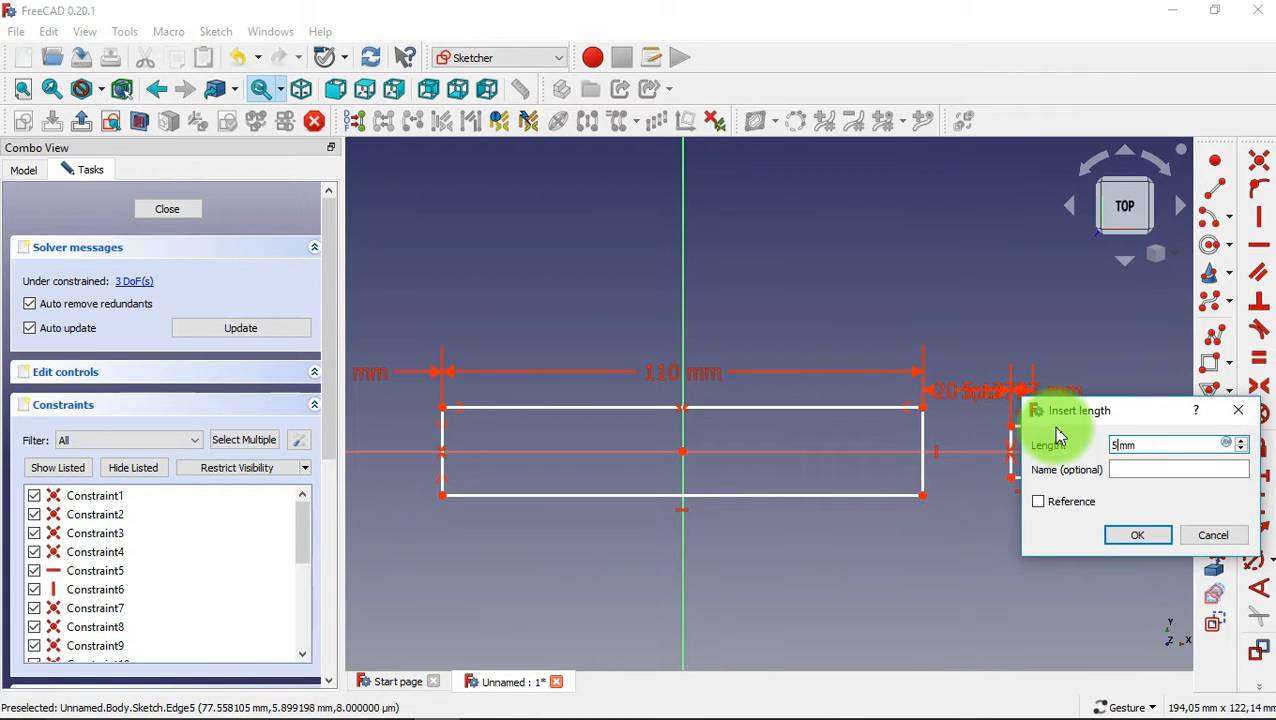
{"action": "left_click", "coordinate": [1125, 536]}
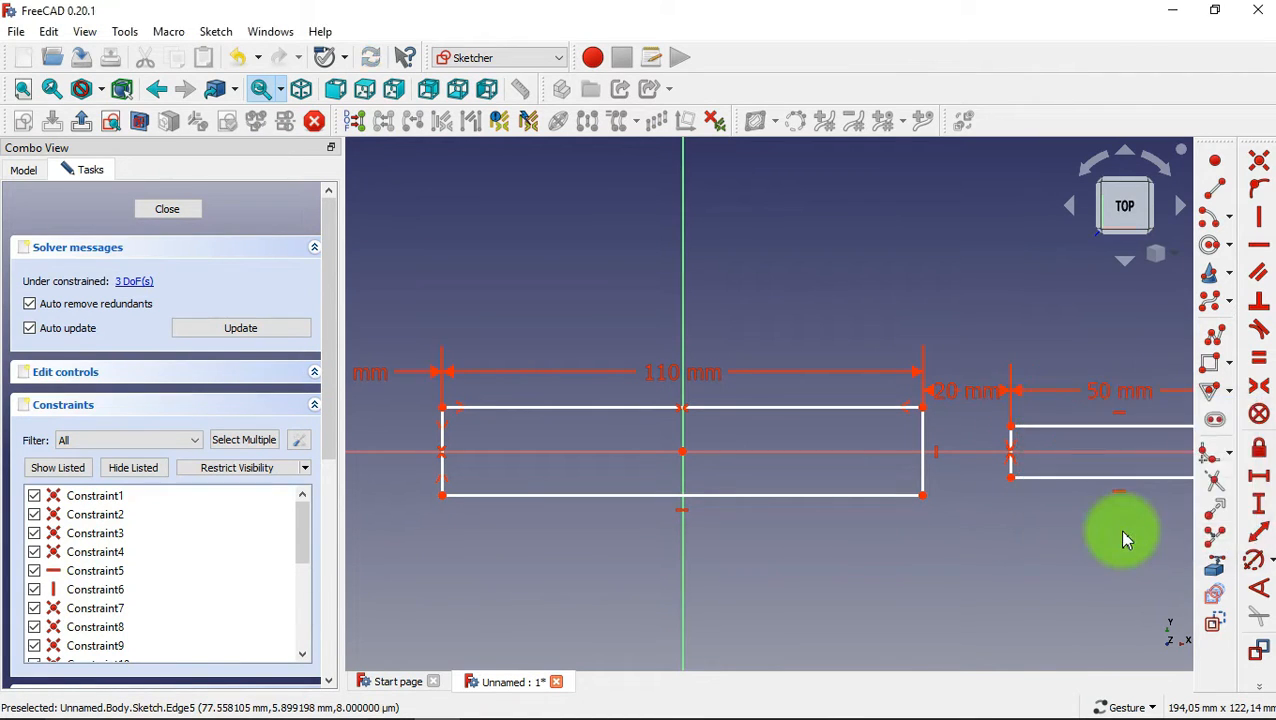
Constrain the small rectangle's right edge to a vertical length of 8 mm
{"action": "scroll", "coordinate": [837, 438], "scroll_direction": "down", "scroll_amount": 3}
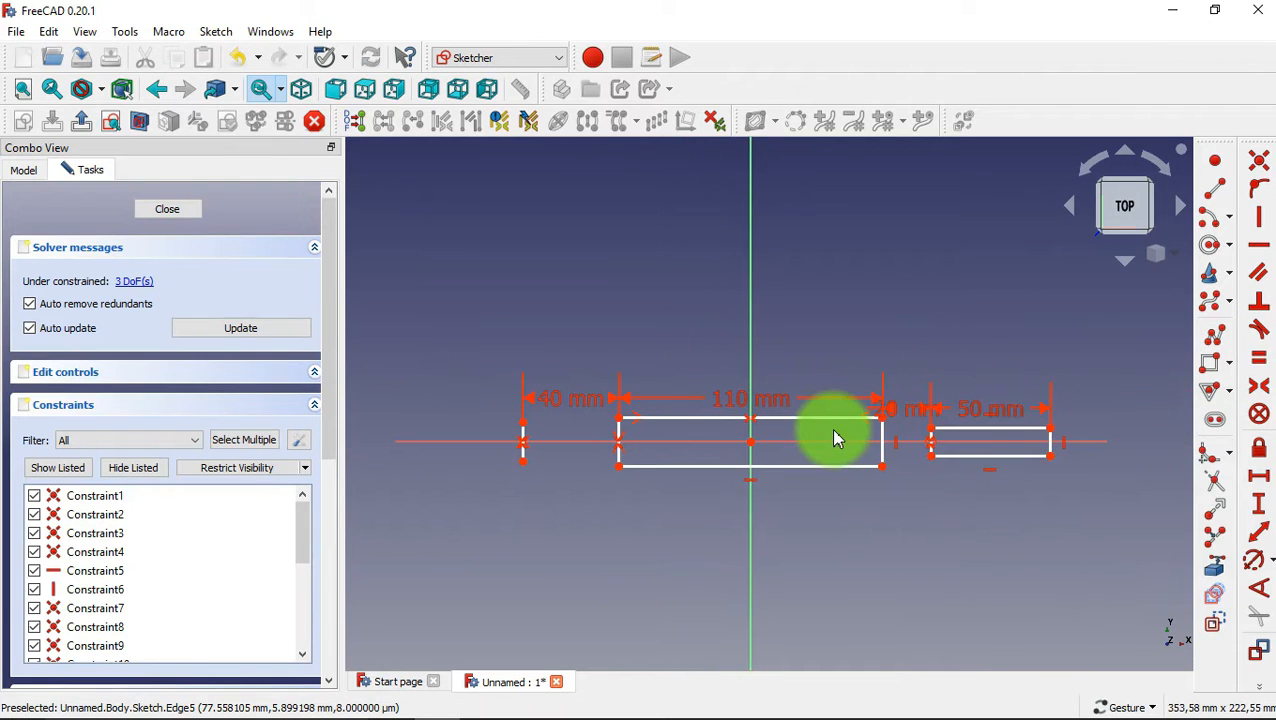
{"action": "scroll", "coordinate": [1051, 453], "scroll_direction": "up", "scroll_amount": 4}
{"action": "scroll", "coordinate": [1051, 453], "scroll_direction": "up", "scroll_amount": 2}
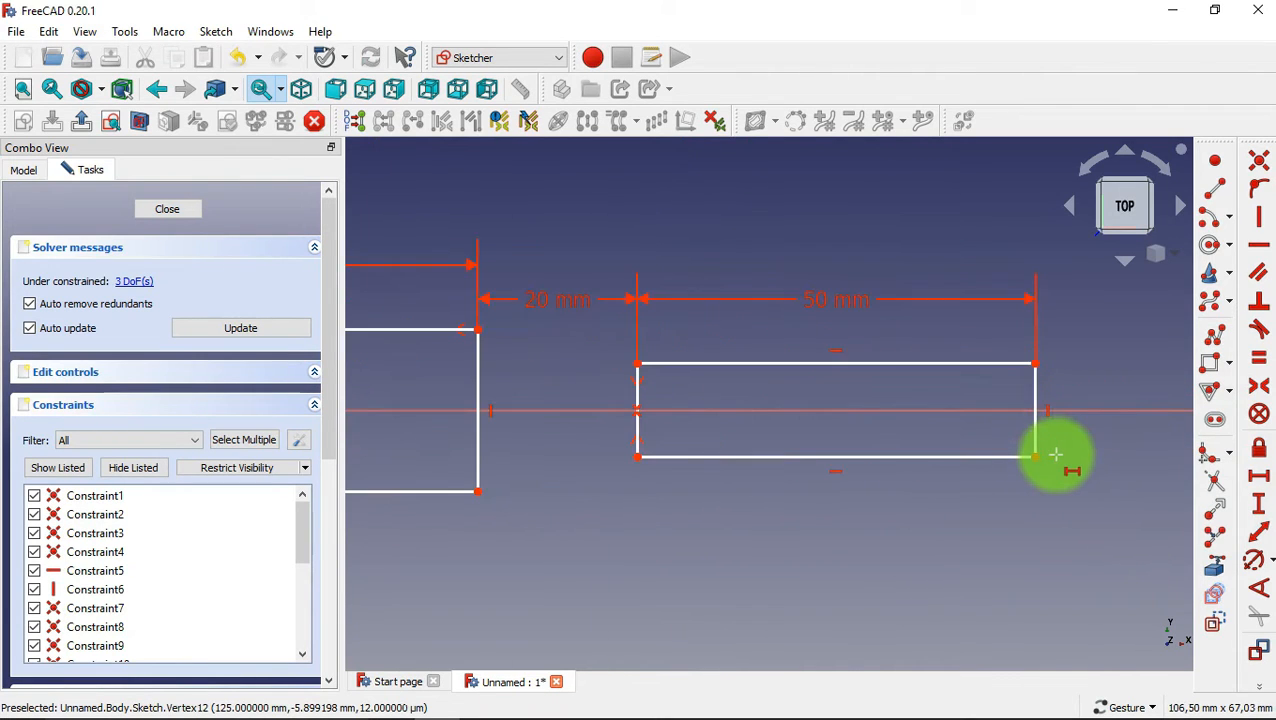
{"action": "left_click", "coordinate": [1259, 503]}
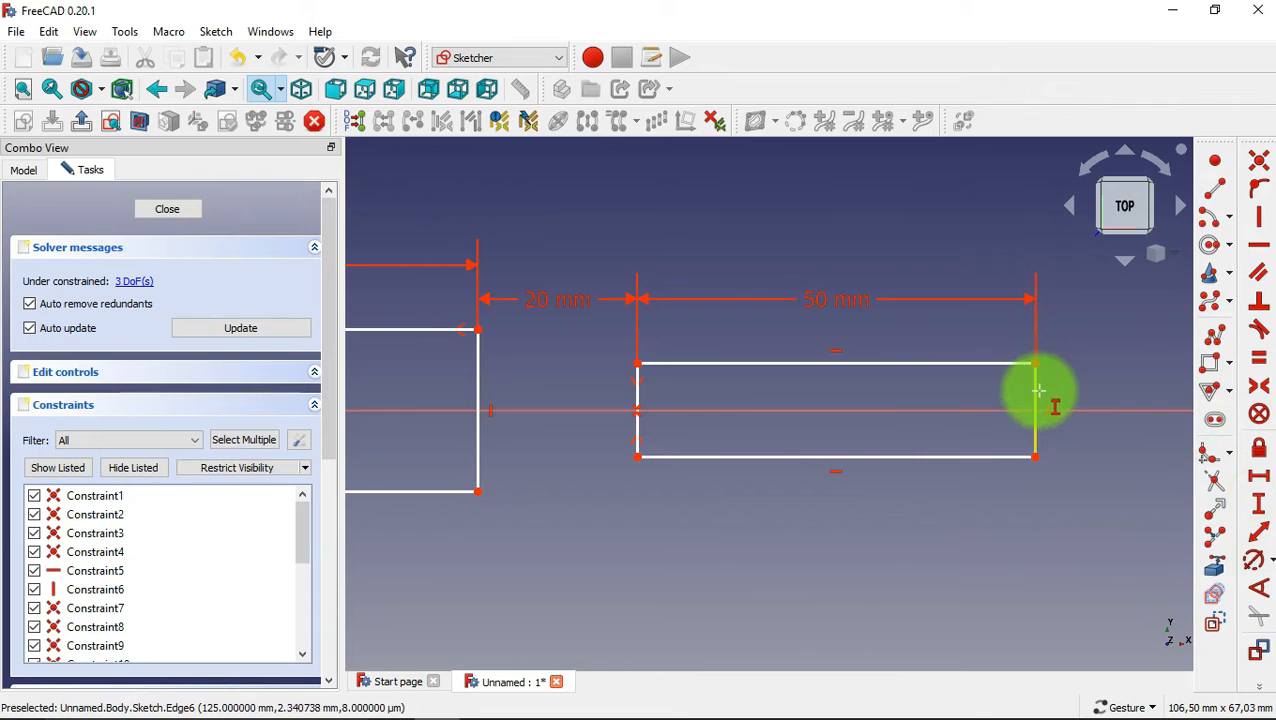
{"action": "left_click", "coordinate": [1035, 389]}
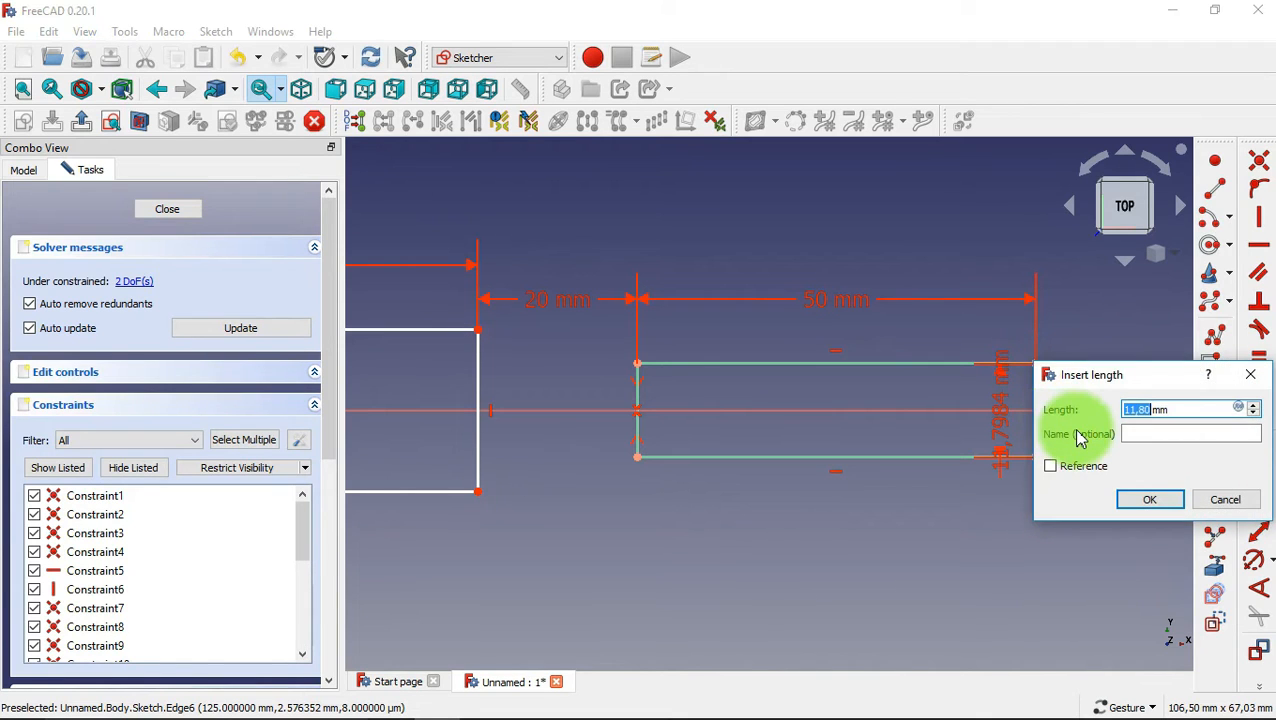
{"action": "left_click", "coordinate": [1150, 500]}
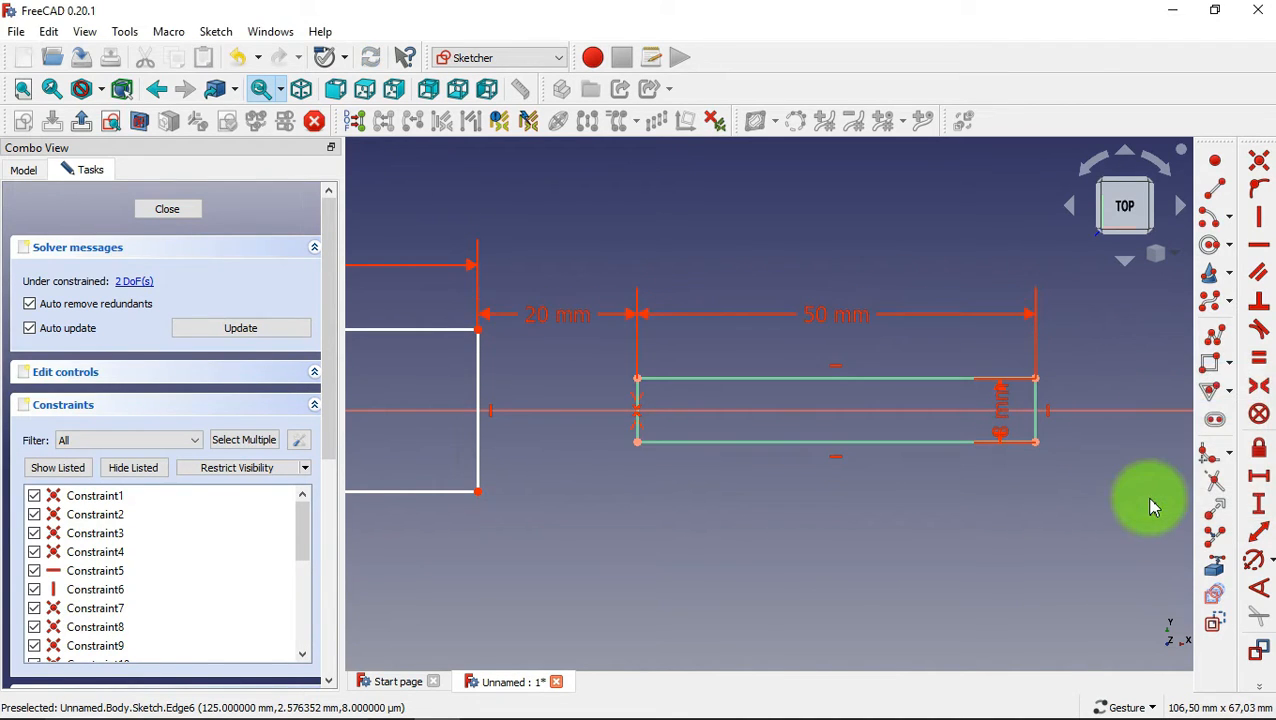
Constrain the large rectangle's right edge to a vertical length of 25 mm
{"action": "scroll", "coordinate": [1077, 478], "scroll_direction": "down", "scroll_amount": 2}
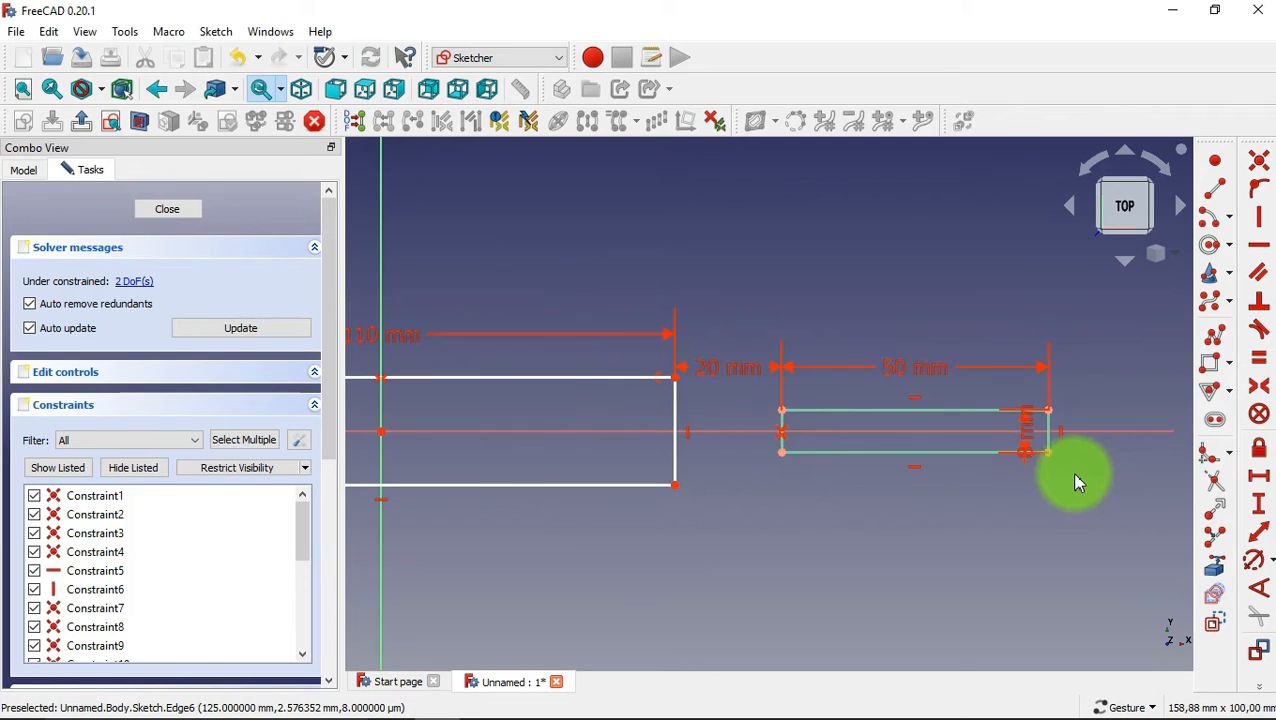
{"action": "scroll", "coordinate": [683, 433], "scroll_direction": "up", "scroll_amount": 2}
{"action": "left_click", "coordinate": [670, 413]}
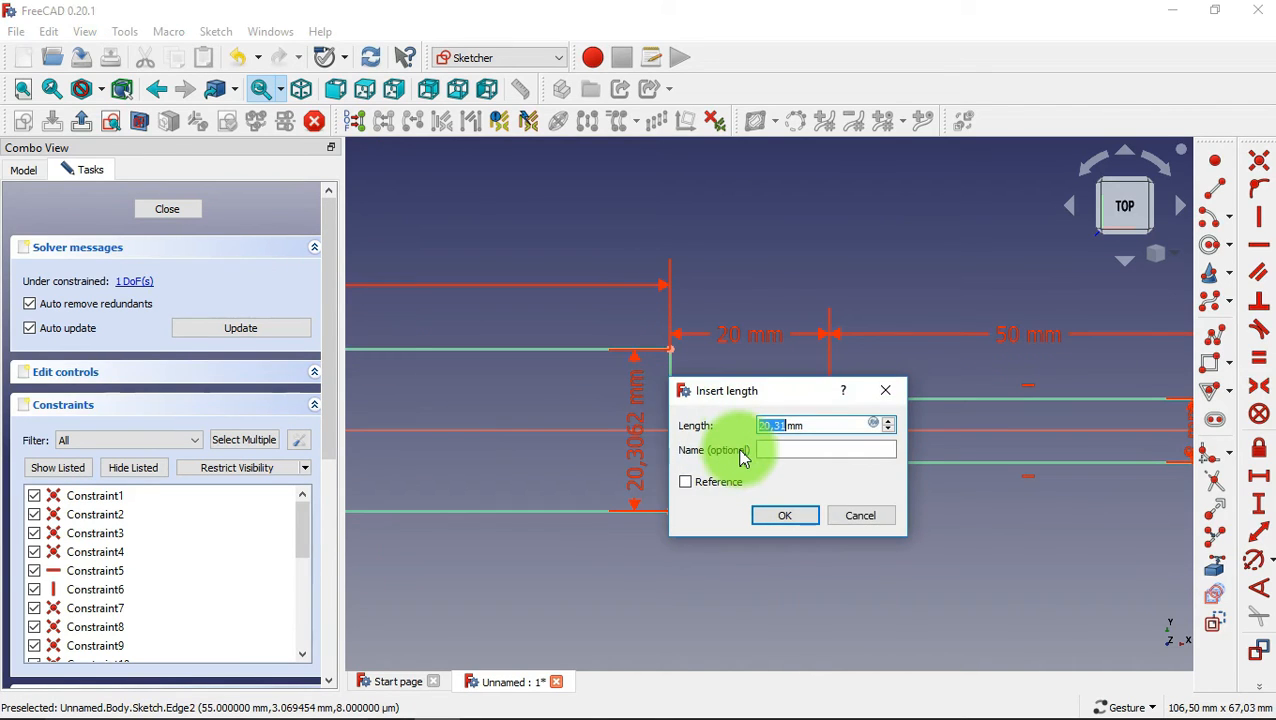
{"action": "left_click", "coordinate": [790, 518]}
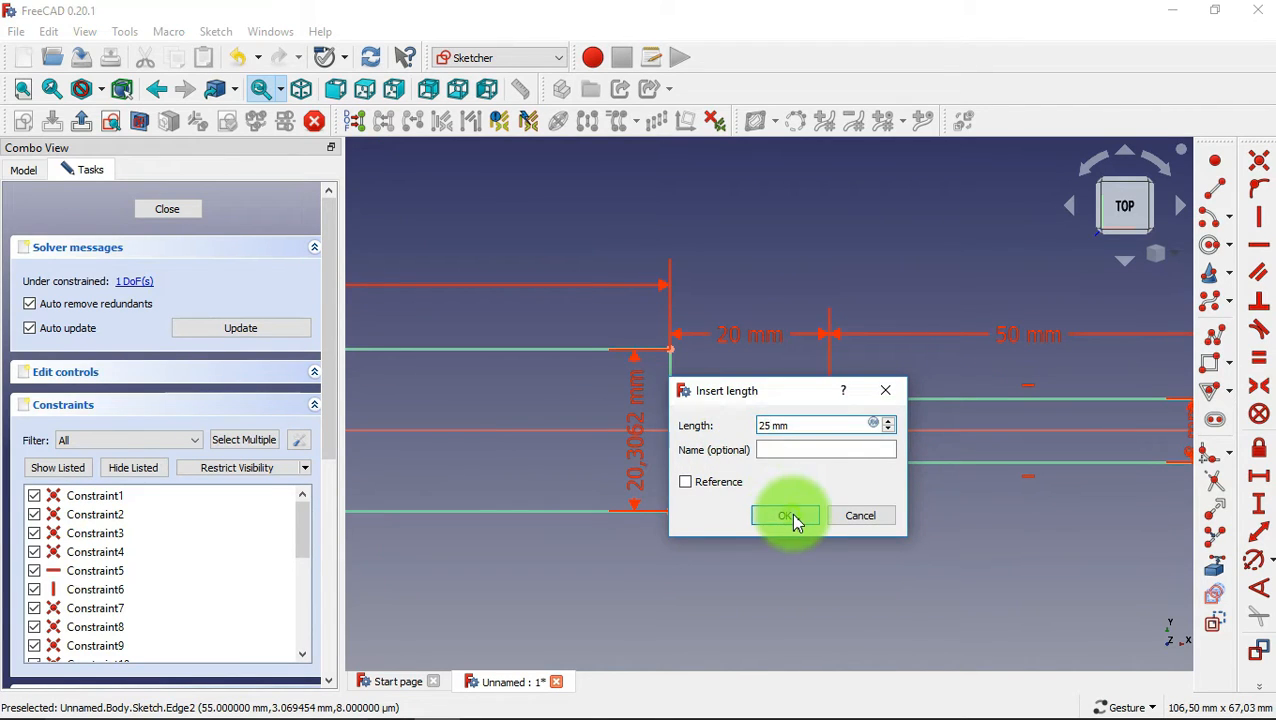
Constrain the separate vertical line to a vertical length of 18 mm
{"action": "scroll", "coordinate": [883, 447], "scroll_direction": "down", "scroll_amount": 5}
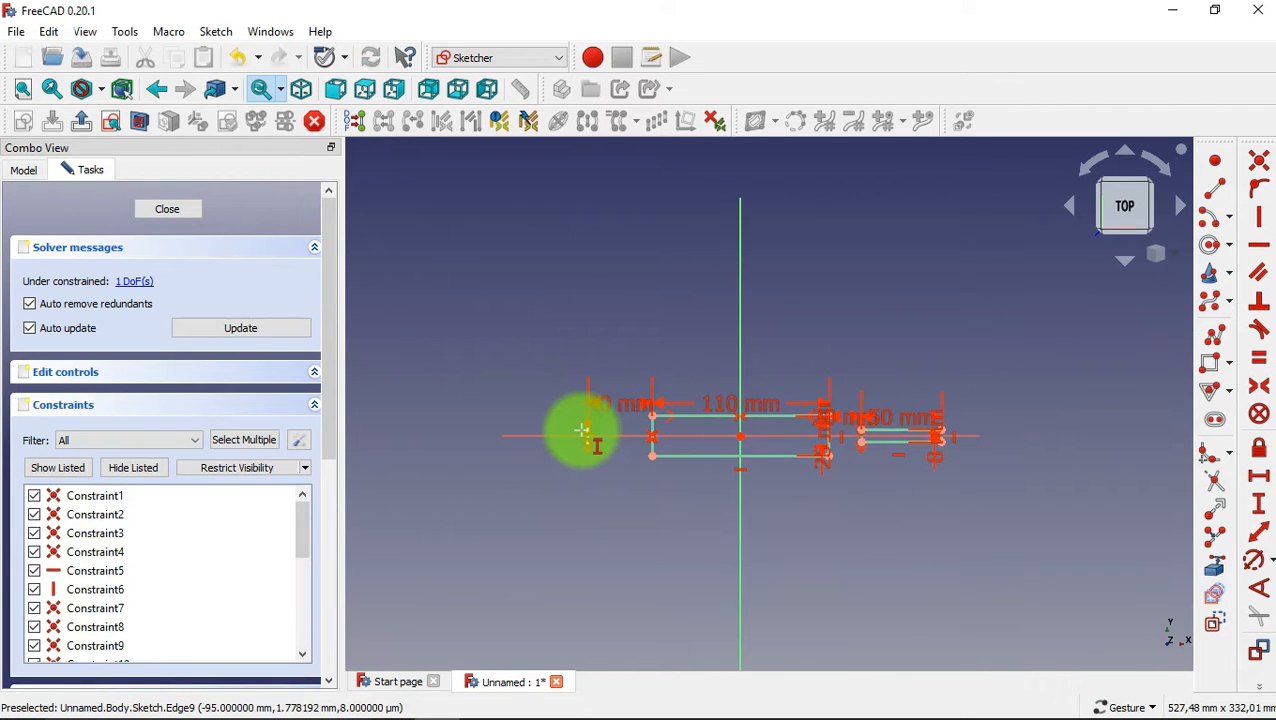
{"action": "scroll", "coordinate": [582, 431], "scroll_direction": "up", "scroll_amount": 7}
{"action": "left_click", "coordinate": [607, 433]}
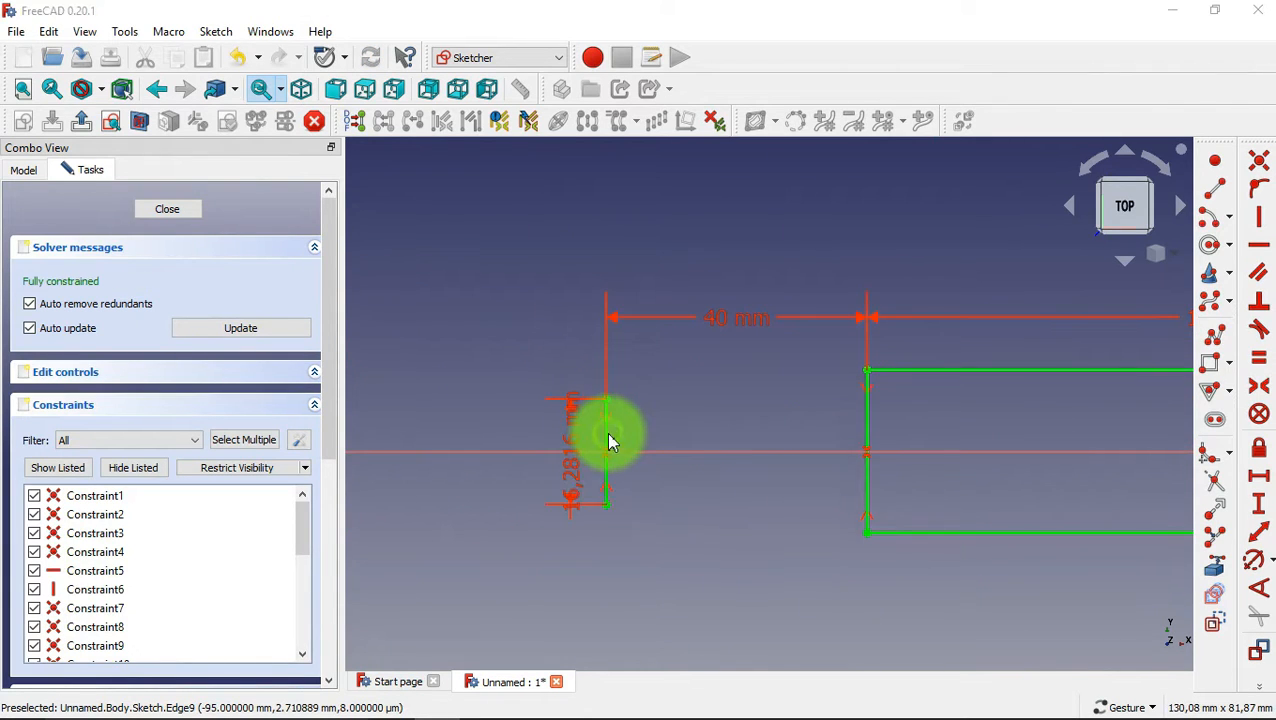
{"action": "type", "text": "18"}
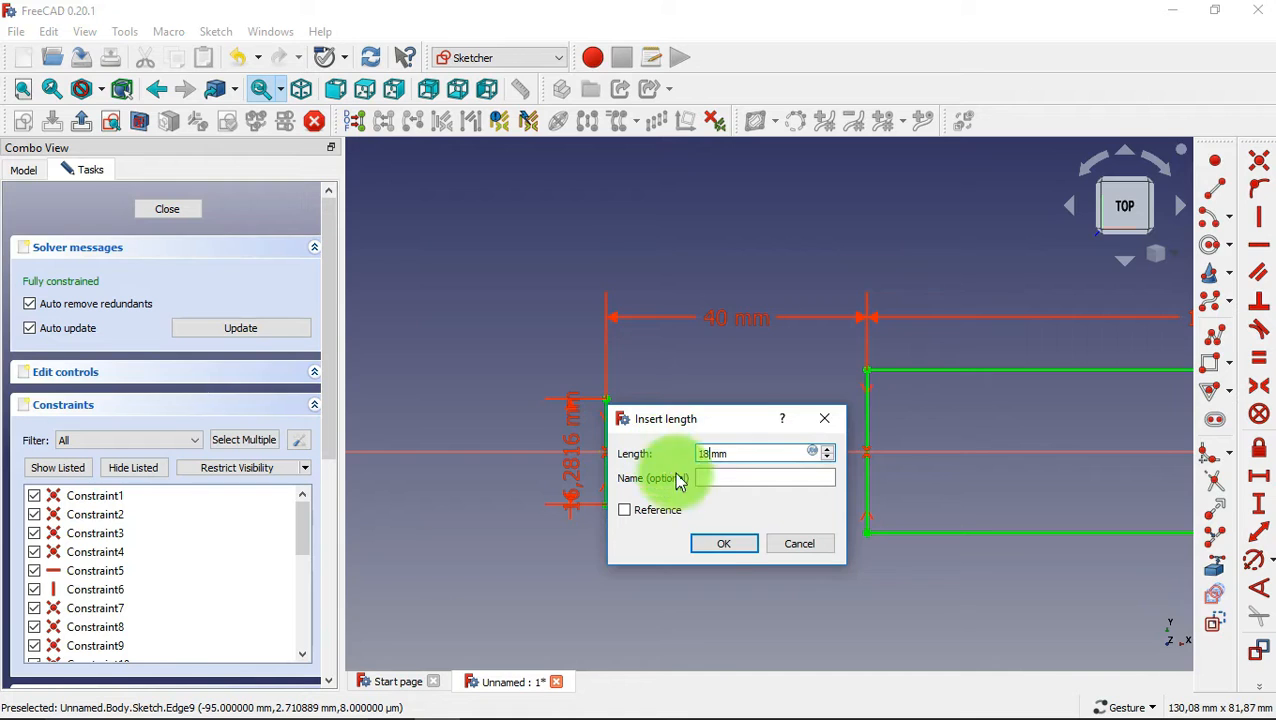
{"action": "left_click", "coordinate": [727, 541]}
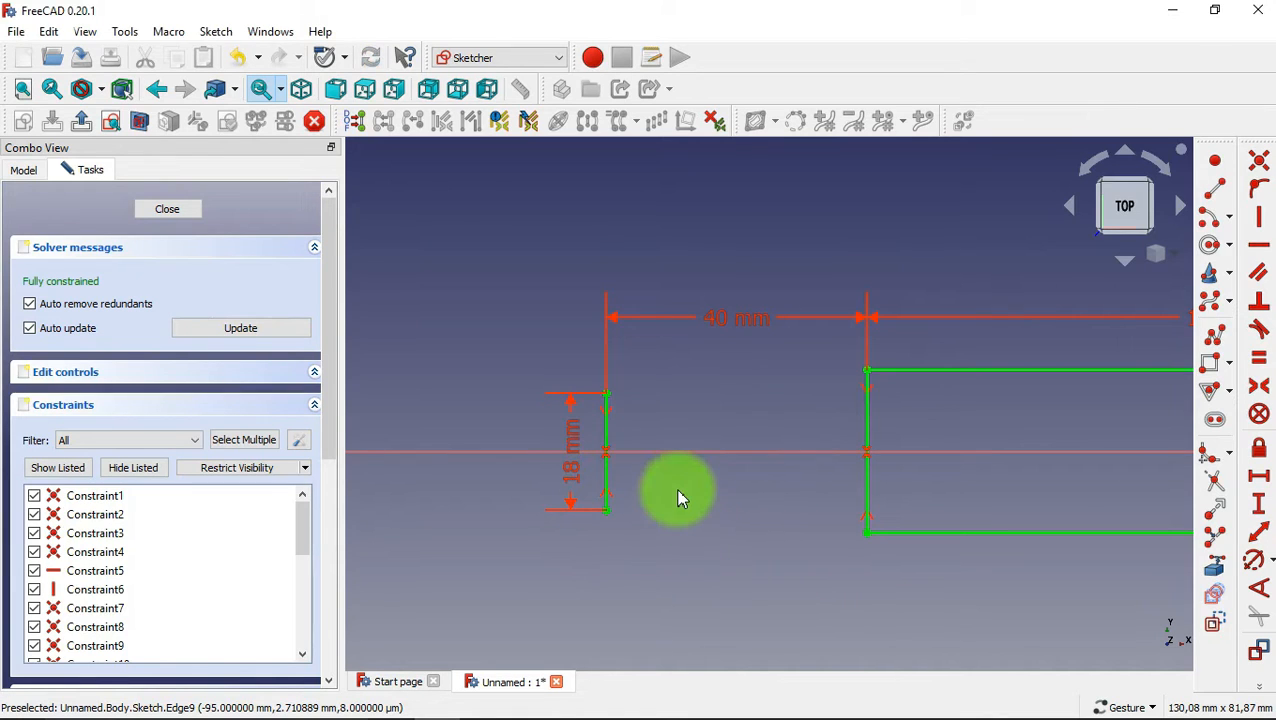
Draw a polyline arc from the large rectangle's upper left corner to the vertical line's upper end, starting perpendicular to the rectangle's left edge
{"action": "scroll", "coordinate": [678, 497], "scroll_direction": "down", "scroll_amount": 1}
{"action": "scroll", "coordinate": [924, 442], "scroll_direction": "up", "scroll_amount": 1}
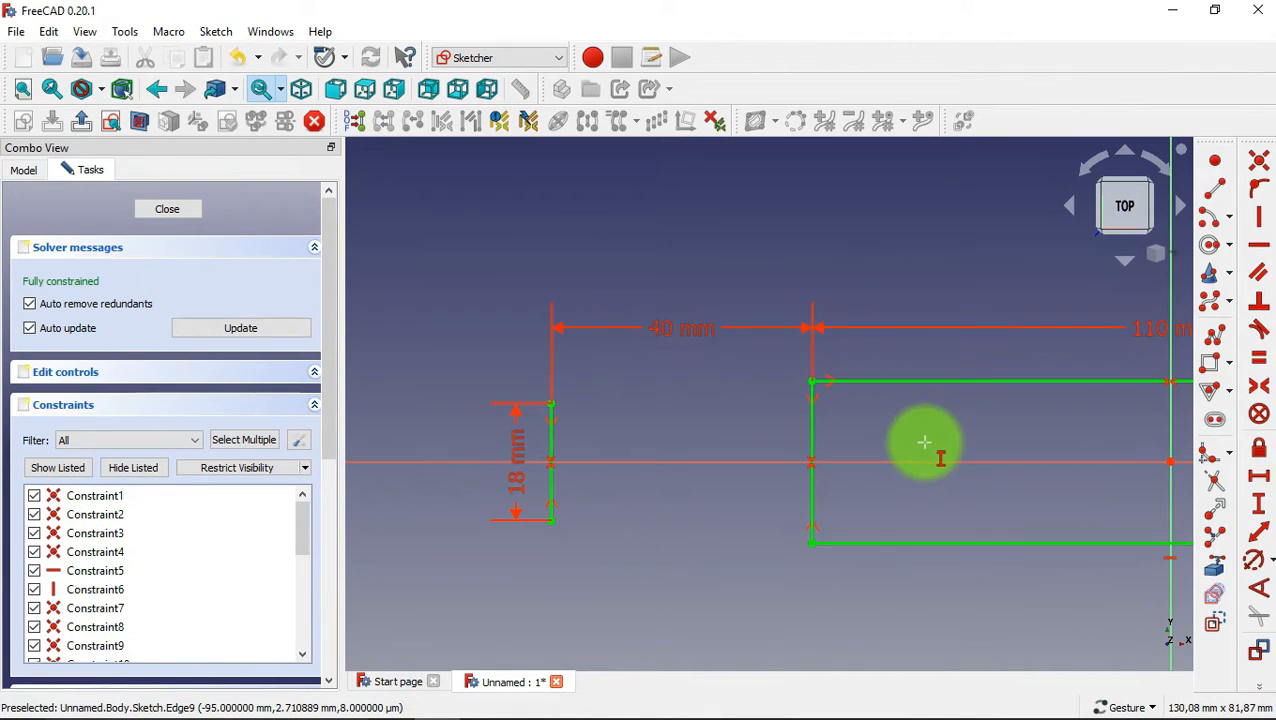
{"action": "left_click", "coordinate": [1215, 335]}
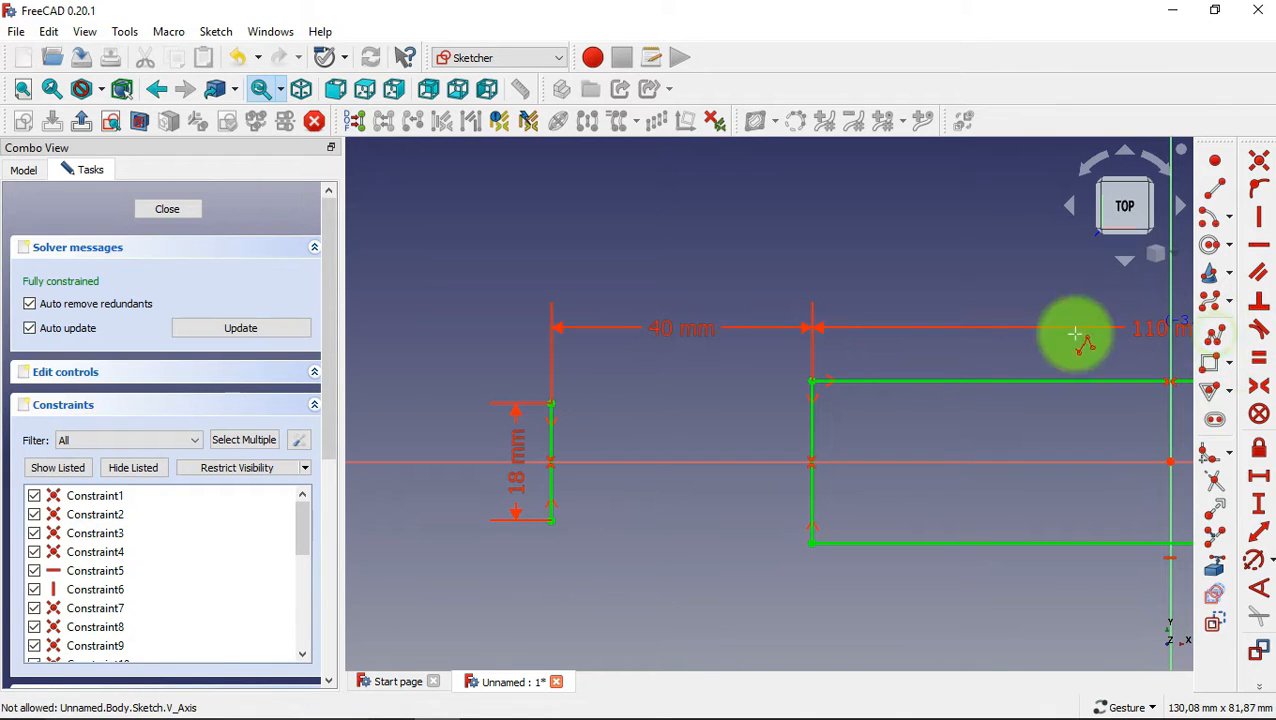
{"action": "left_click", "coordinate": [812, 384]}
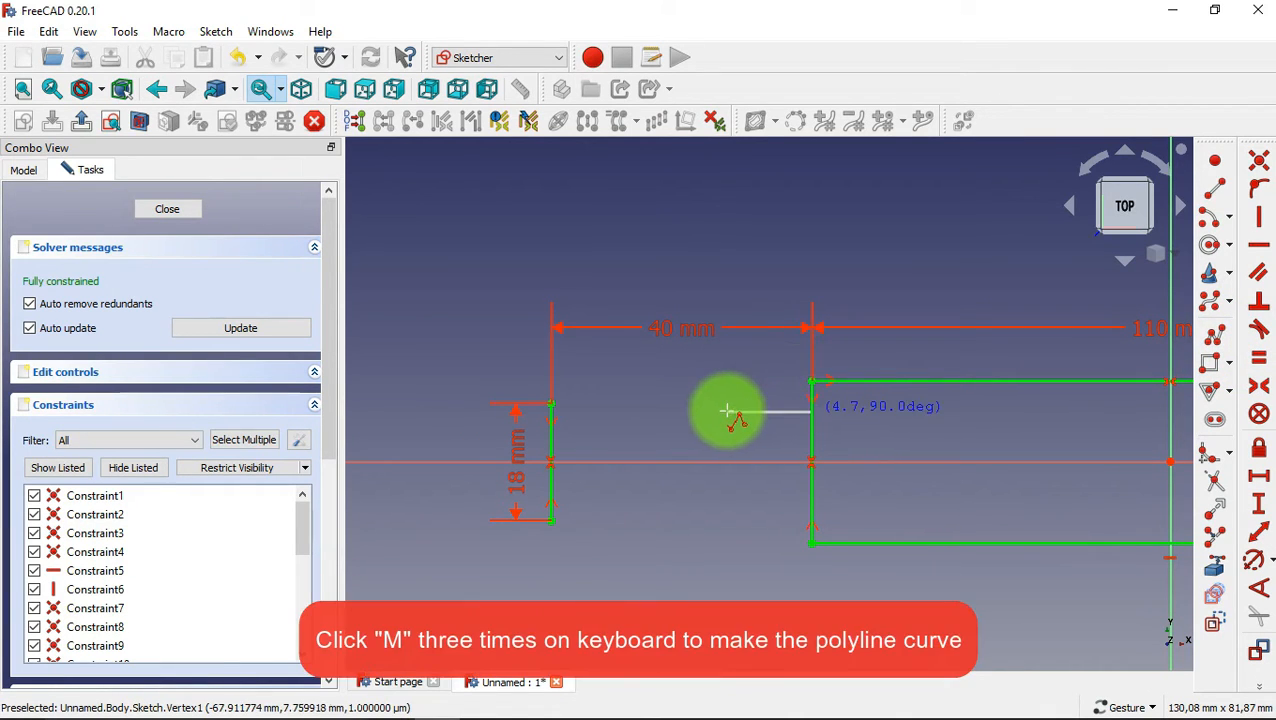
{"action": "left_click", "coordinate": [551, 401]}
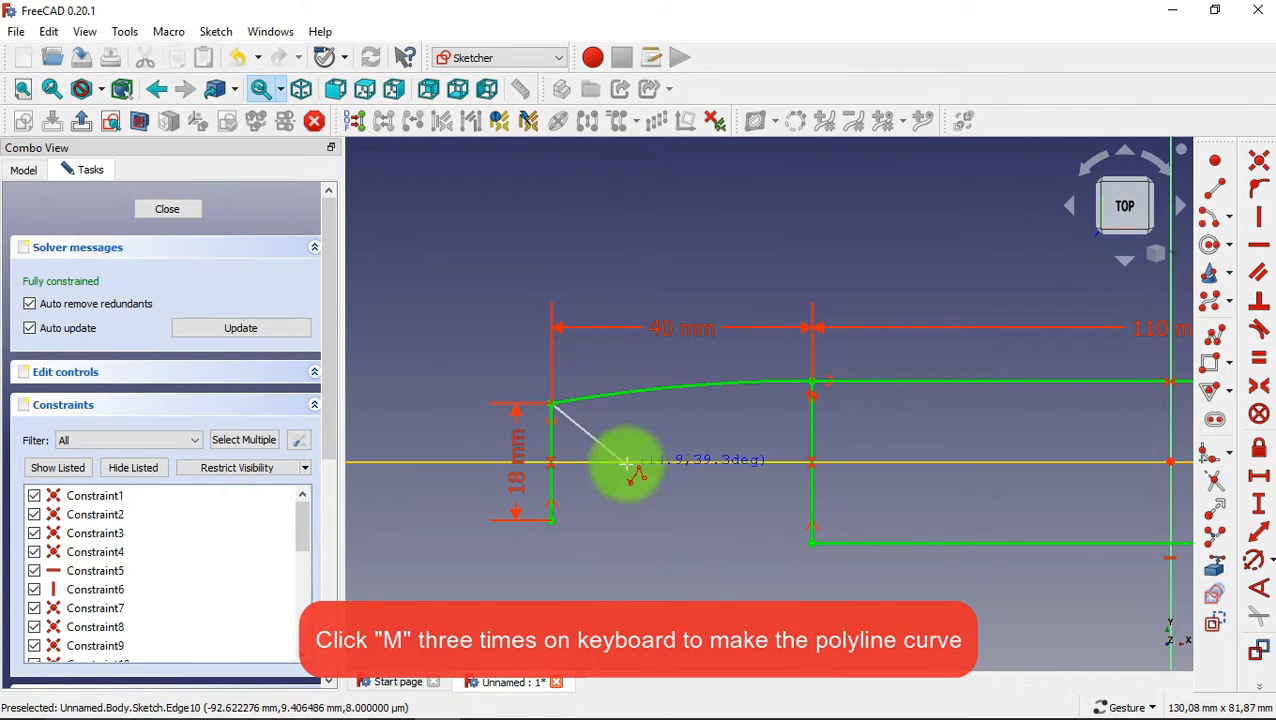
{"action": "key", "text": "Escape"}
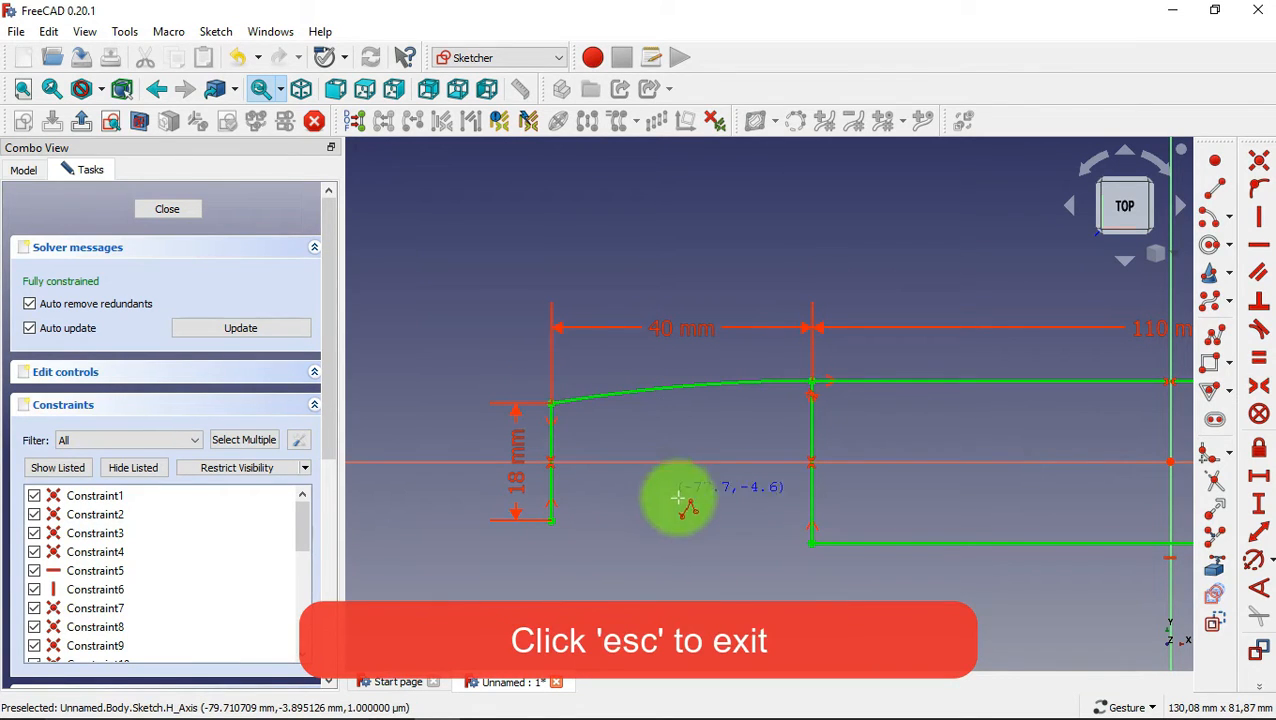
Draw a matching polyline arc from the large rectangle's lower left corner to the lower end of the vertical line
{"action": "left_click", "coordinate": [812, 545]}
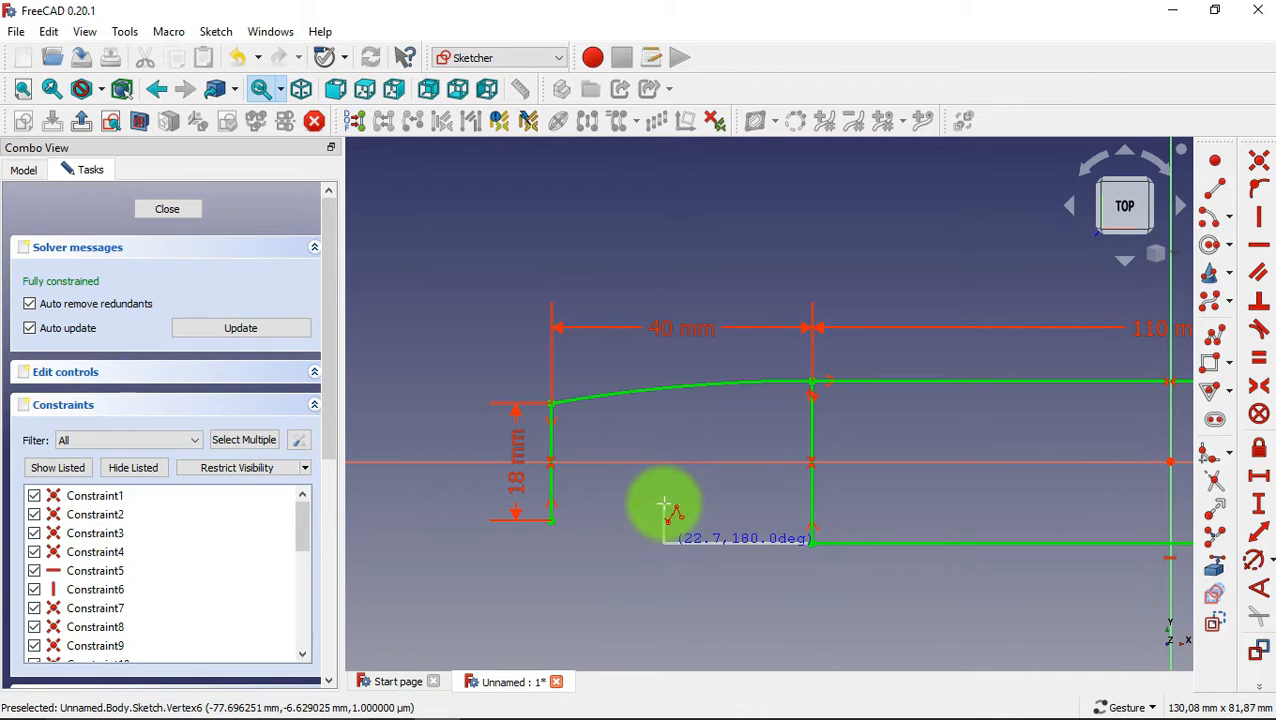
{"action": "key", "text": "m"}
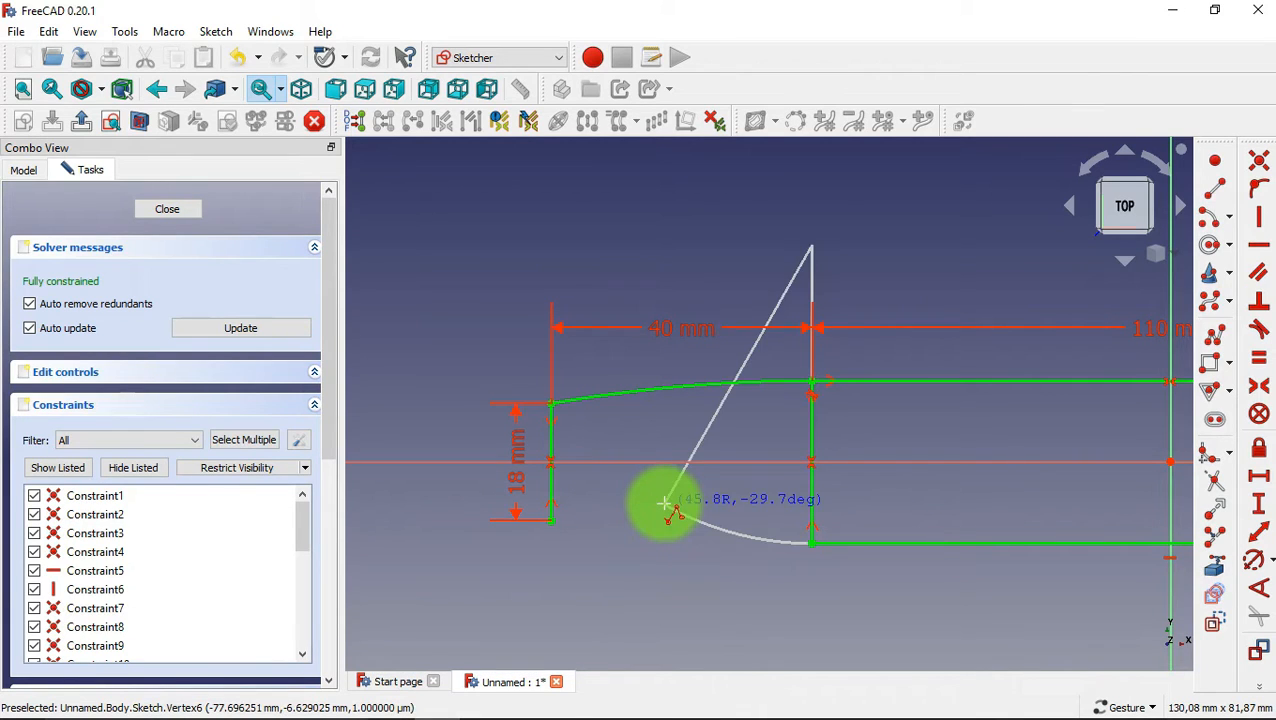
{"action": "left_click", "coordinate": [552, 520]}
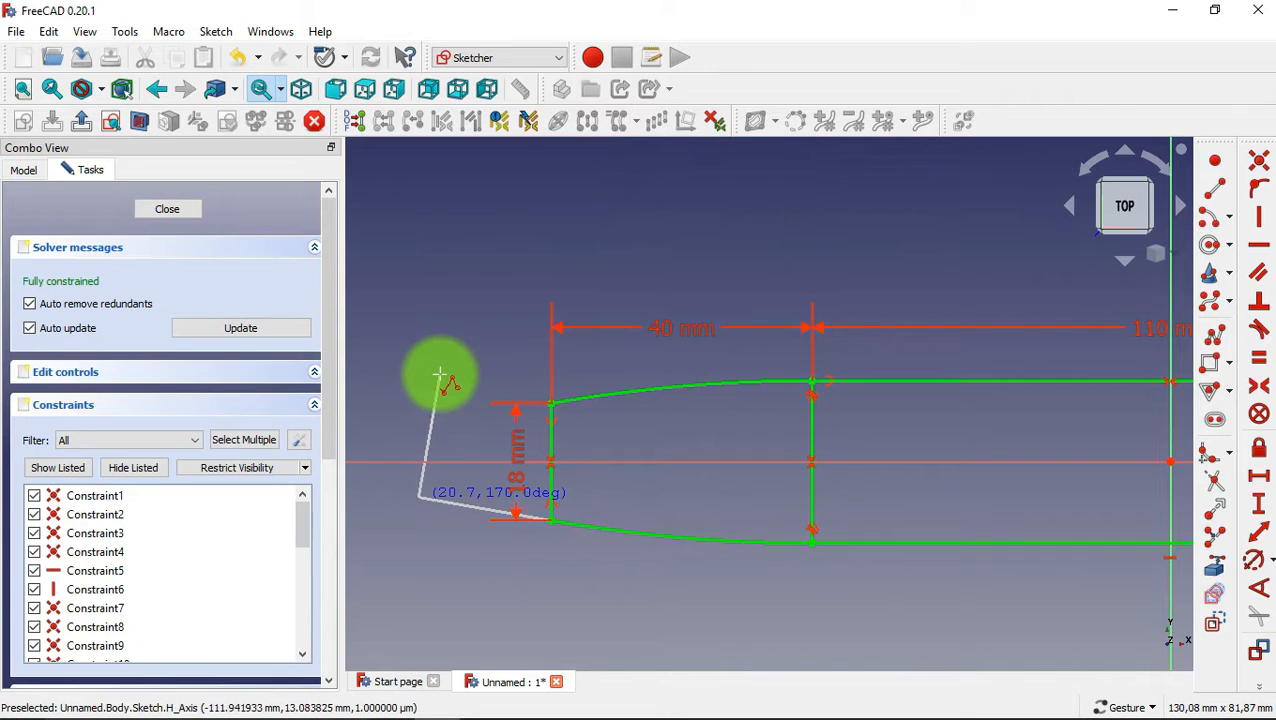
Draw a concave arc of about 17.5 mm radius joining the facing upper corners of the small and large rectangles
{"action": "scroll", "coordinate": [467, 445], "scroll_direction": "down", "scroll_amount": 5}
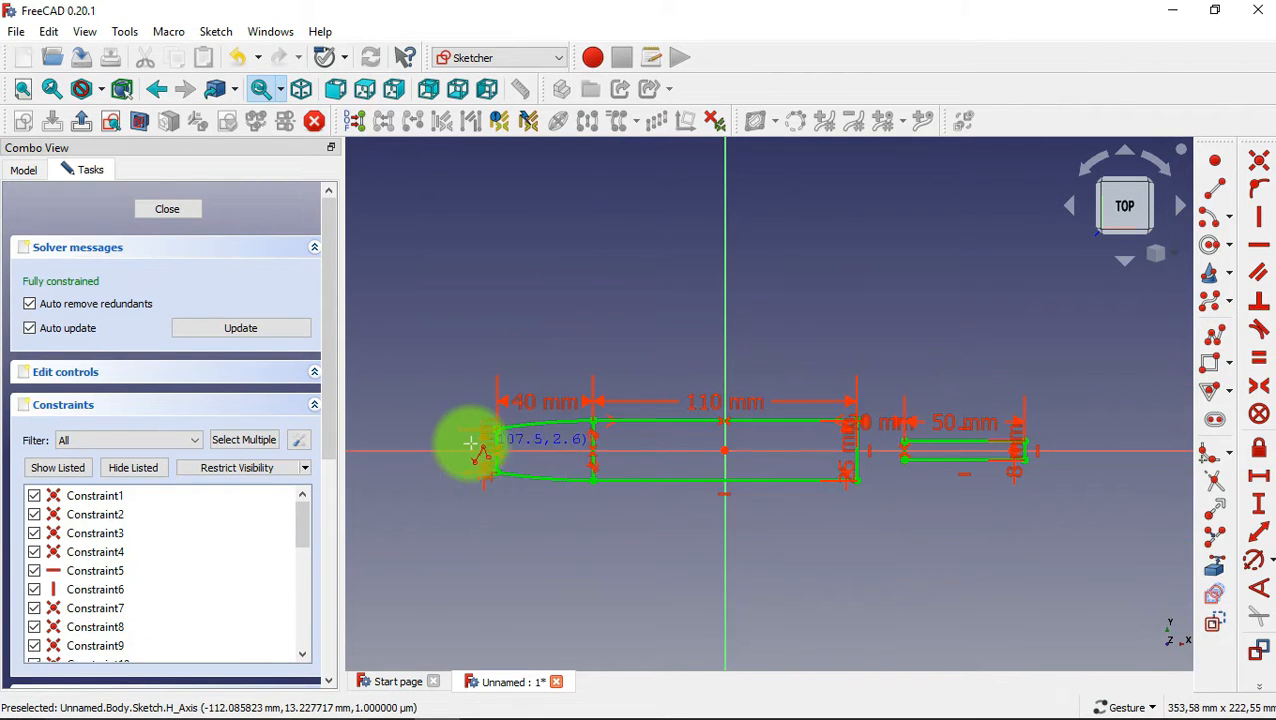
{"action": "scroll", "coordinate": [607, 490], "scroll_direction": "up", "scroll_amount": 2}
{"action": "scroll", "coordinate": [607, 490], "scroll_direction": "down", "scroll_amount": 3}
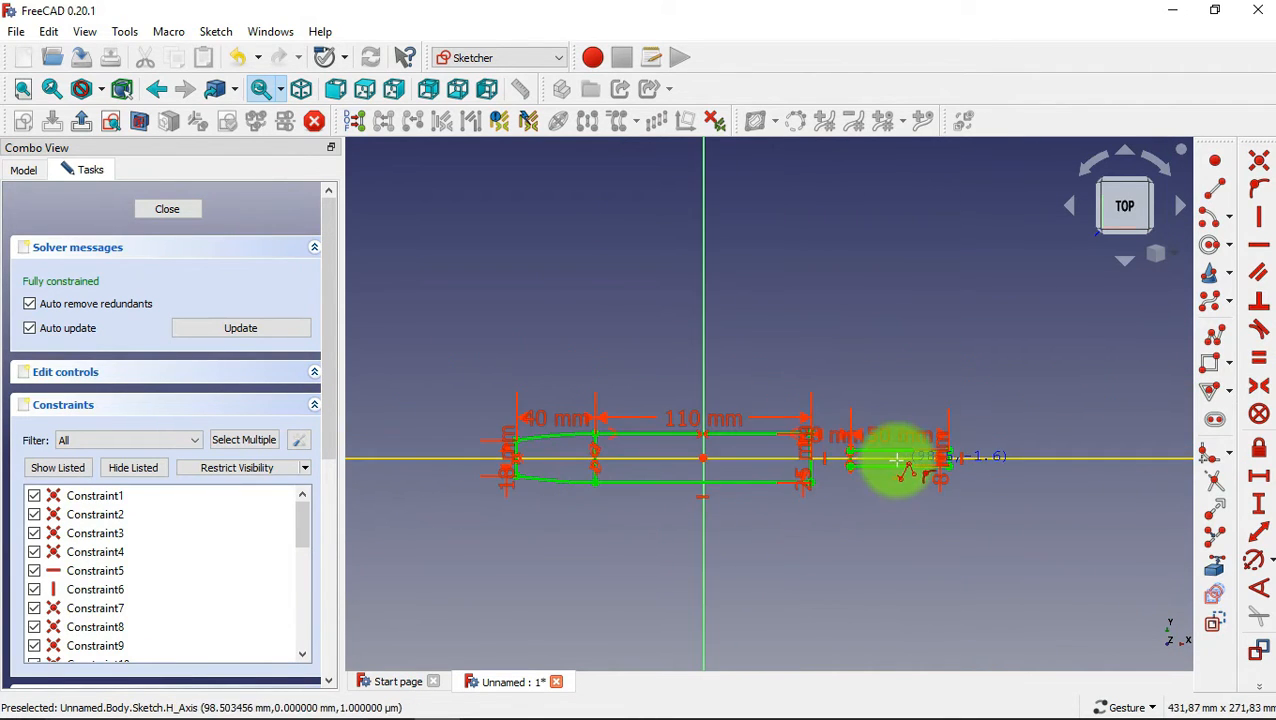
{"action": "scroll", "coordinate": [895, 458], "scroll_direction": "up", "scroll_amount": 5}
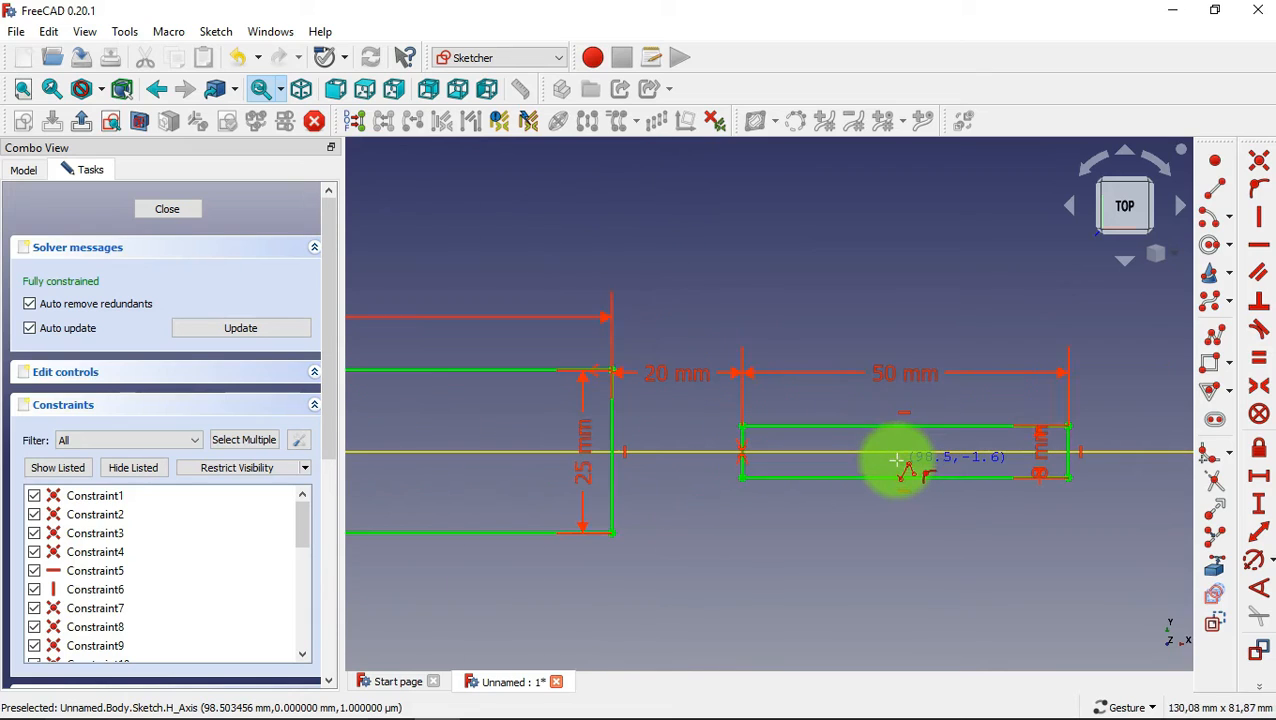
{"action": "left_click", "coordinate": [1210, 219]}
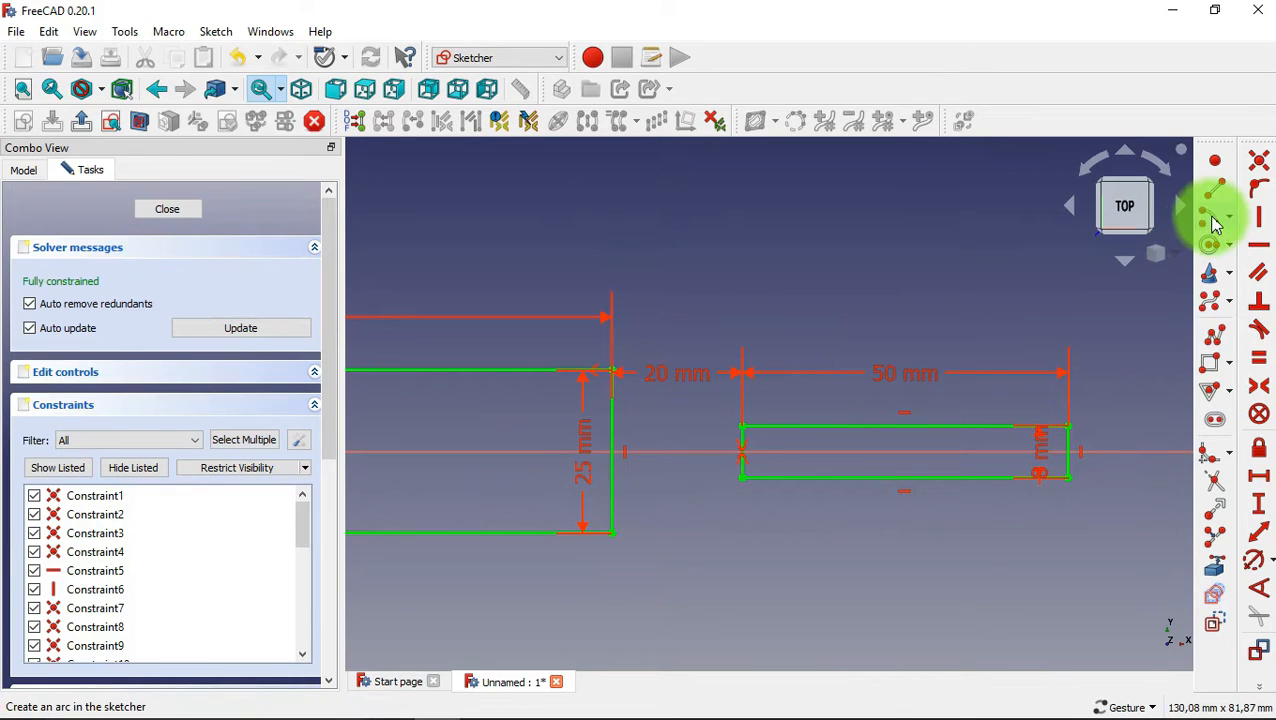
{"action": "left_click", "coordinate": [751, 316]}
{"action": "left_click", "coordinate": [741, 427]}
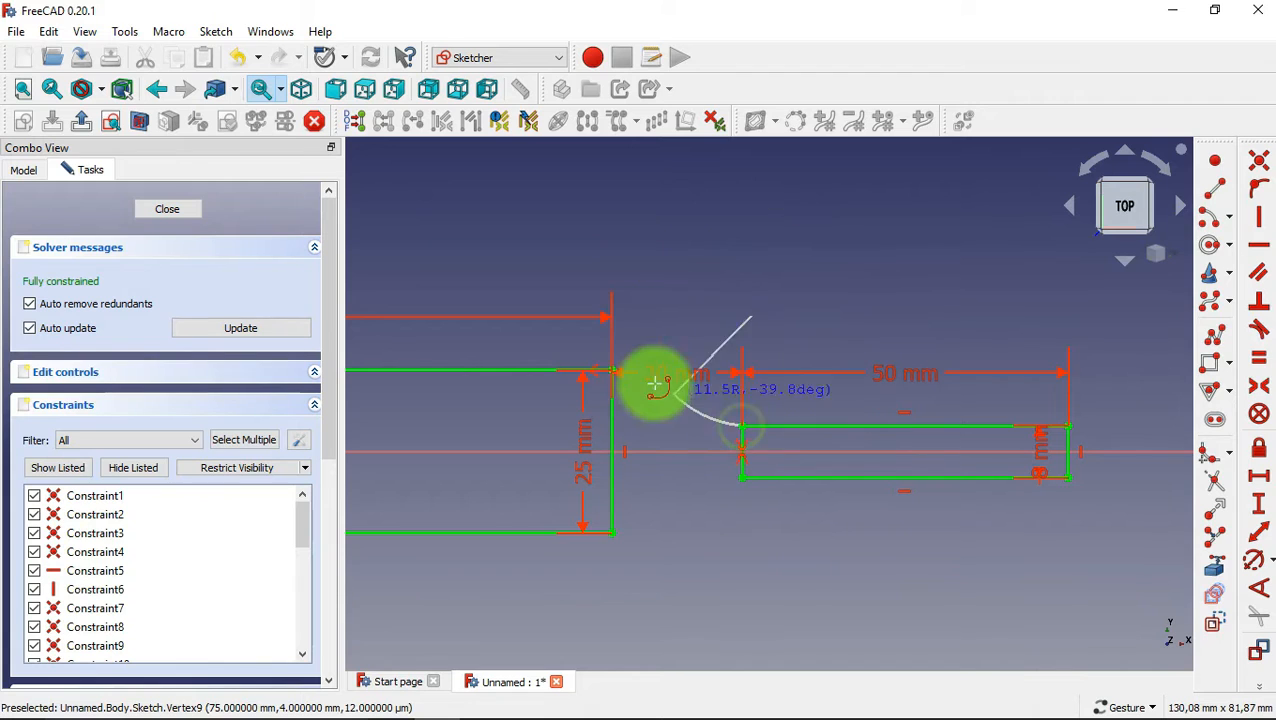
{"action": "left_click", "coordinate": [612, 369]}
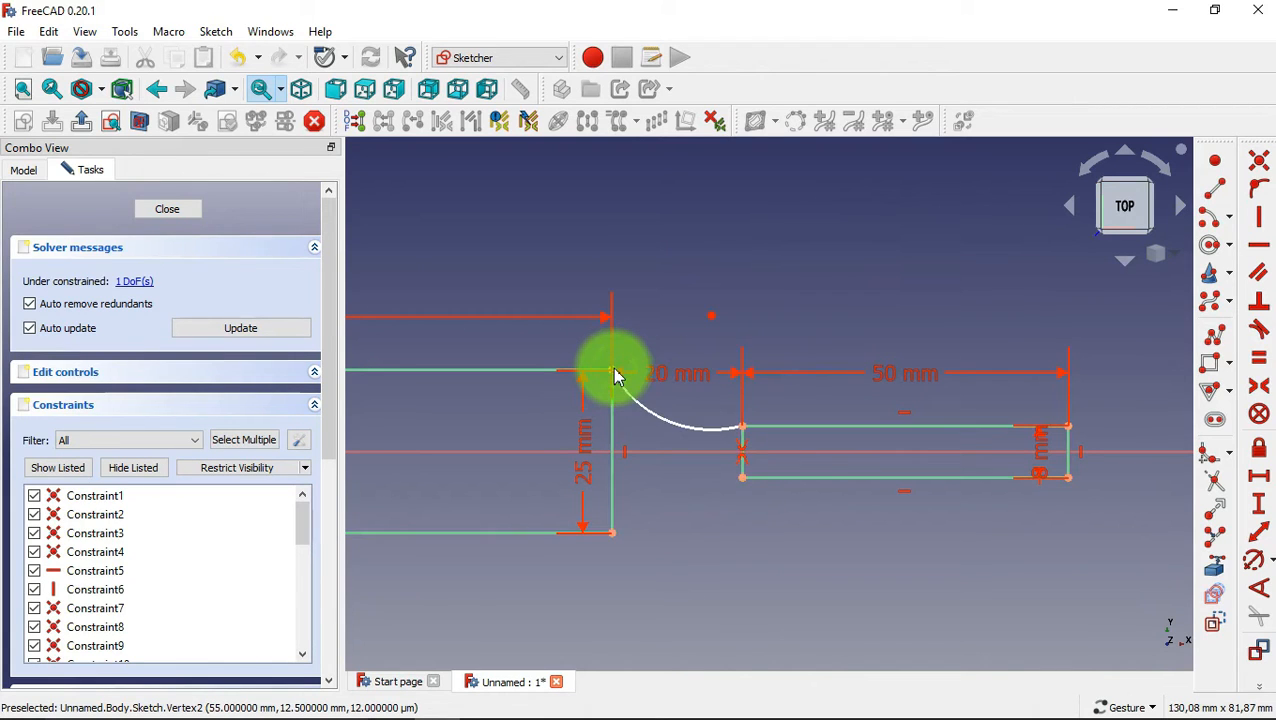
Draw a concave arc of about 21 mm radius joining the facing lower corners of the two rectangles
{"action": "left_click", "coordinate": [735, 607]}
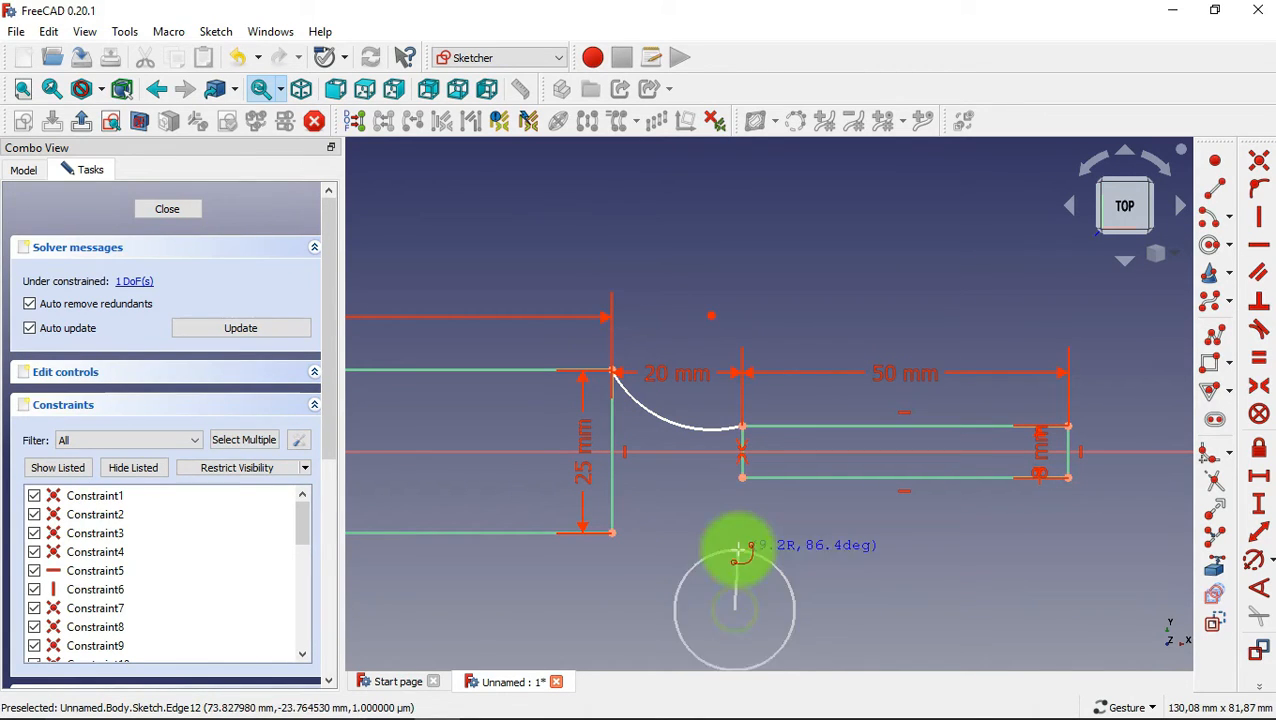
{"action": "left_click", "coordinate": [743, 485]}
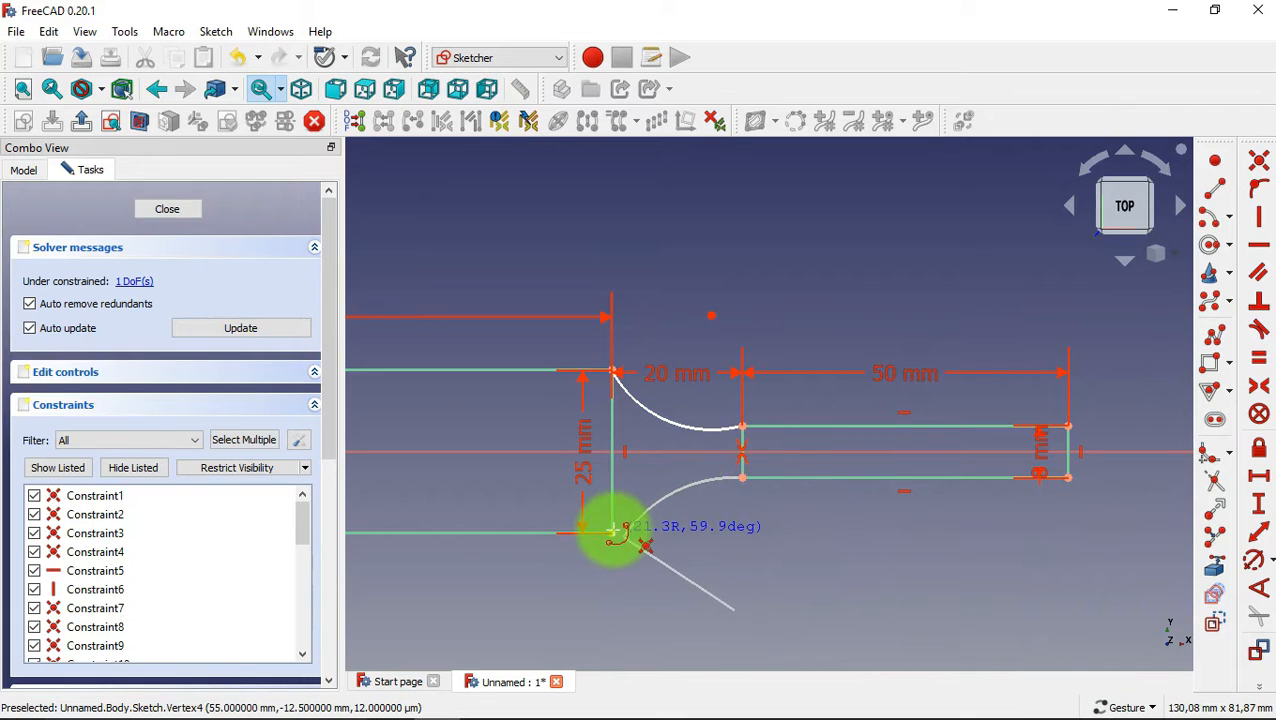
{"action": "left_click", "coordinate": [615, 541]}
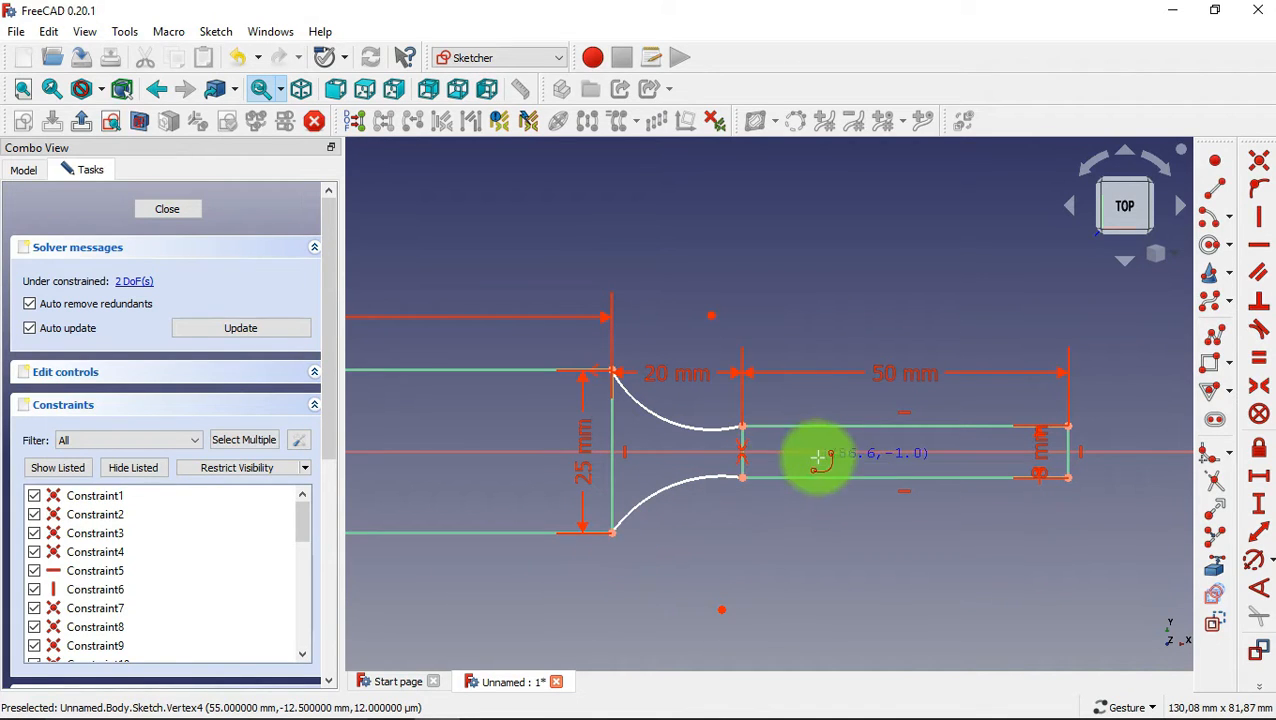
Constrain the radii of the upper and lower arcs between the rectangles to 50 mm each
{"action": "left_click", "coordinate": [1258, 570]}
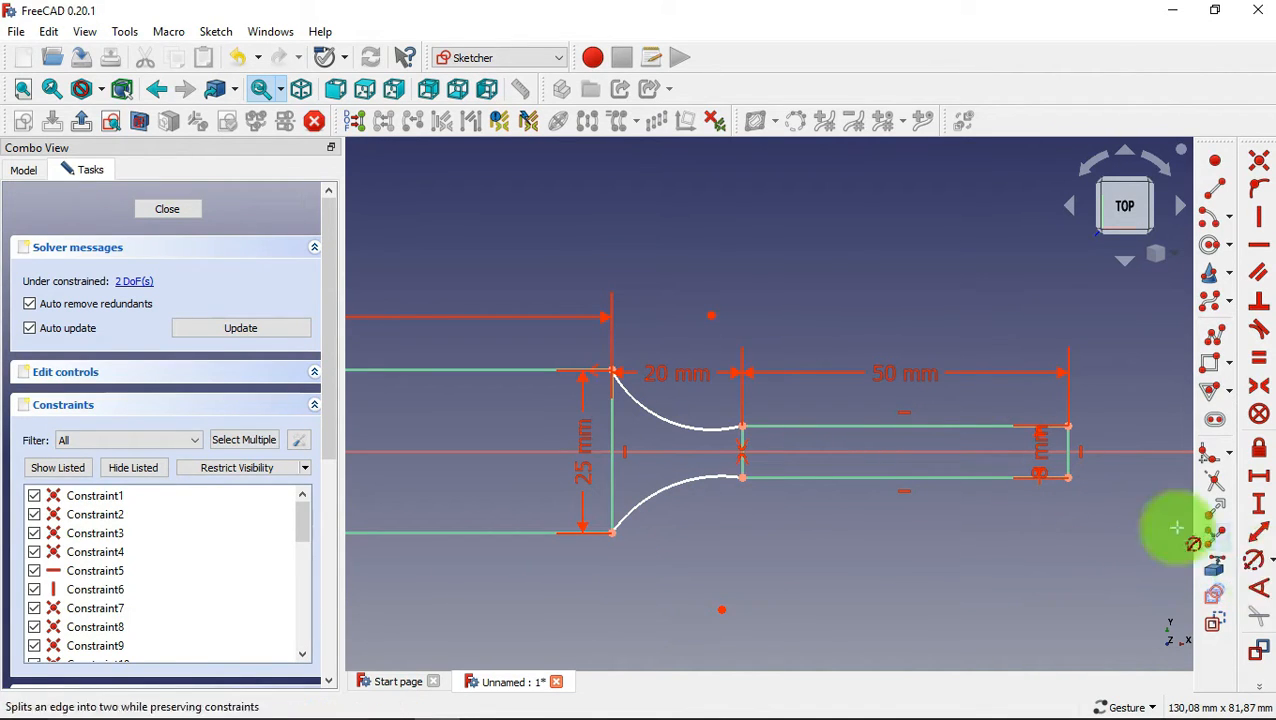
{"action": "left_click", "coordinate": [691, 427]}
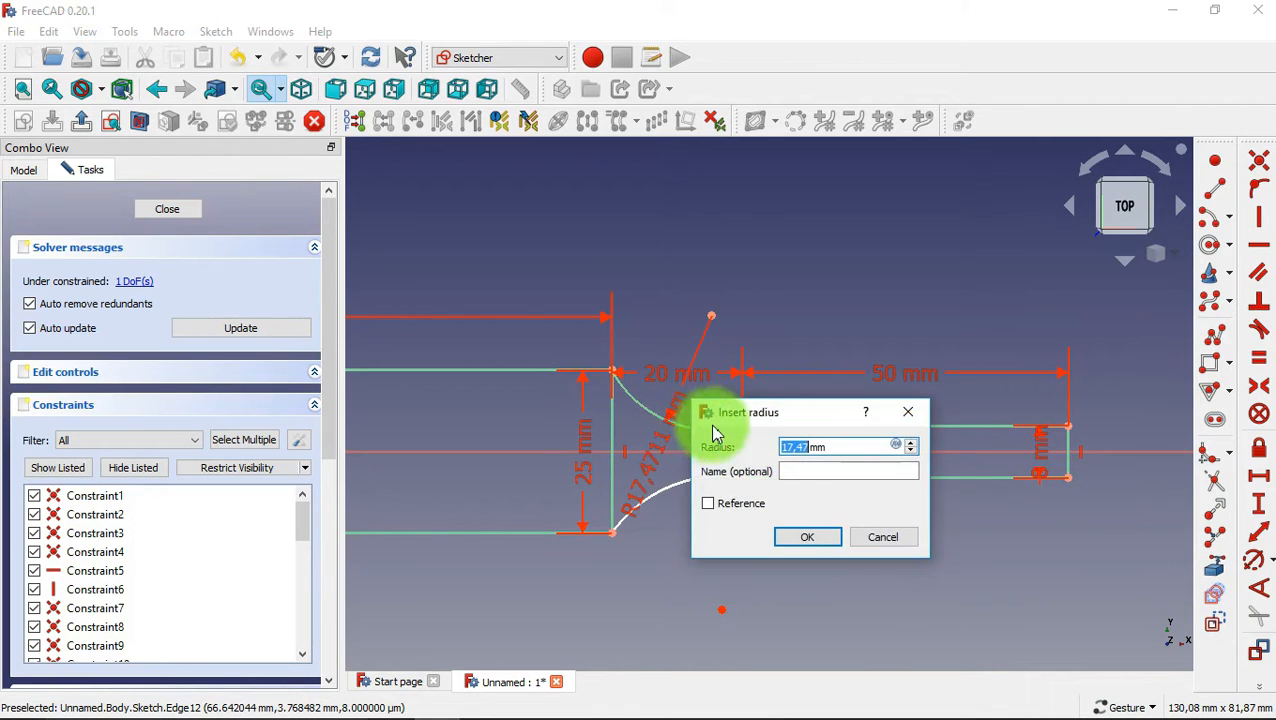
{"action": "type", "text": "50"}
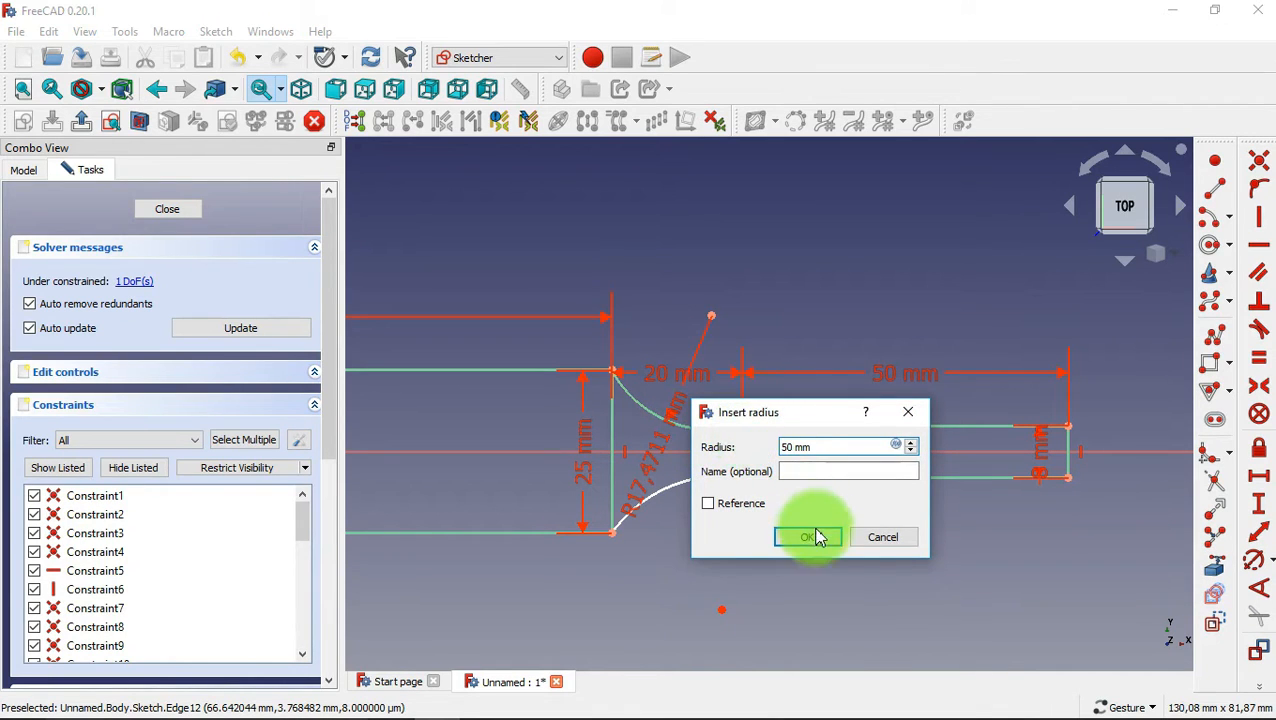
{"action": "left_click", "coordinate": [815, 536]}
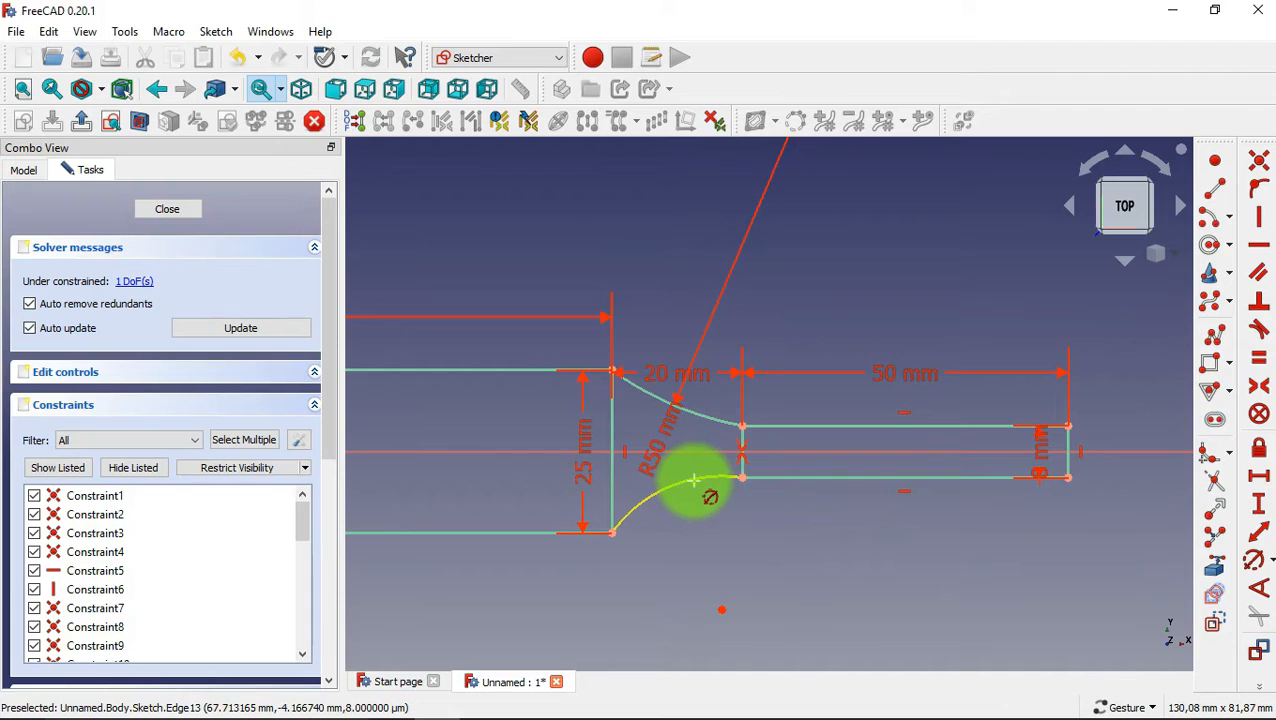
{"action": "left_click", "coordinate": [694, 483]}
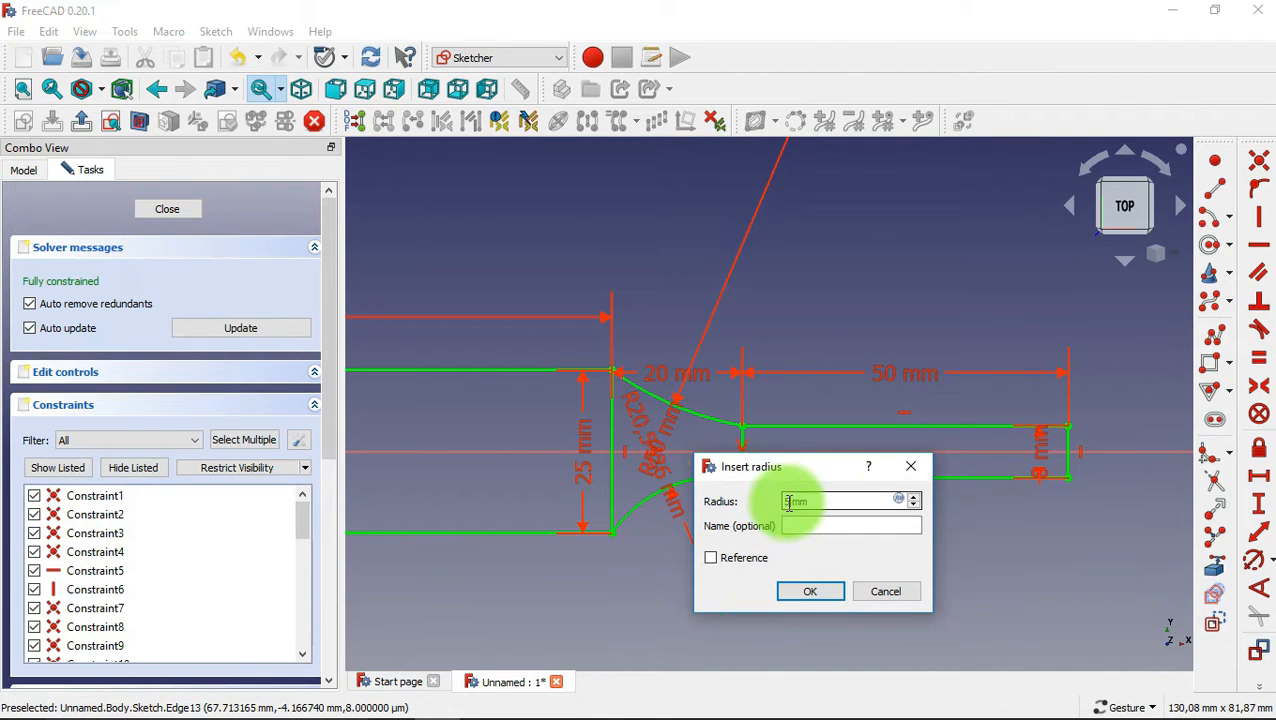
{"action": "type", "text": "50"}
{"action": "left_click", "coordinate": [834, 598]}
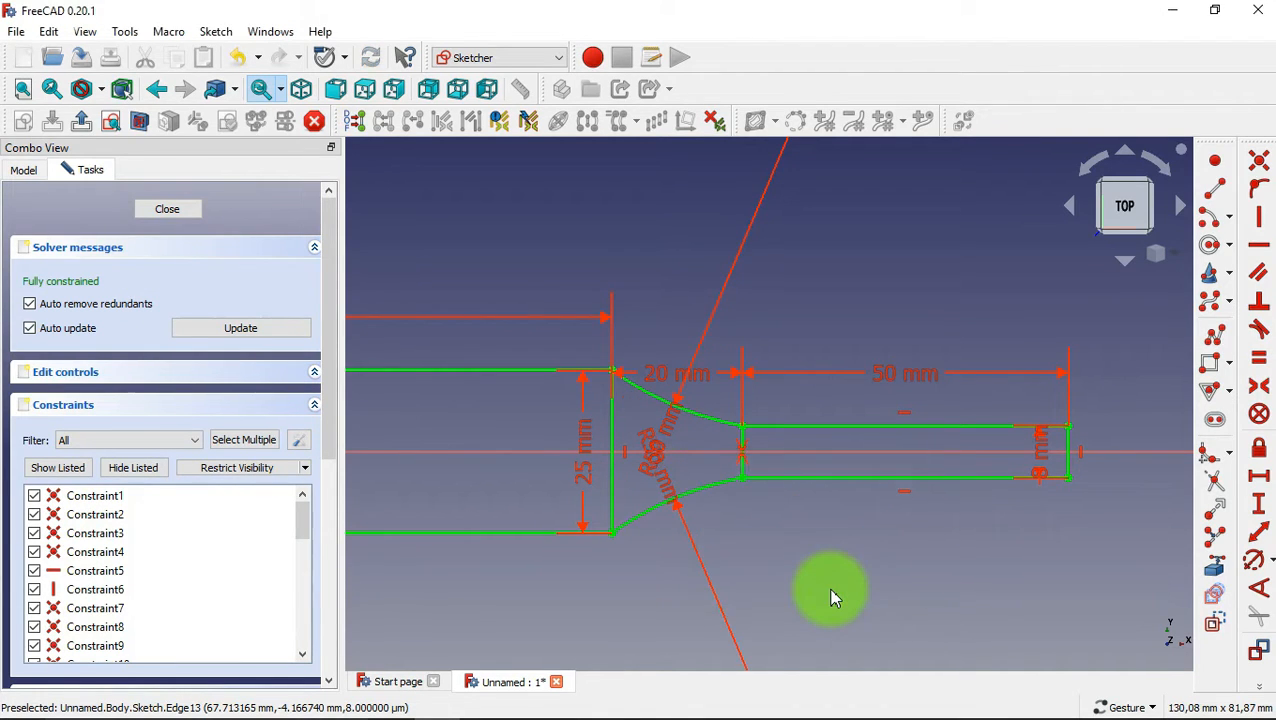
Trim away the small rectangle's left edge and both vertical edges of the large rectangle to leave one continuous outline
{"action": "left_click", "coordinate": [1213, 486]}
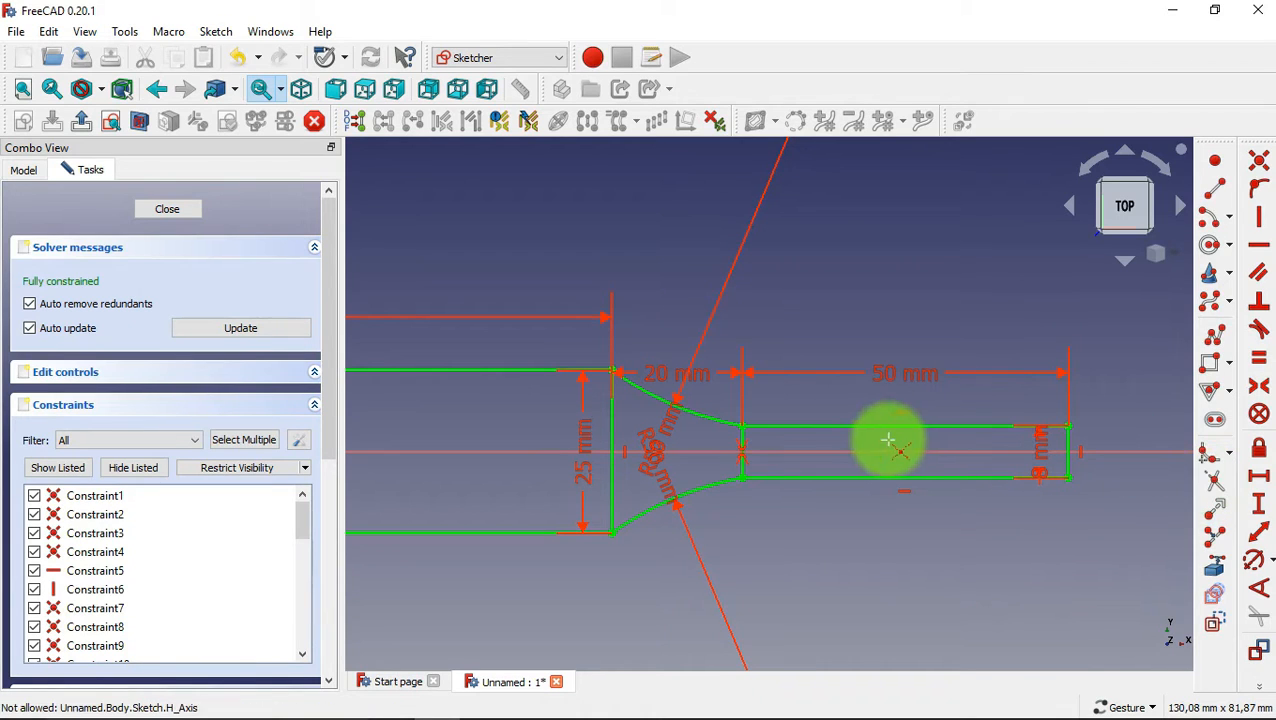
{"action": "left_click", "coordinate": [743, 441]}
{"action": "left_click", "coordinate": [610, 425]}
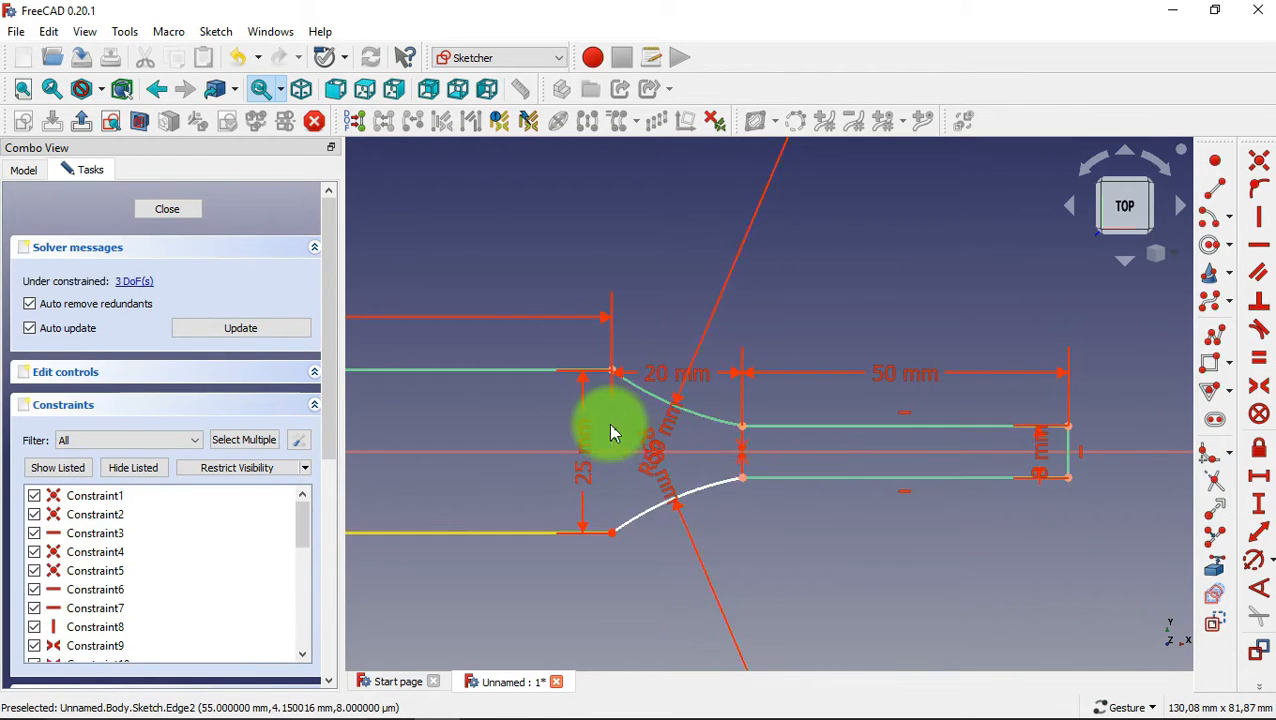
{"action": "scroll", "coordinate": [714, 490], "scroll_direction": "down", "scroll_amount": 6}
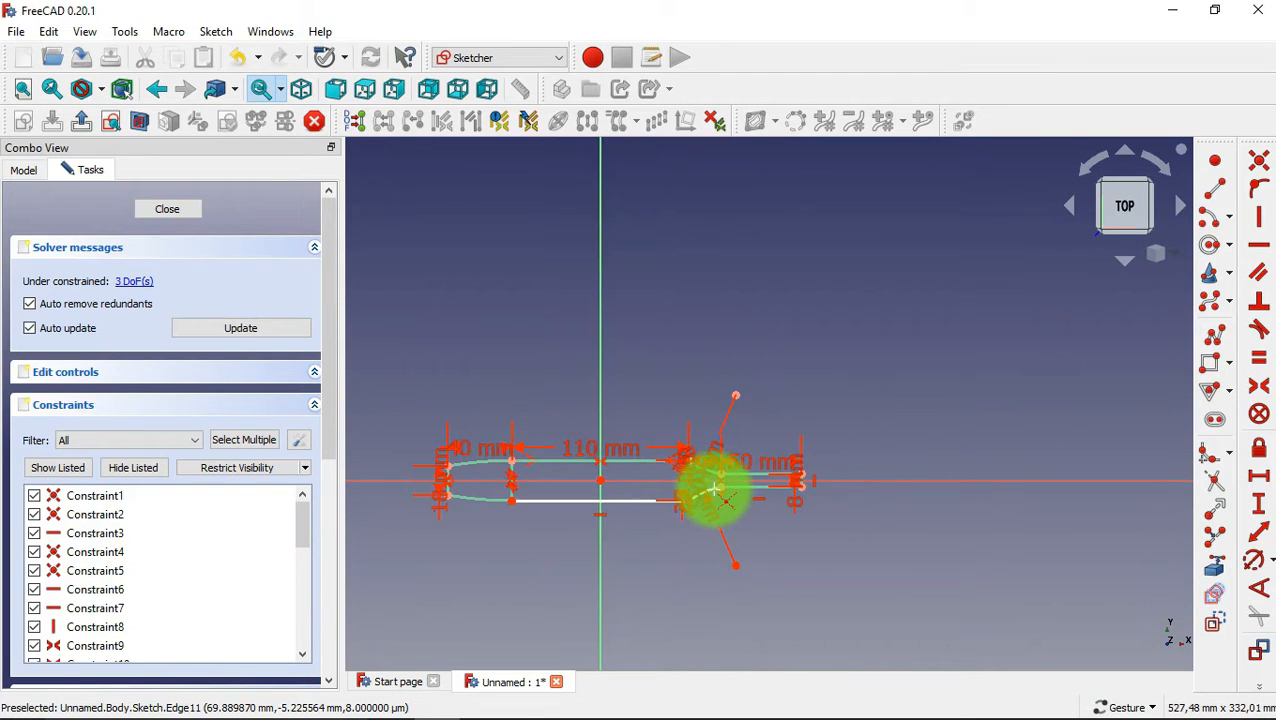
{"action": "scroll", "coordinate": [470, 480], "scroll_direction": "up", "scroll_amount": 3}
{"action": "scroll", "coordinate": [470, 480], "scroll_direction": "up", "scroll_amount": 4}
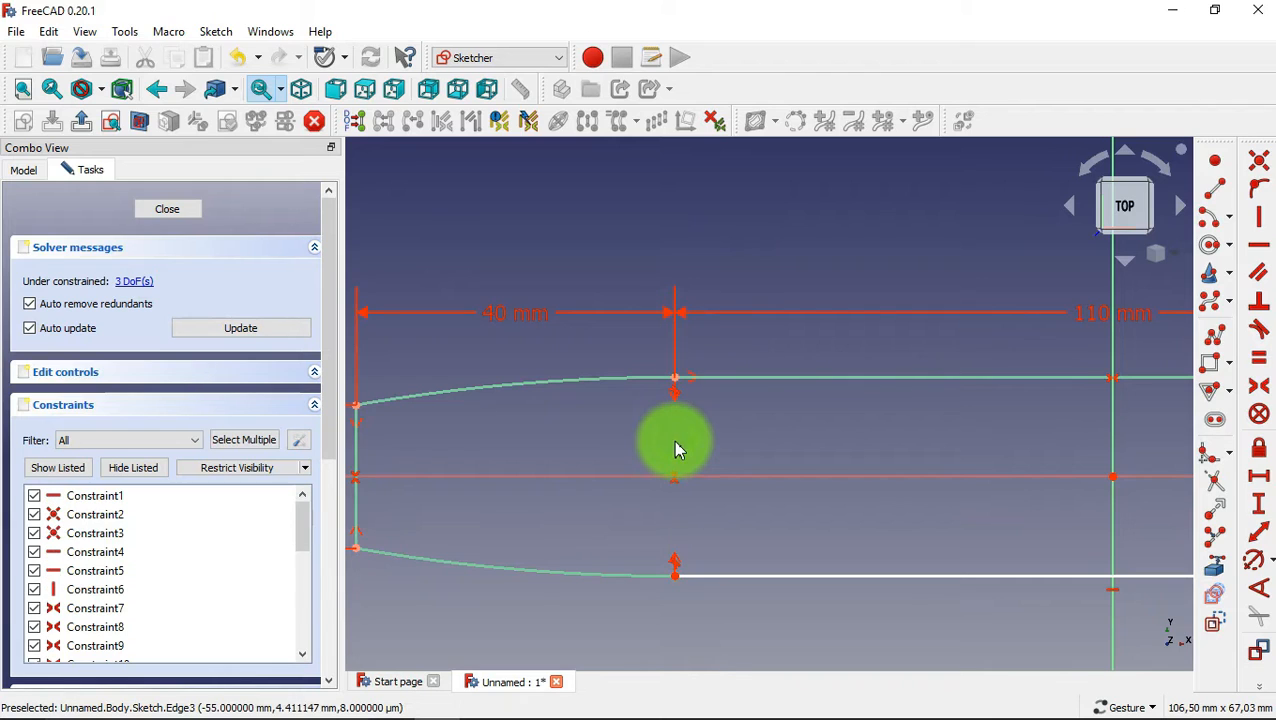
{"action": "scroll", "coordinate": [722, 446], "scroll_direction": "down", "scroll_amount": 4}
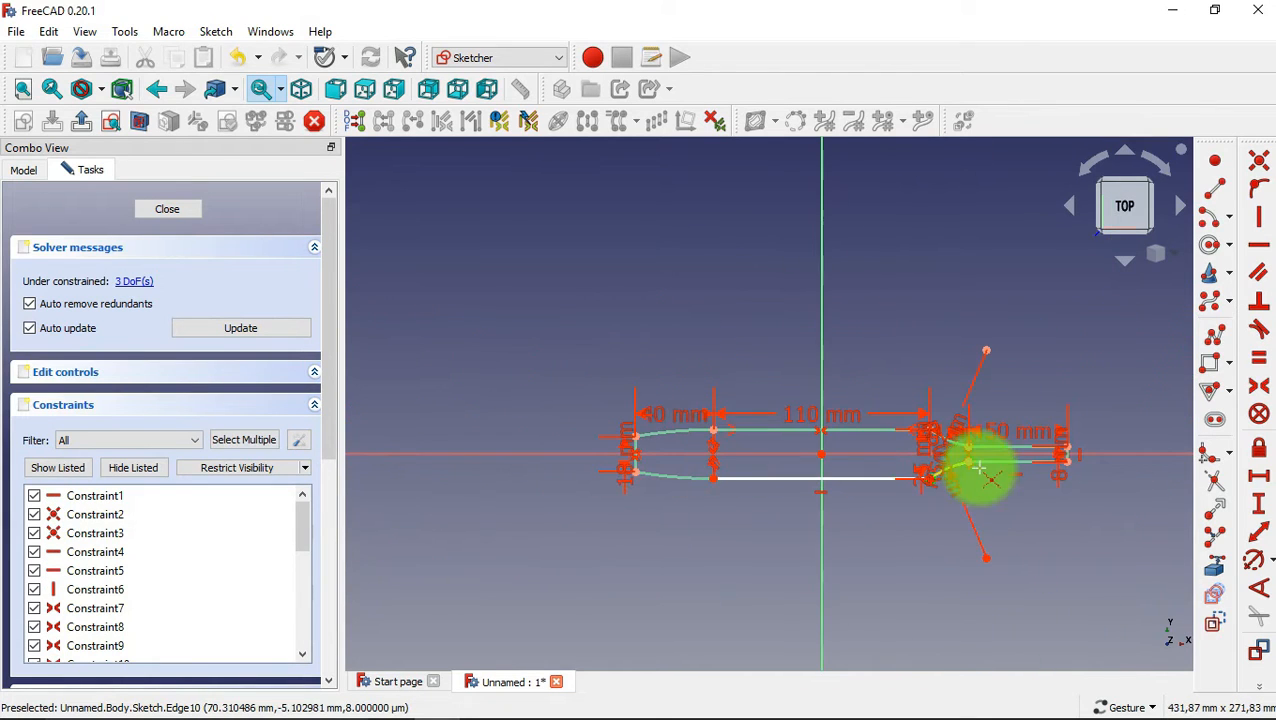
Apply equal constraints to the two long edges of the wide section and to the pair of 50 mm radius arcs
{"action": "scroll", "coordinate": [991, 470], "scroll_direction": "up", "scroll_amount": 2}
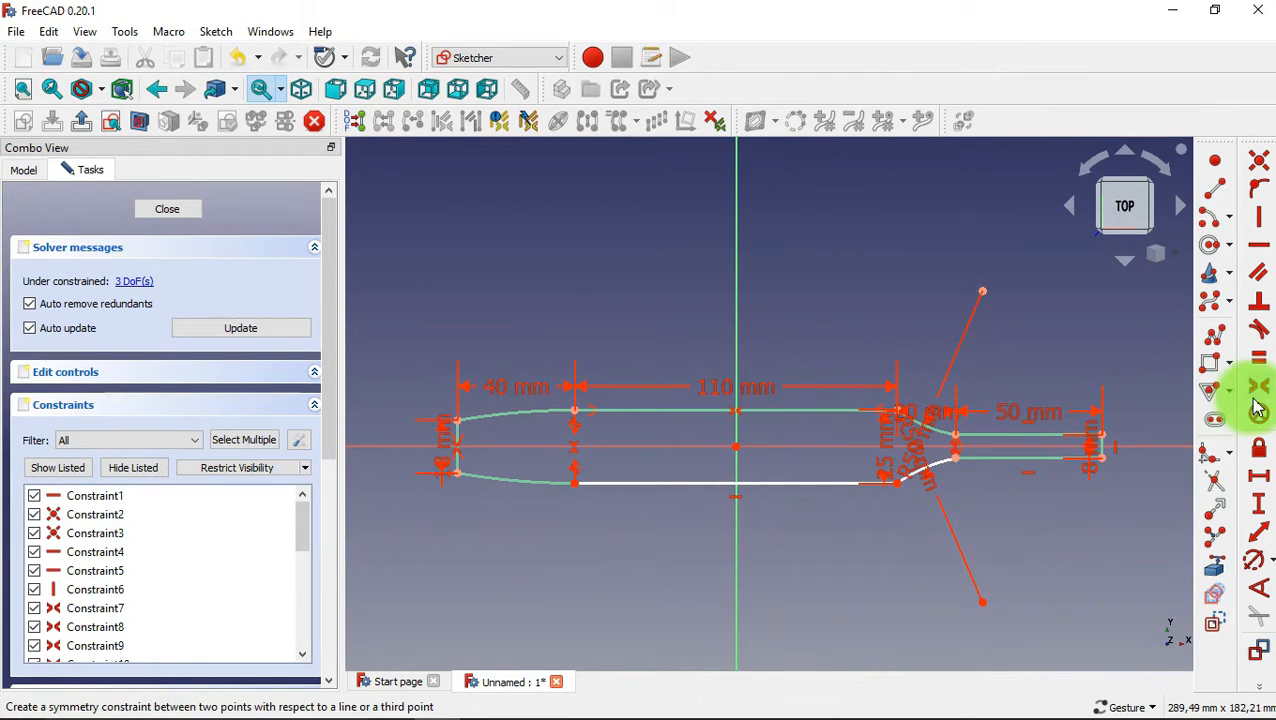
{"action": "left_click", "coordinate": [1259, 362]}
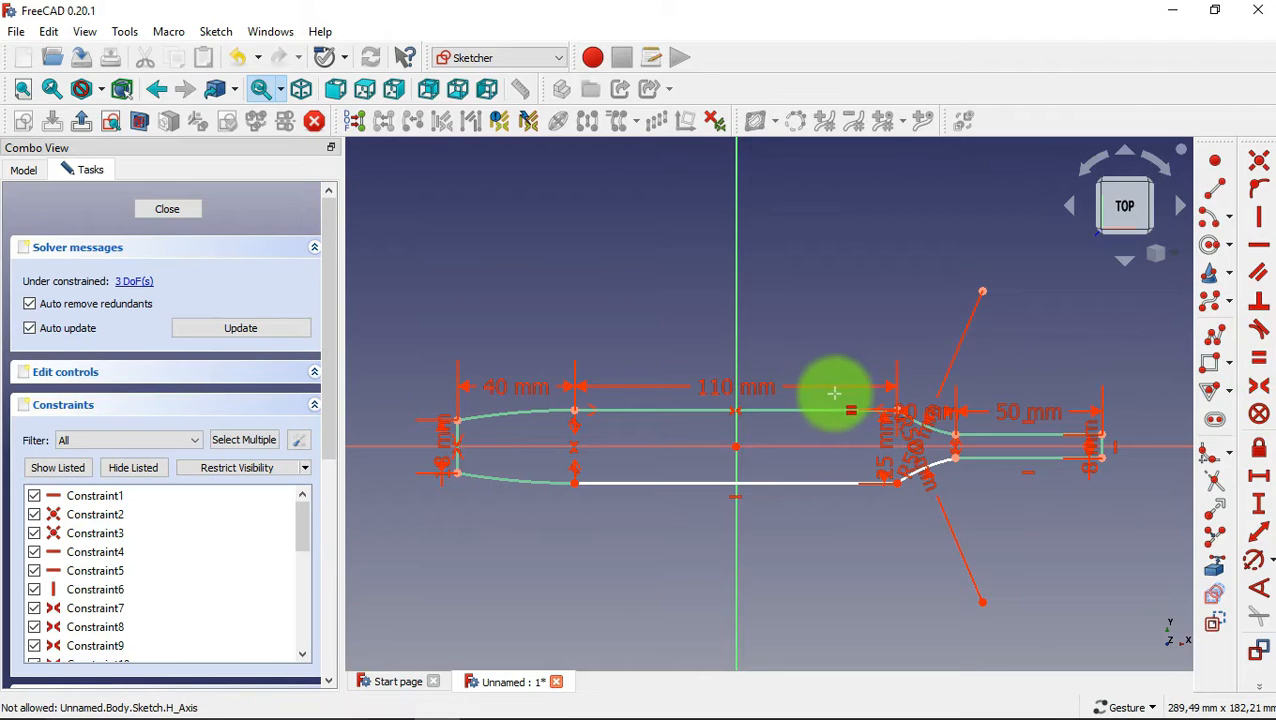
{"action": "left_click", "coordinate": [817, 485]}
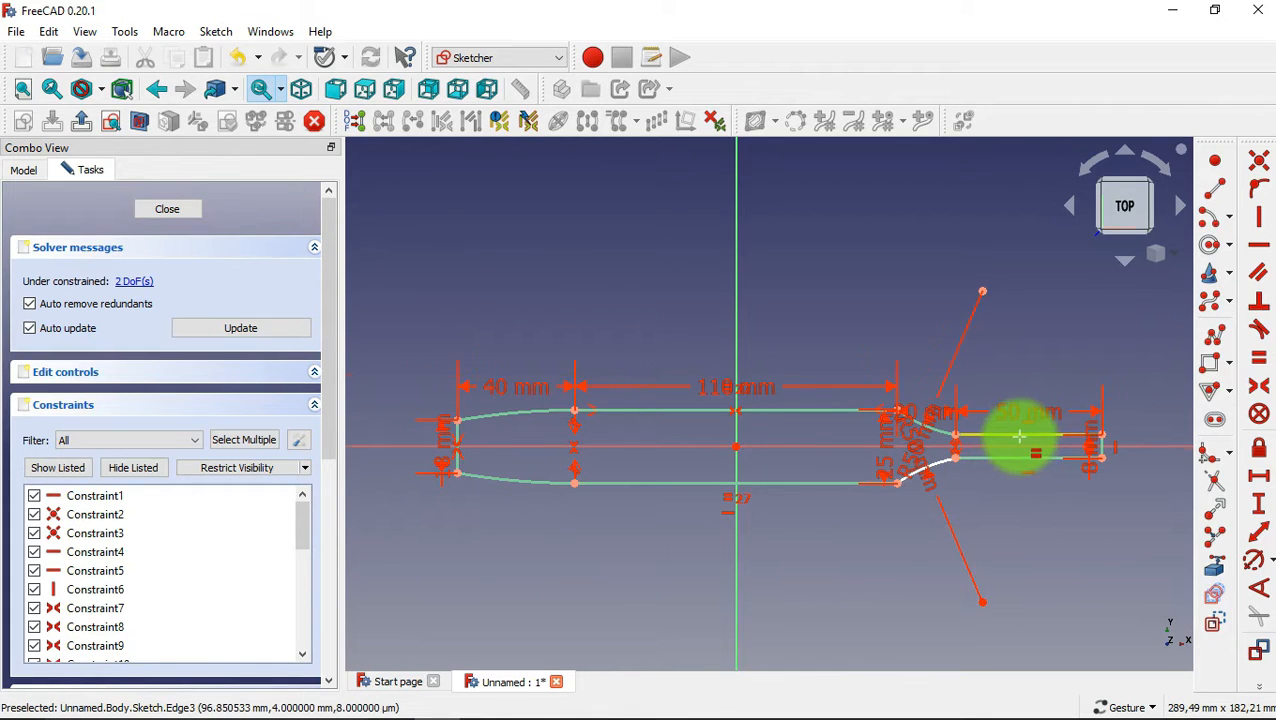
{"action": "scroll", "coordinate": [1020, 441], "scroll_direction": "up", "scroll_amount": 3}
{"action": "left_click", "coordinate": [858, 429]}
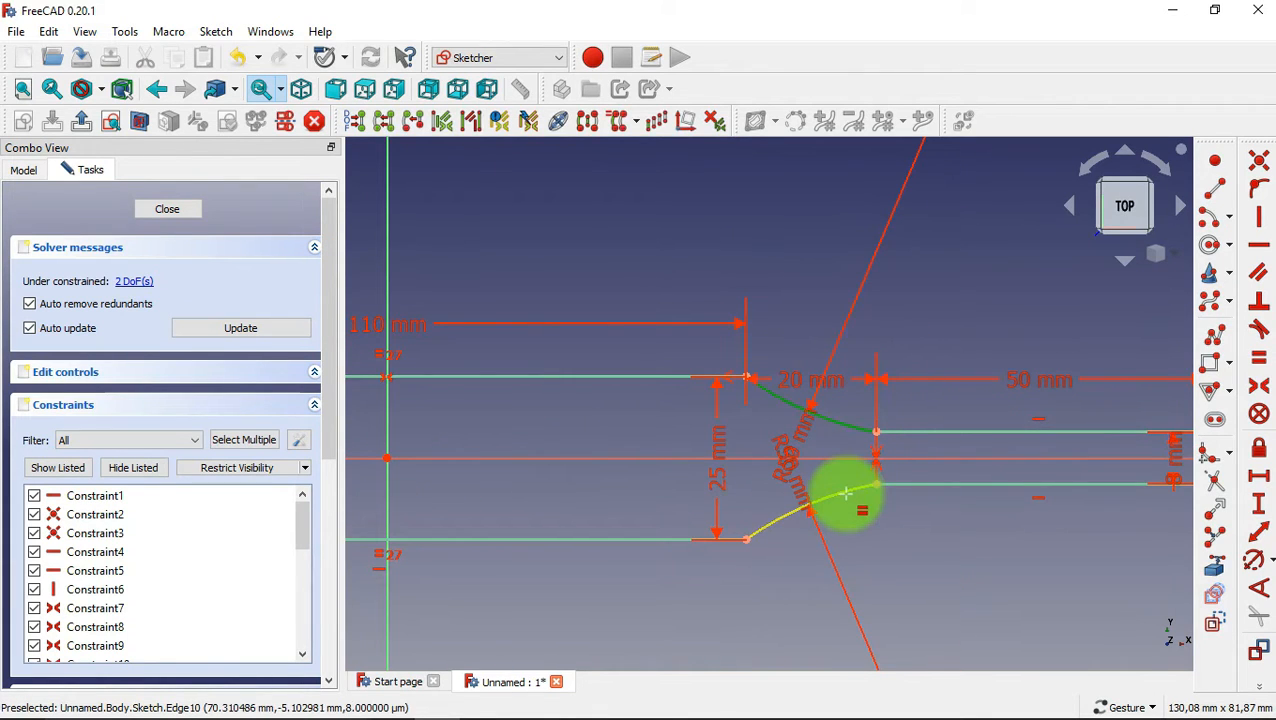
{"action": "left_click", "coordinate": [845, 492]}
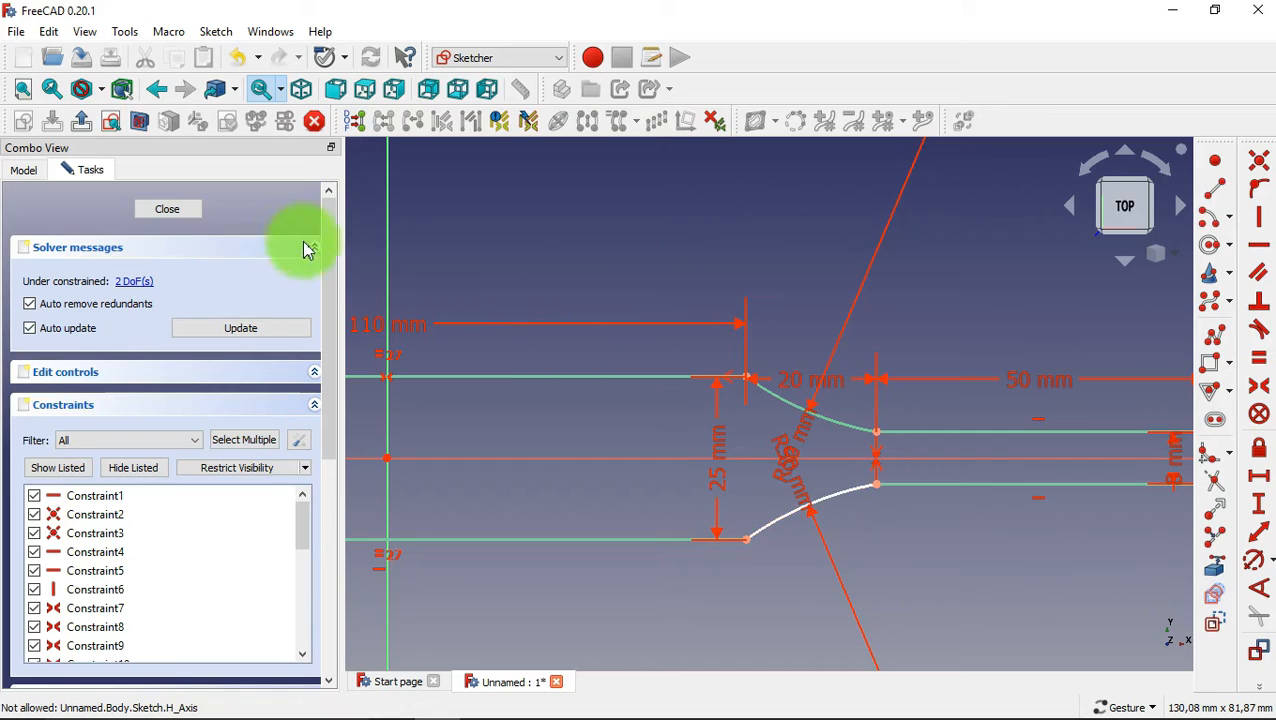
Close the finished profile sketch and pad it to a length of 5 mm
{"action": "left_click", "coordinate": [168, 210]}
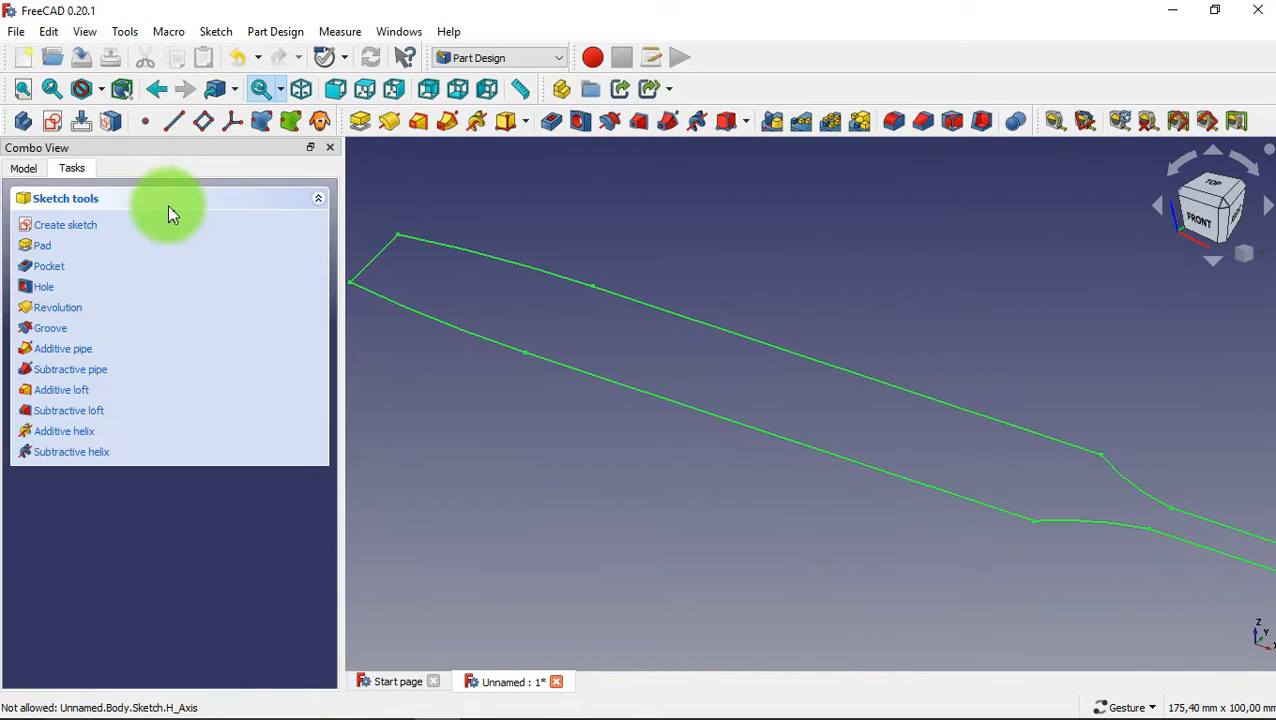
{"action": "left_click", "coordinate": [360, 121]}
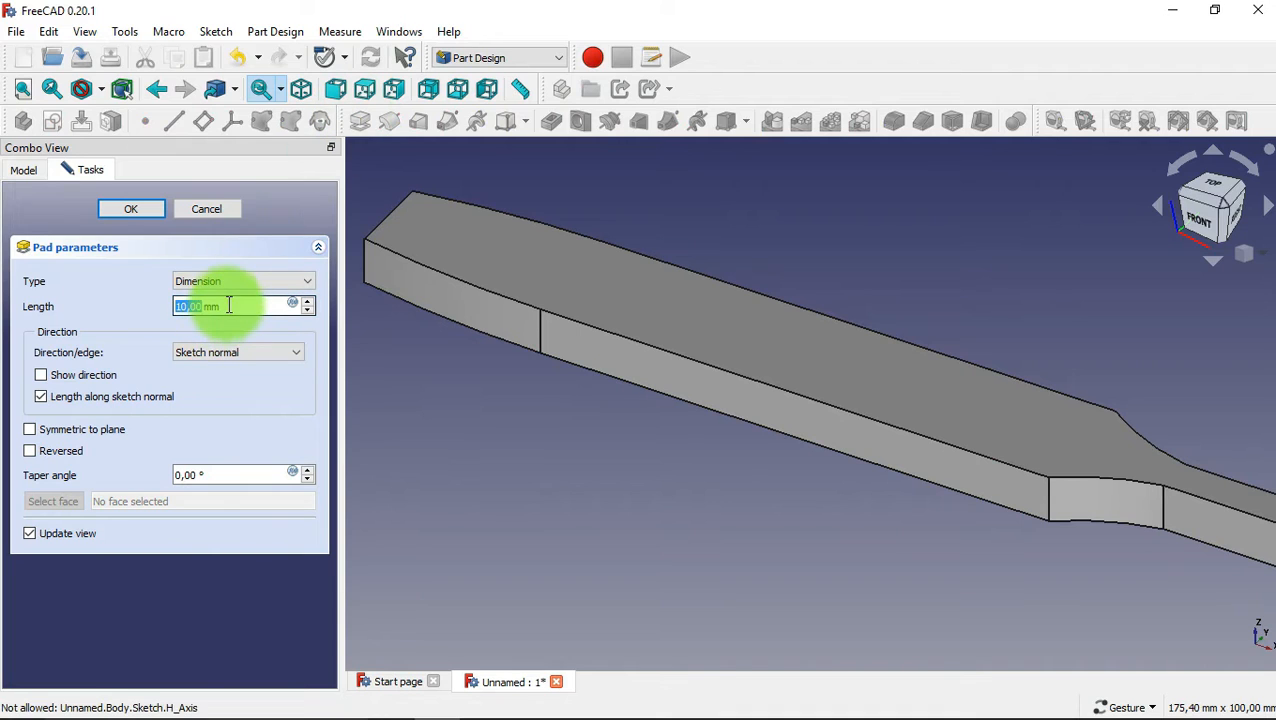
{"action": "left_click_drag", "start_coordinate": [228, 306], "coordinate": [166, 306]}
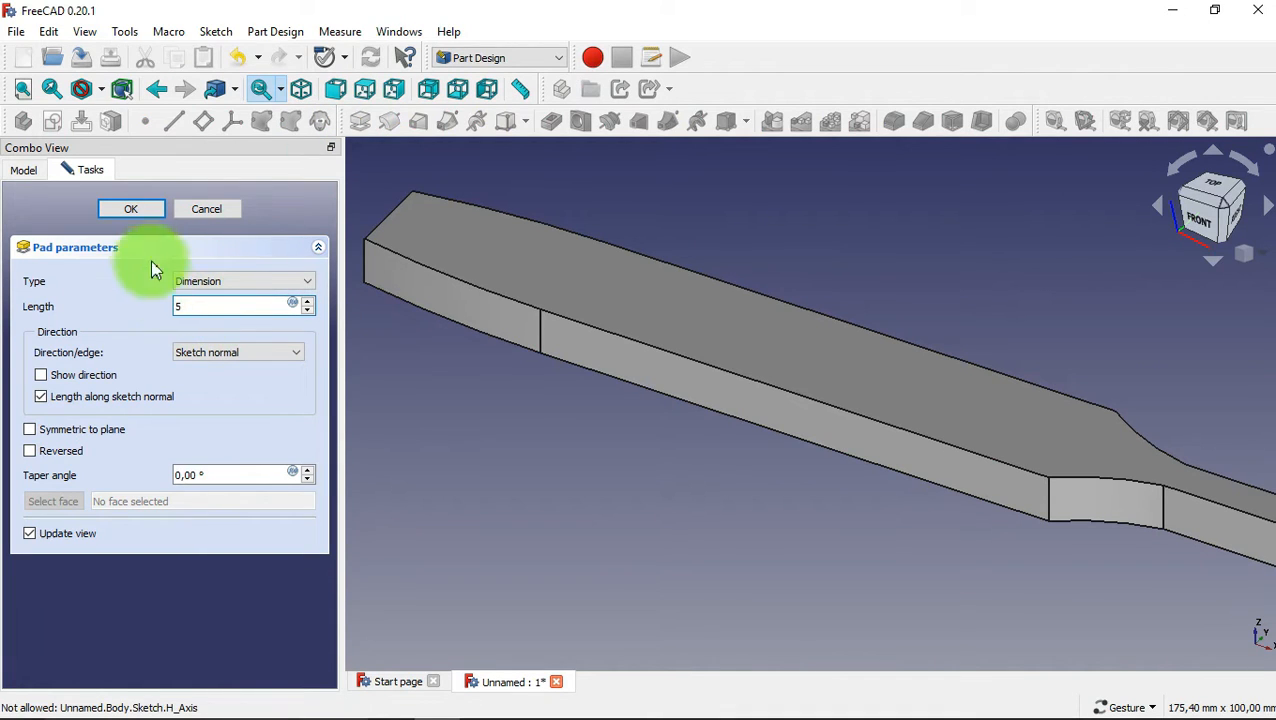
{"action": "left_click", "coordinate": [142, 208]}
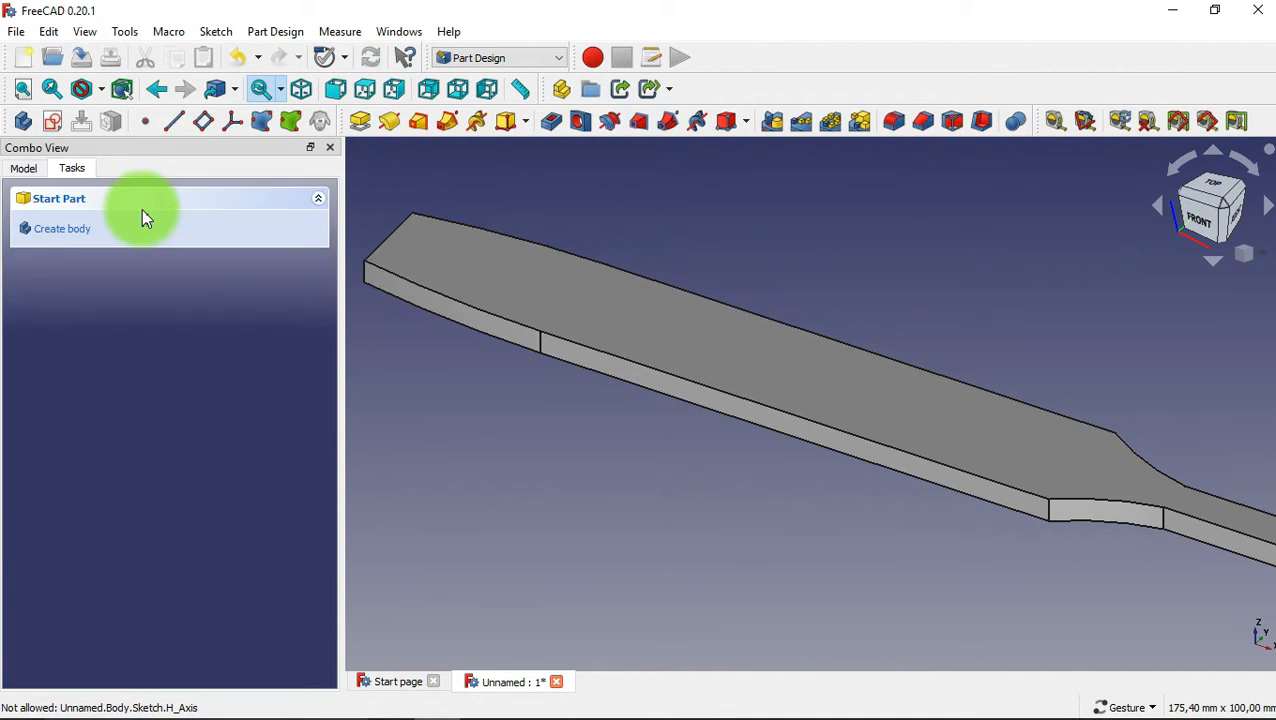
Create a new sketch on the XZ plane
{"action": "left_click", "coordinate": [60, 122]}
{"action": "scroll", "coordinate": [408, 341], "scroll_direction": "down", "scroll_amount": 5}
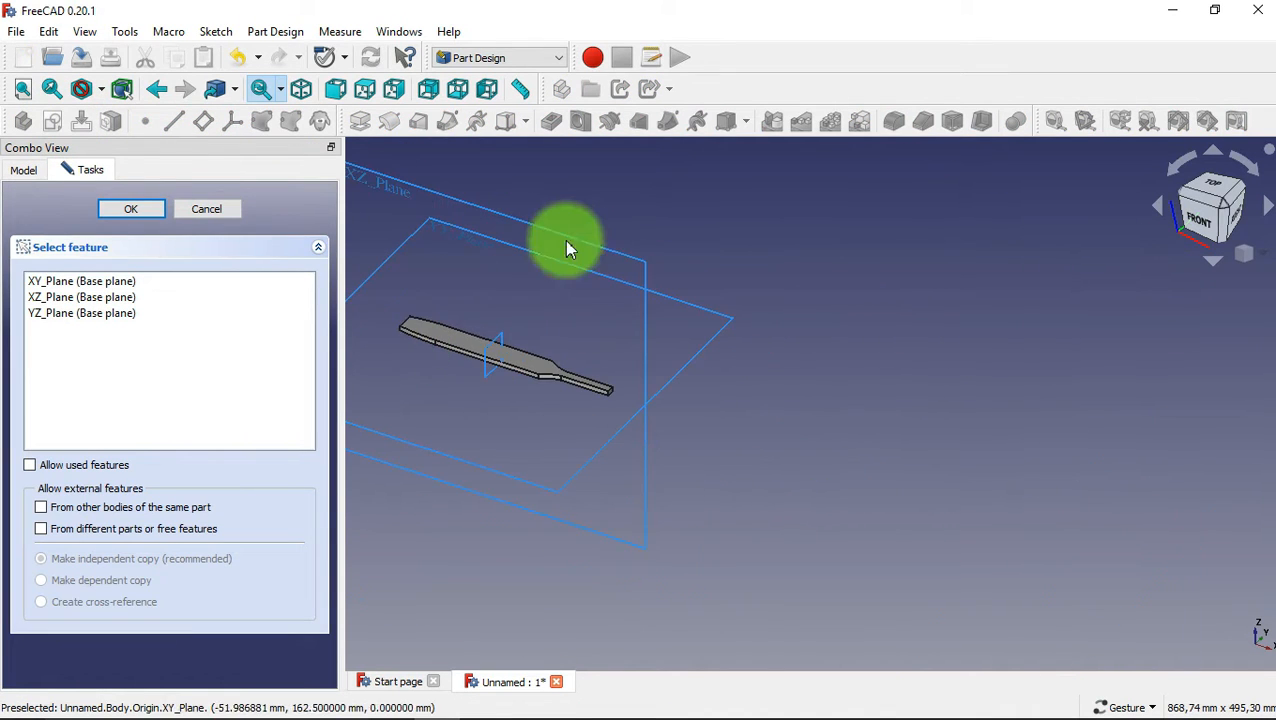
{"action": "left_click", "coordinate": [595, 240]}
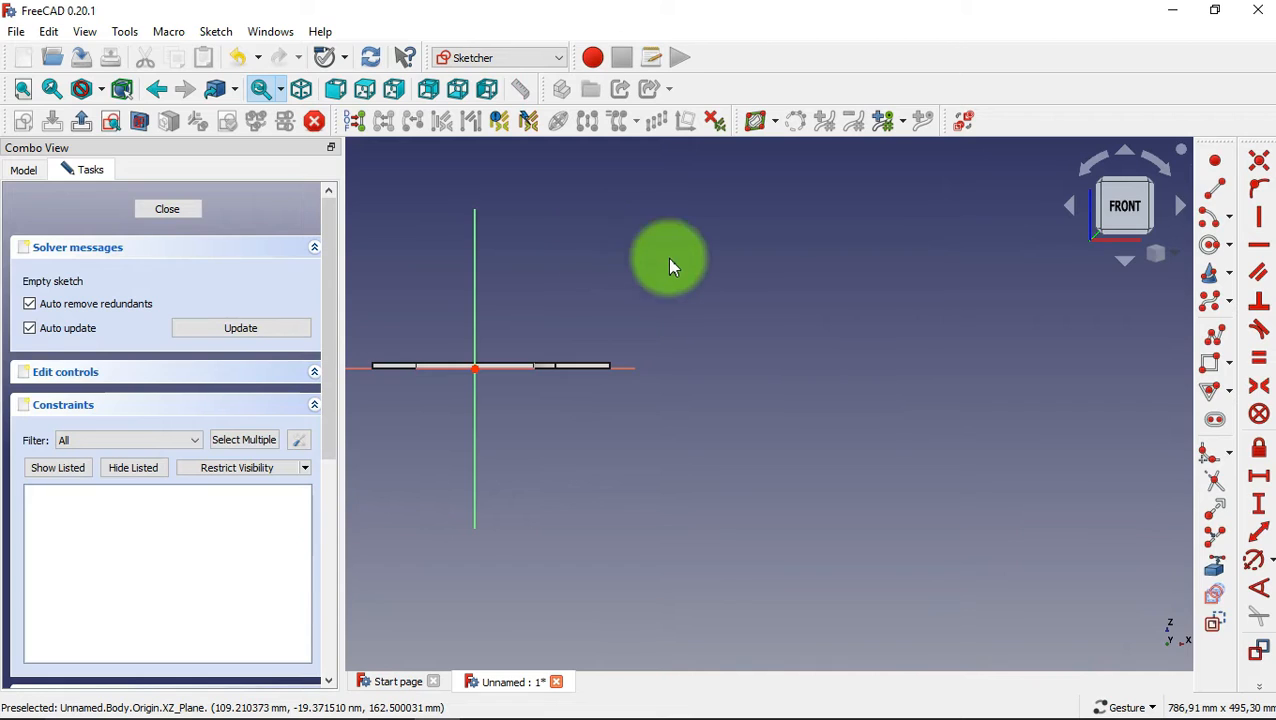
Project the upper and lower edges of the pad's tapered end section into the sketch as external geometry
{"action": "scroll", "coordinate": [769, 293], "scroll_direction": "down", "scroll_amount": 3}
{"action": "scroll", "coordinate": [504, 347], "scroll_direction": "up", "scroll_amount": 10}
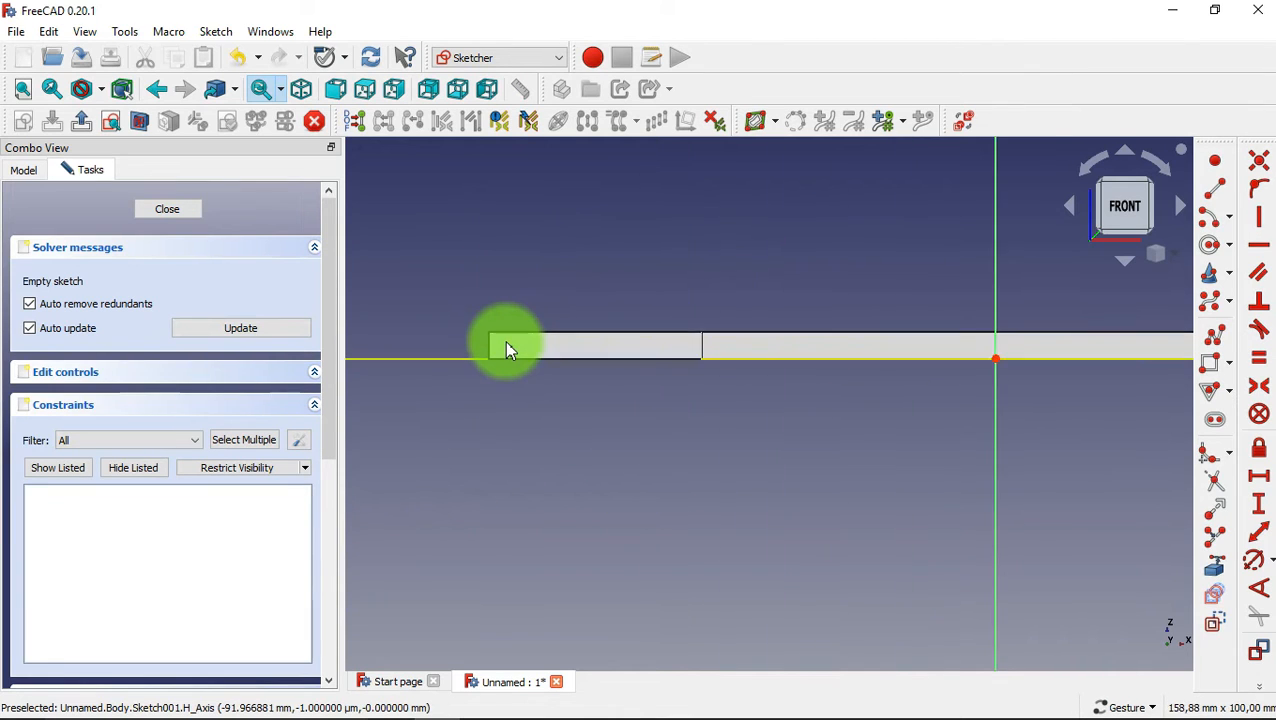
{"action": "scroll", "coordinate": [505, 345], "scroll_direction": "up", "scroll_amount": 3}
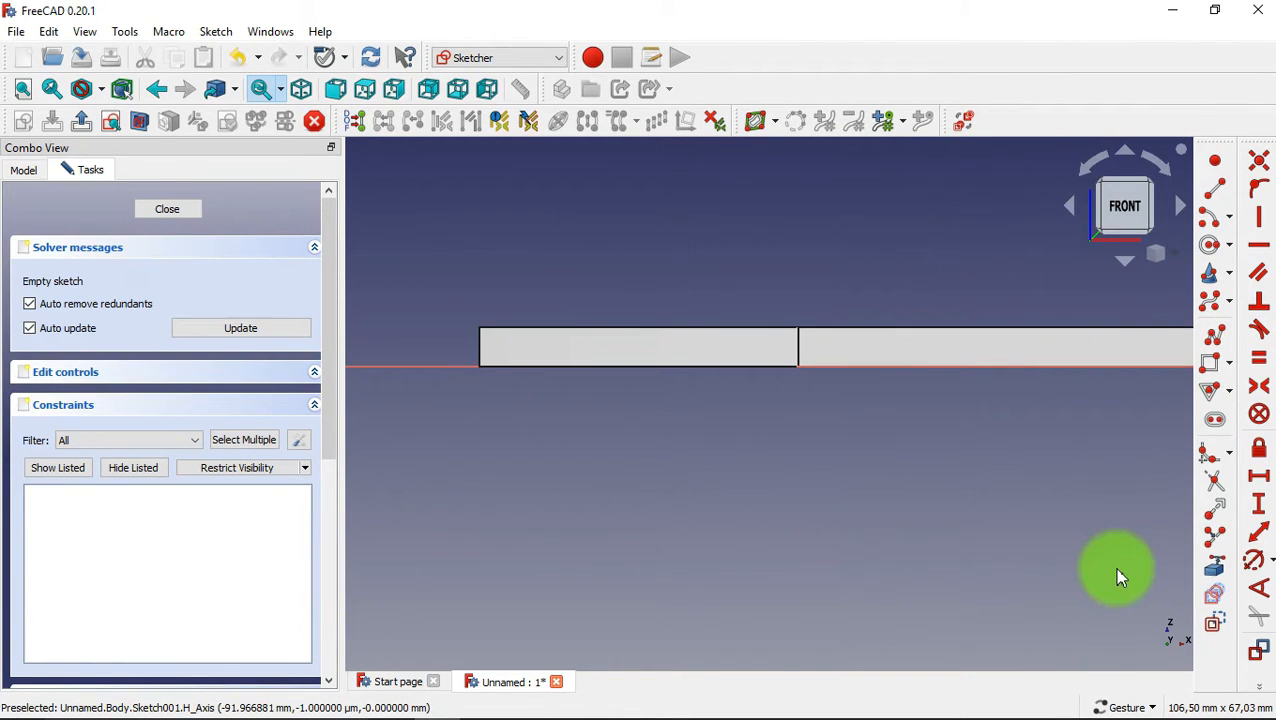
{"action": "left_click", "coordinate": [1214, 566]}
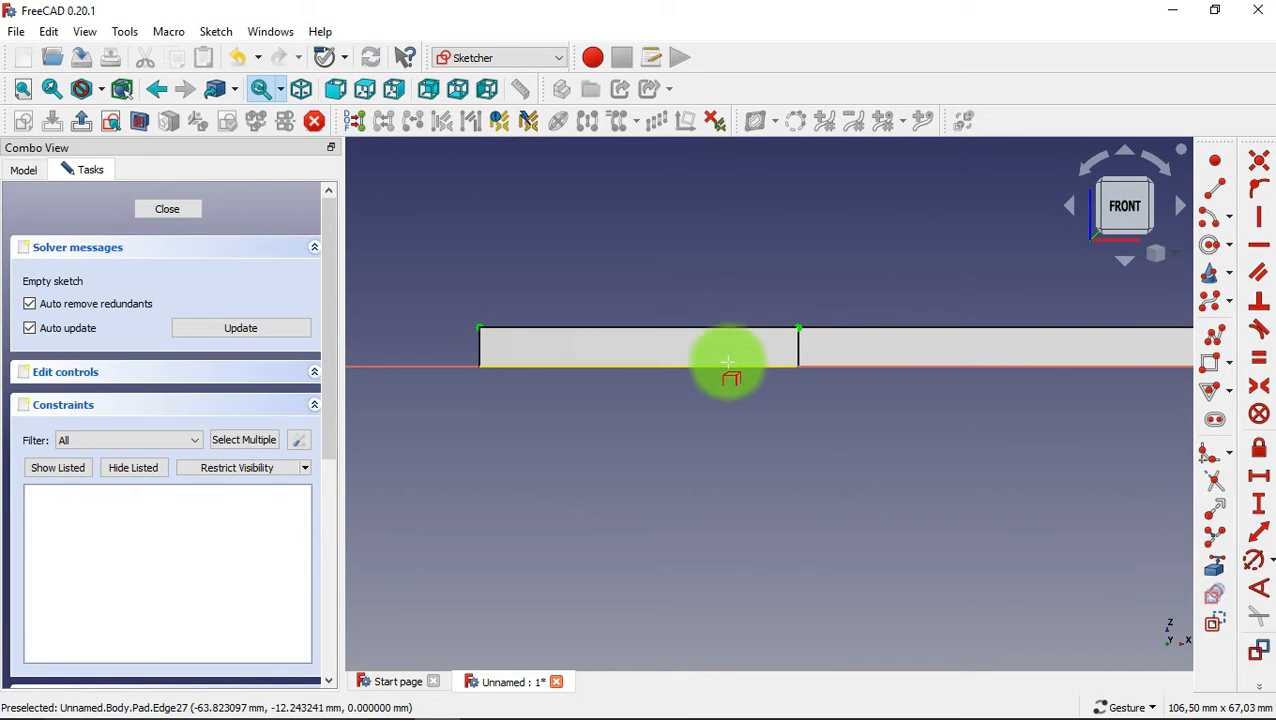
{"action": "left_click", "coordinate": [731, 366]}
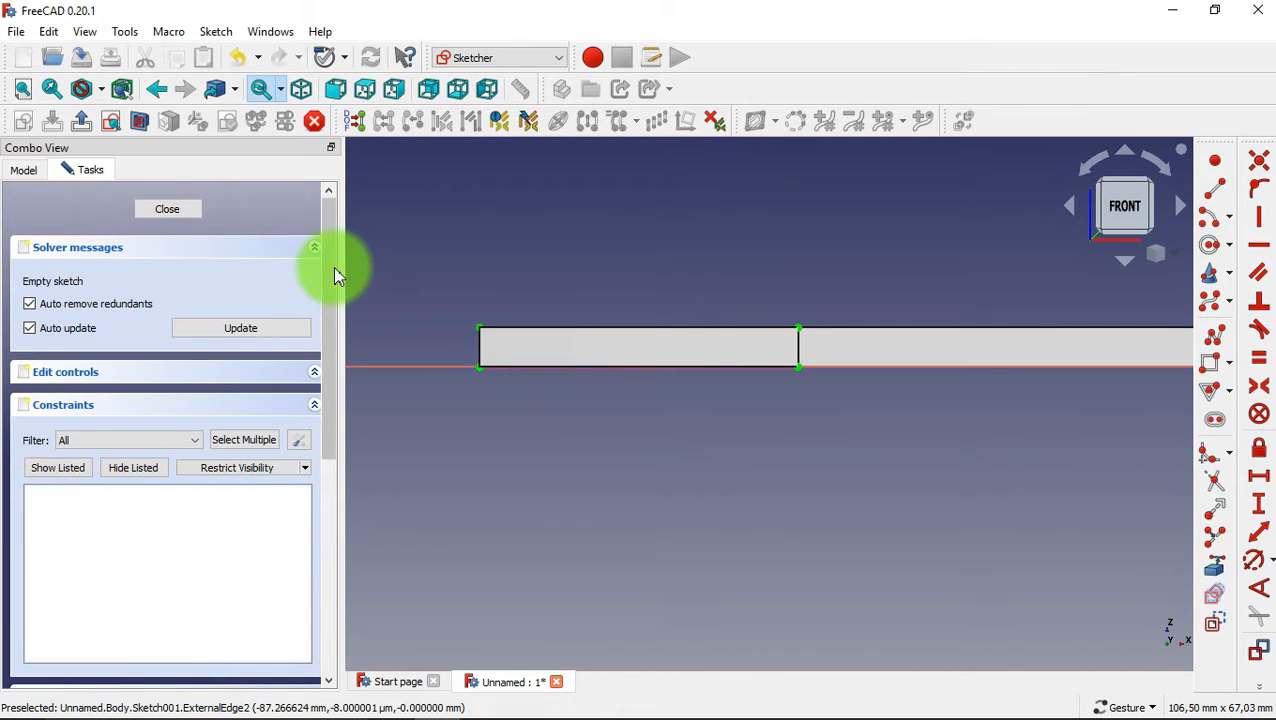
Hide the Pad so that only the projected edges remain in the sketch view
{"action": "left_click", "coordinate": [23, 170]}
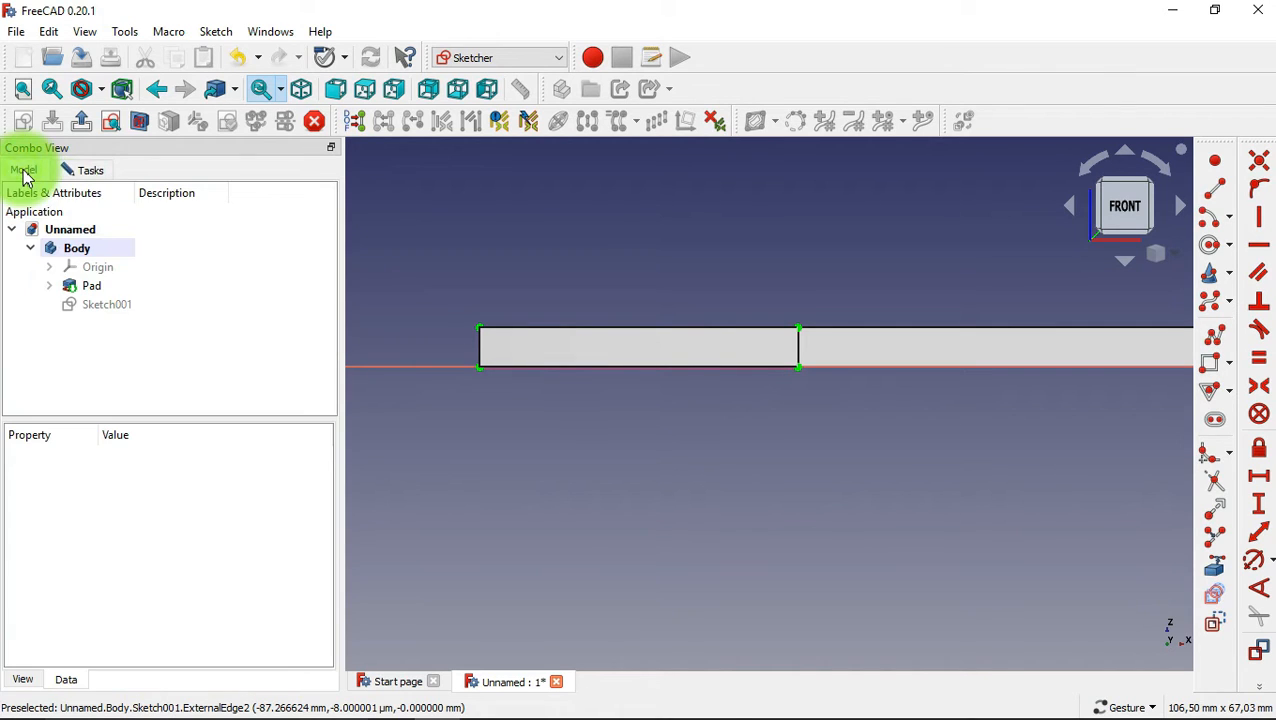
{"action": "left_click", "coordinate": [182, 292]}
{"action": "right_click", "coordinate": [196, 286]}
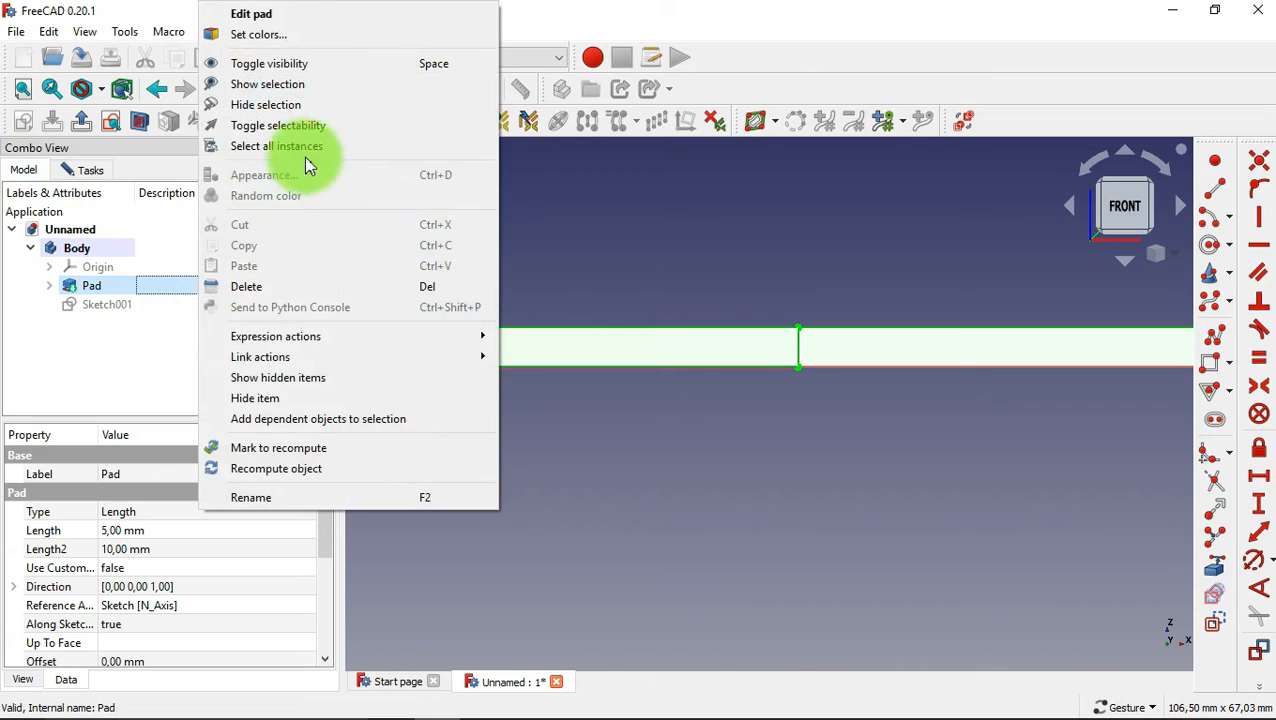
{"action": "left_click", "coordinate": [353, 108]}
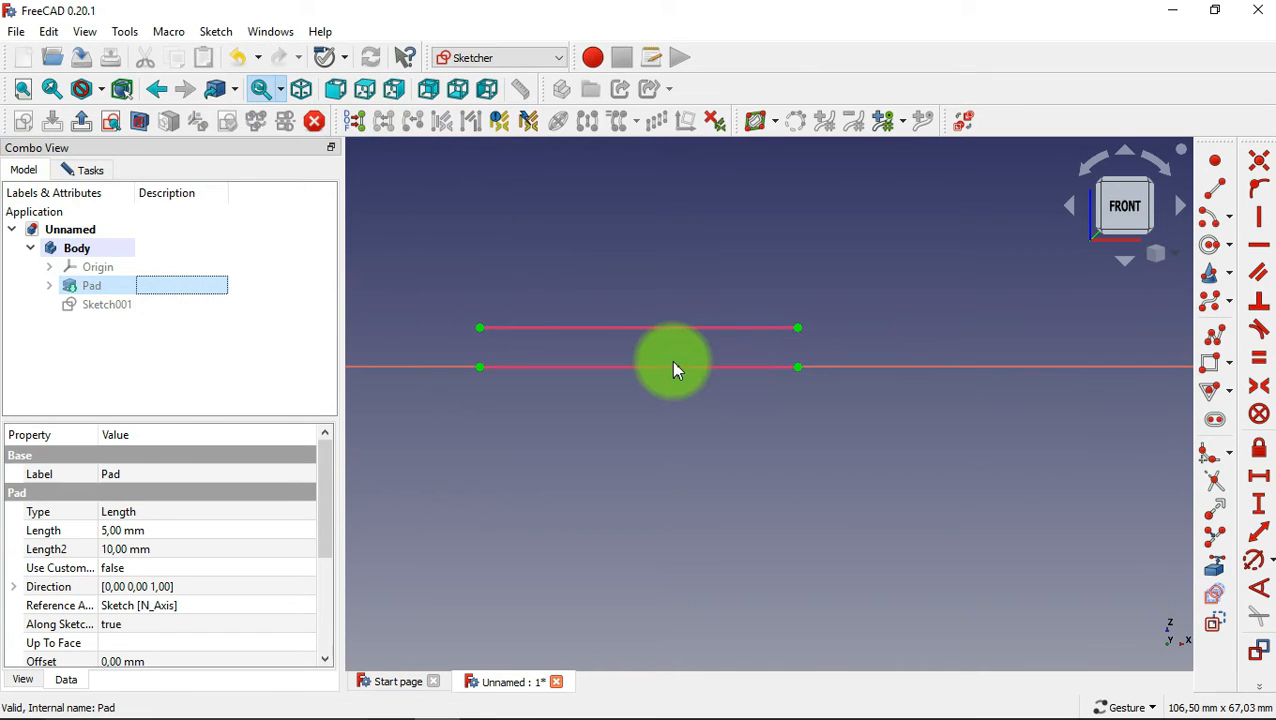
Draw two triangles pointing at each other, centred on the upper and lower projected lines, with sides of about 3.6 mm and 2.5 mm
{"action": "left_click", "coordinate": [1205, 390]}
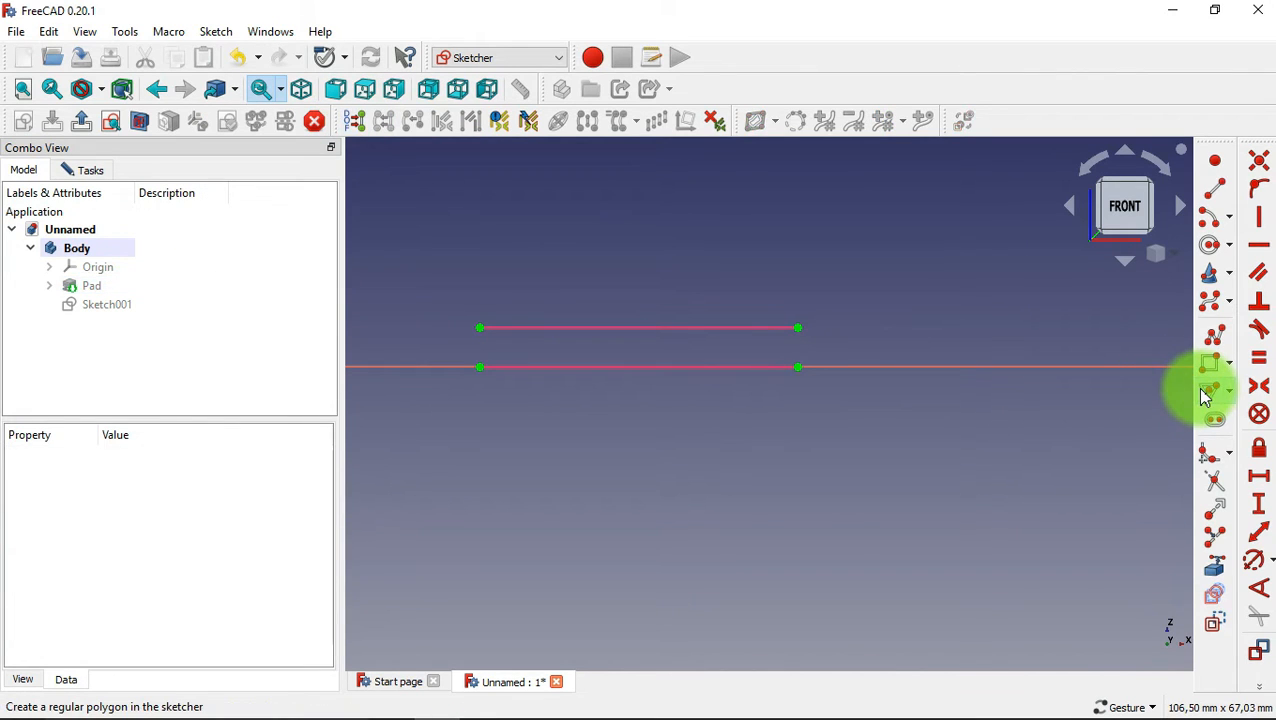
{"action": "left_click", "coordinate": [1230, 392]}
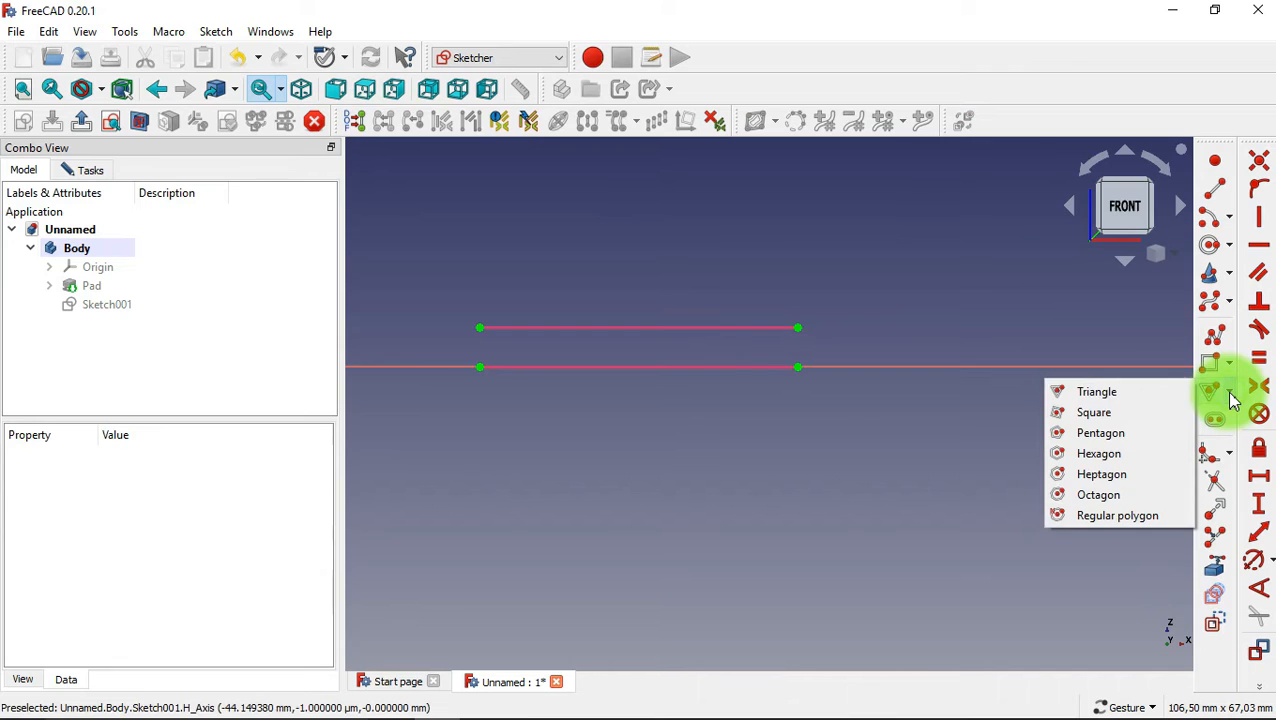
{"action": "left_click", "coordinate": [1132, 392]}
{"action": "scroll", "coordinate": [537, 292], "scroll_direction": "up", "scroll_amount": 3}
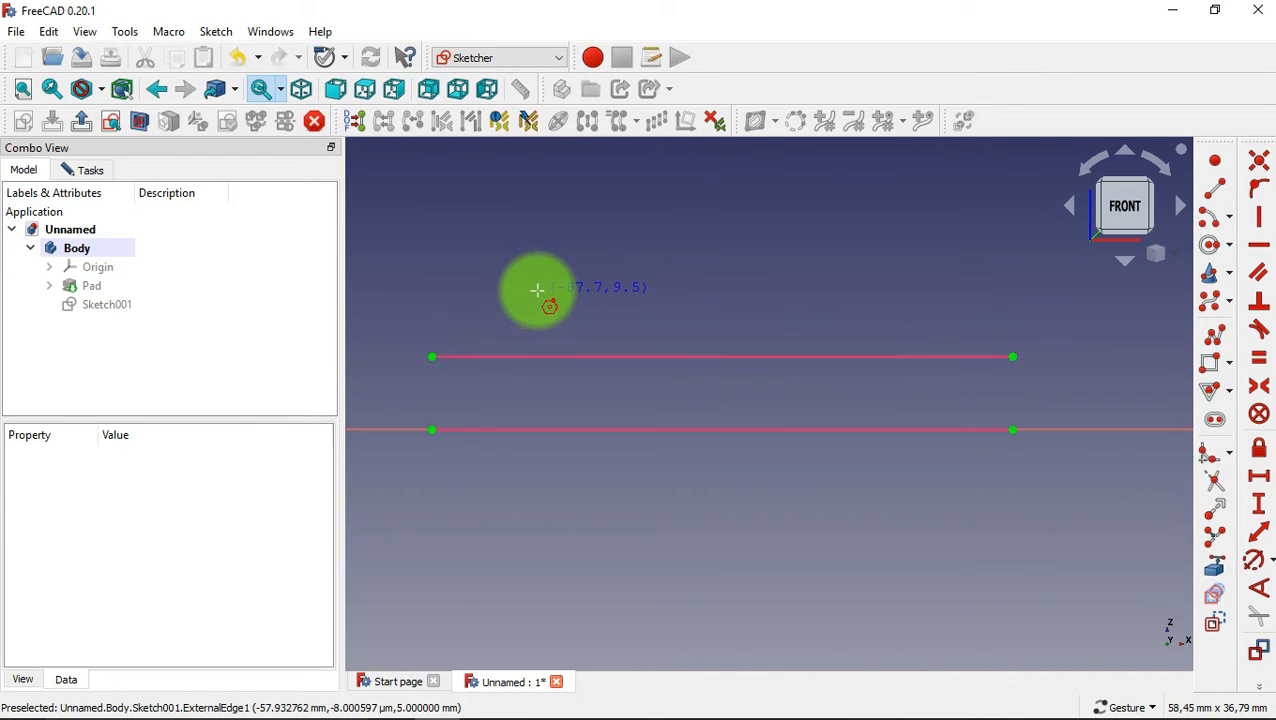
{"action": "left_click", "coordinate": [549, 355]}
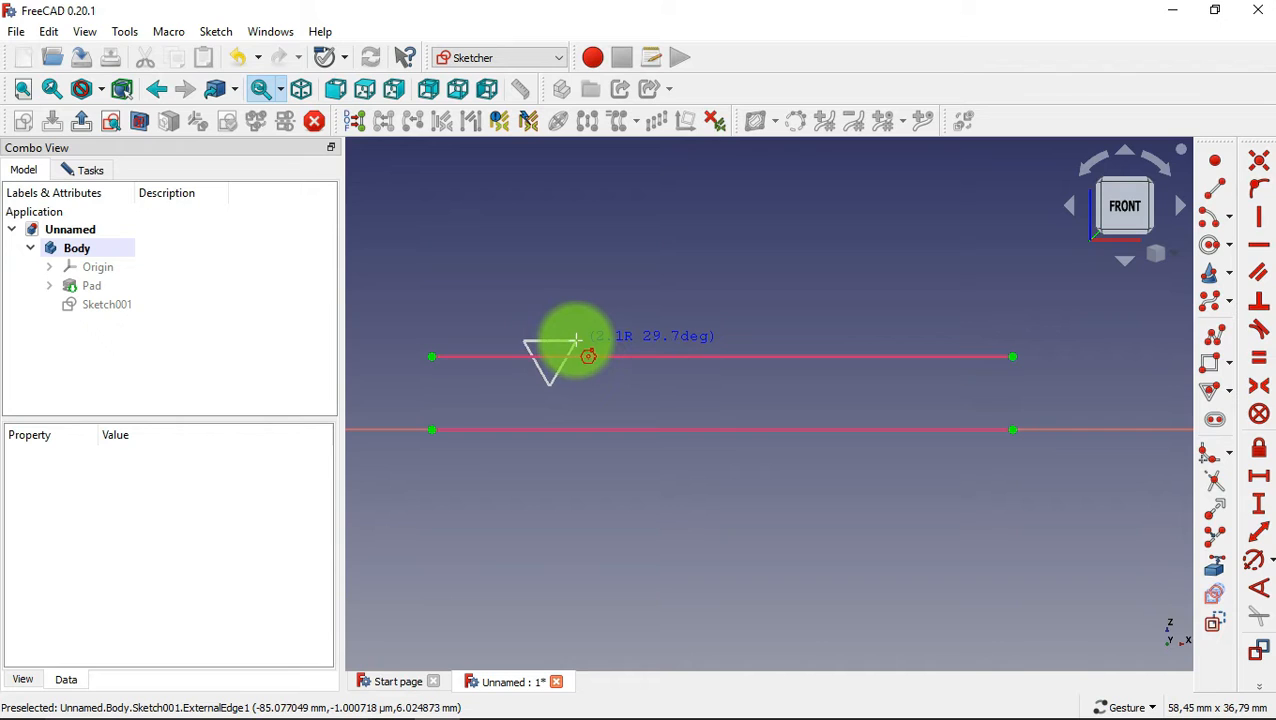
{"action": "left_click", "coordinate": [575, 340]}
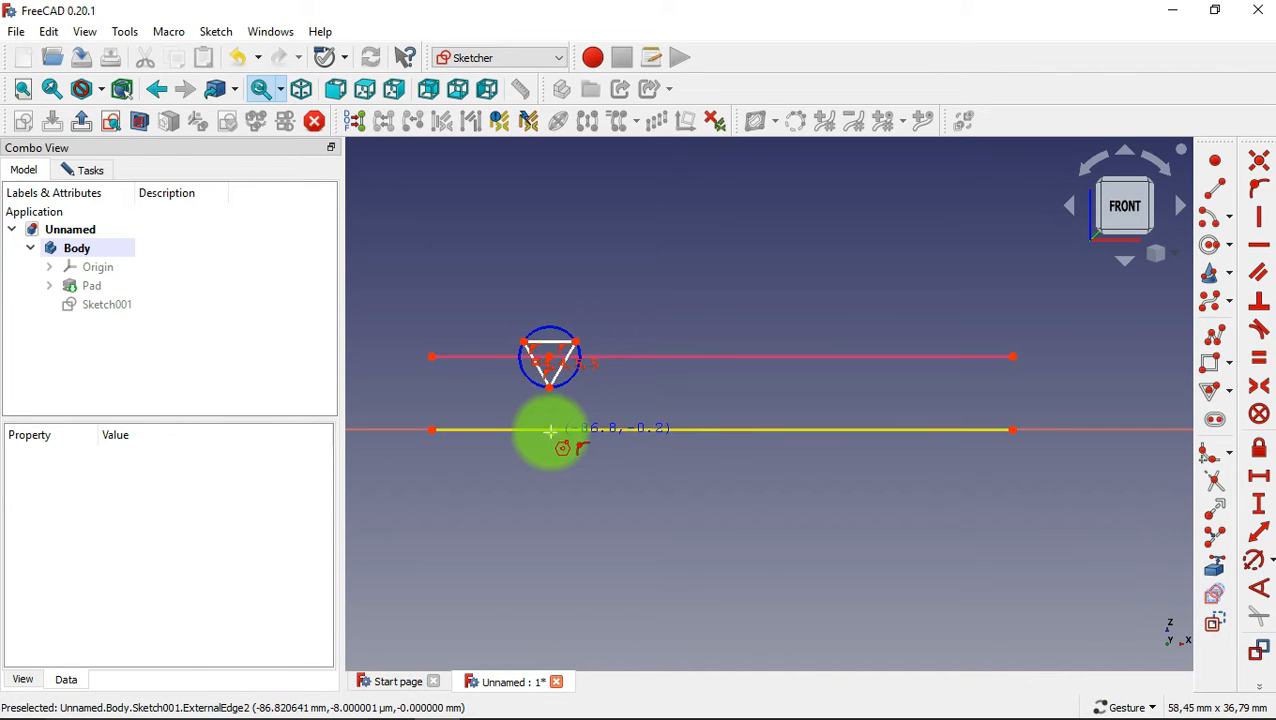
{"action": "left_click", "coordinate": [550, 430]}
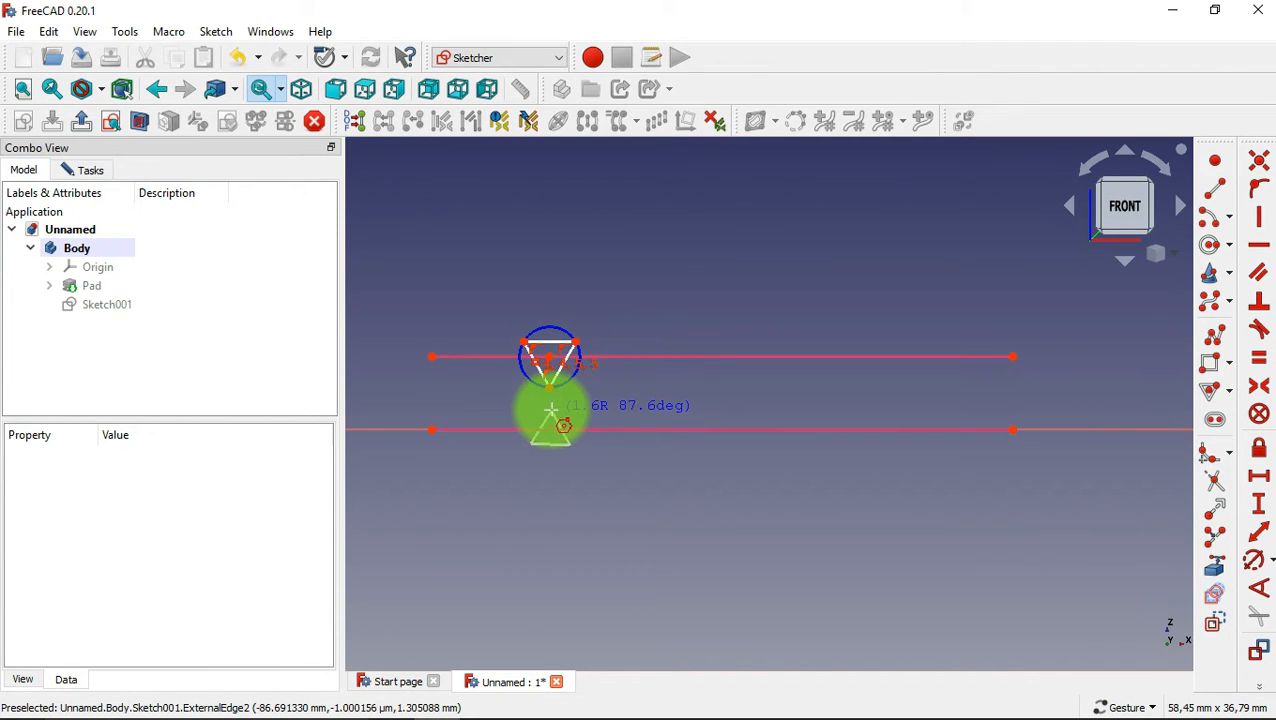
{"action": "left_click", "coordinate": [551, 409]}
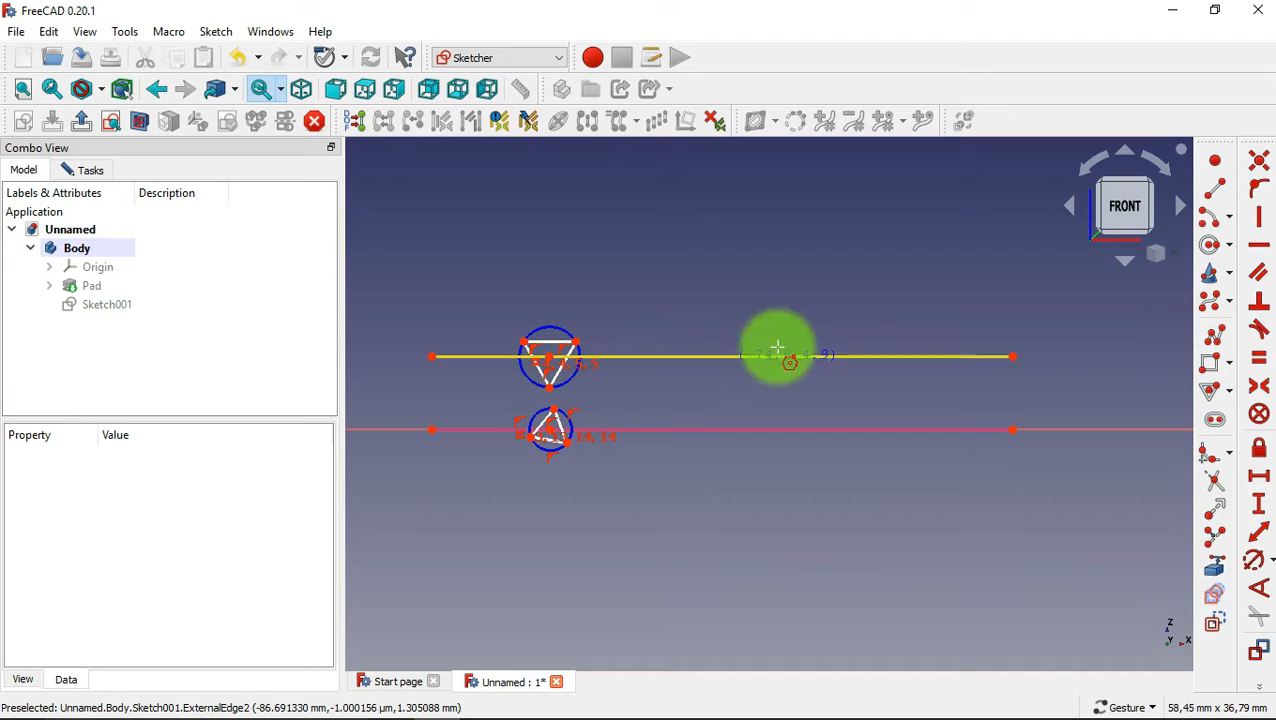
Constrain the lower triangle's bottom side and the upper triangle's top side to be horizontal
{"action": "left_click", "coordinate": [1260, 245]}
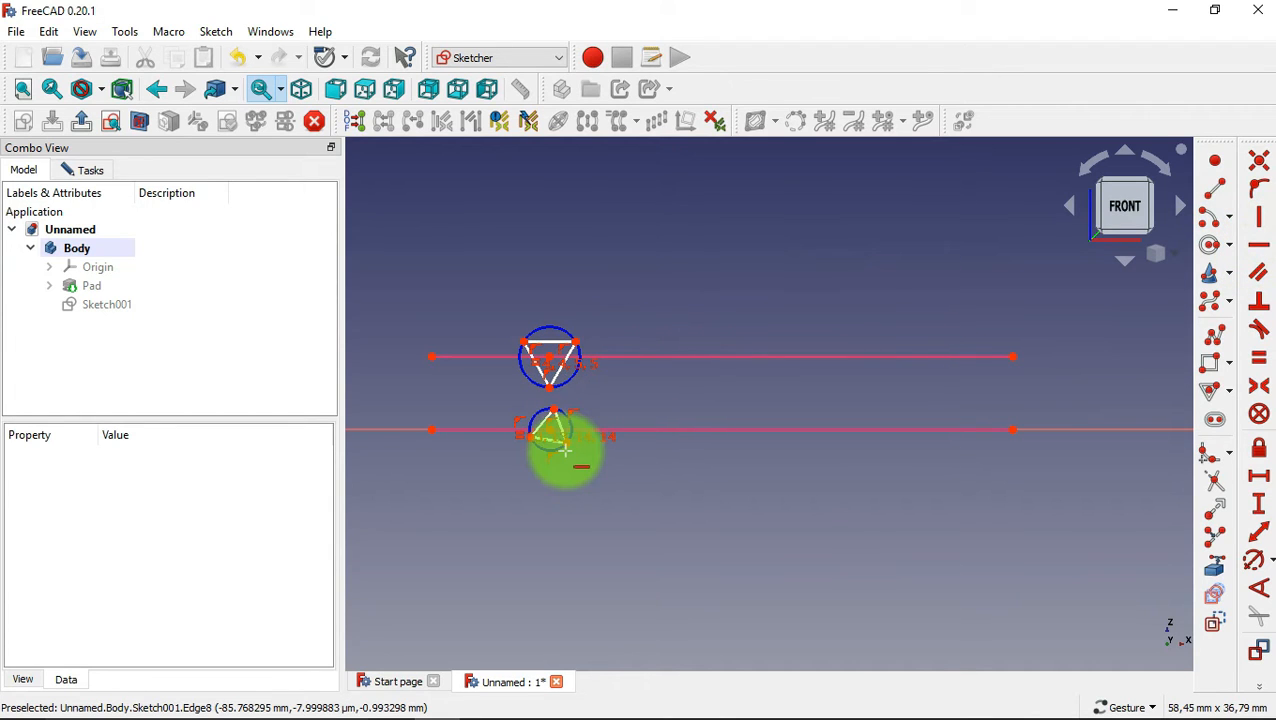
{"action": "scroll", "coordinate": [557, 453], "scroll_direction": "up", "scroll_amount": 2}
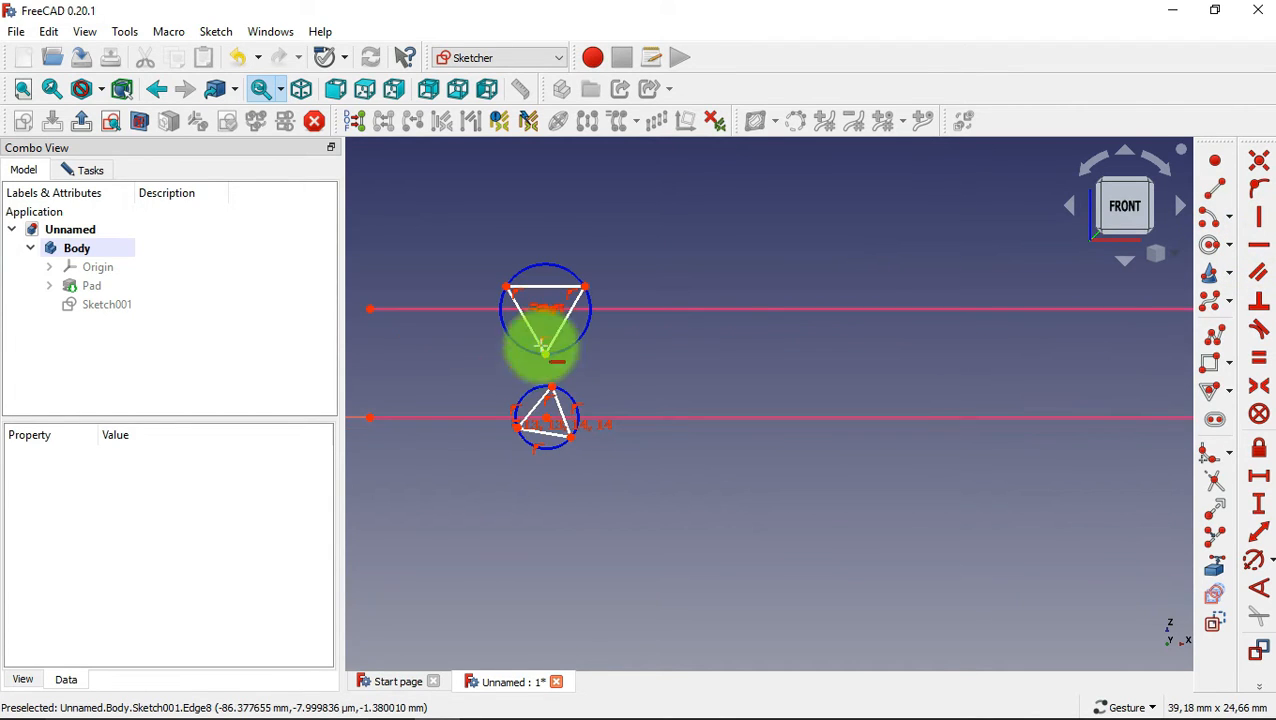
{"action": "left_click", "coordinate": [555, 295]}
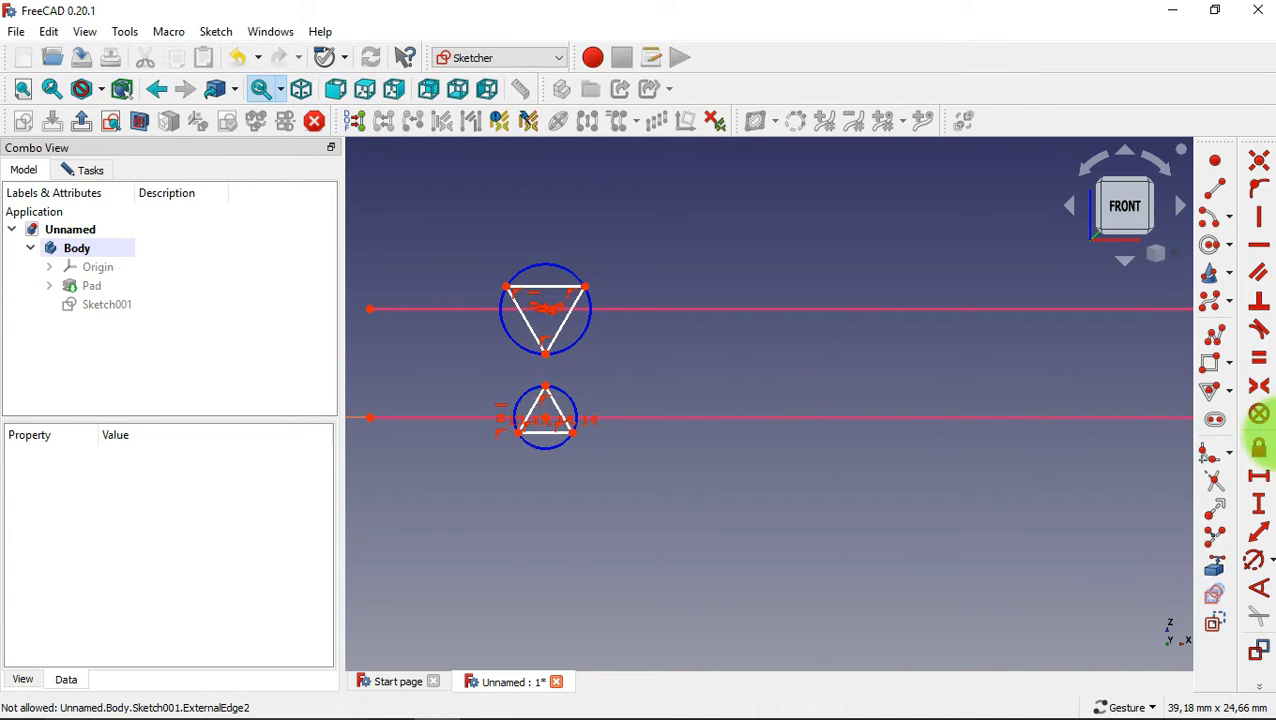
Dimension the upper triangle's top side to 2 mm and place its centre 5 mm horizontally from the projected line's left end
{"action": "left_click", "coordinate": [1260, 477]}
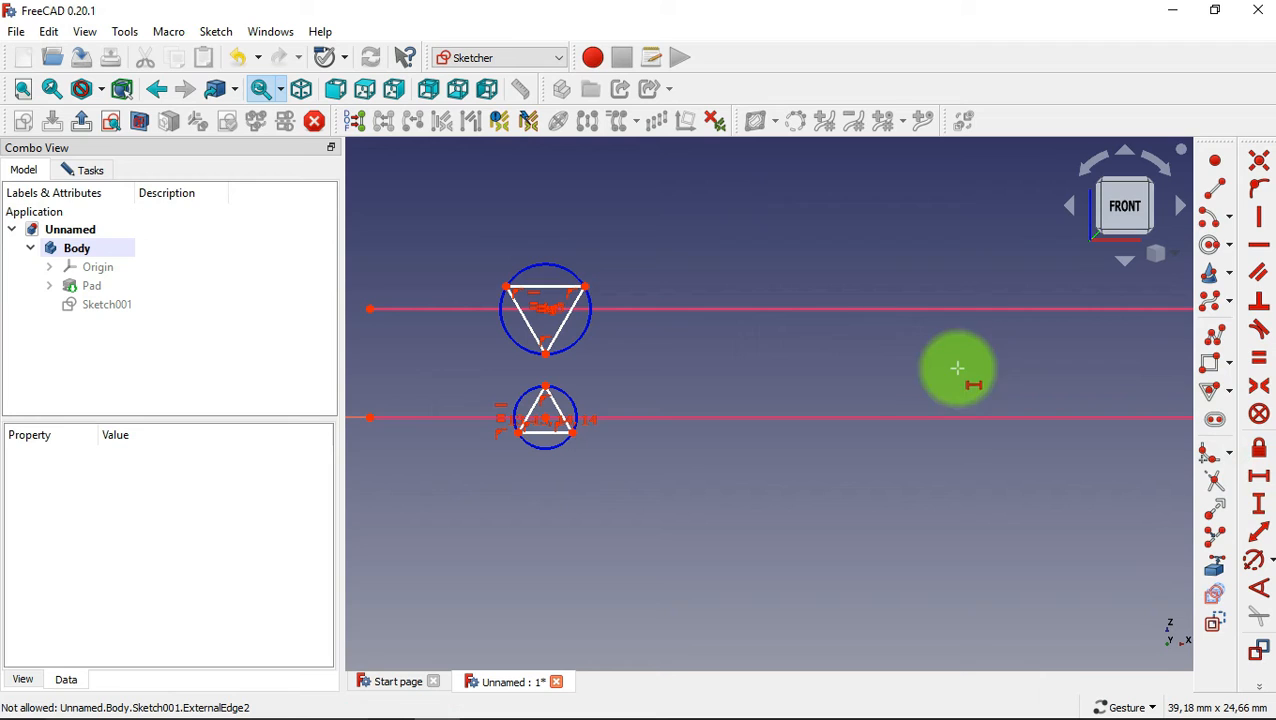
{"action": "left_click", "coordinate": [550, 290]}
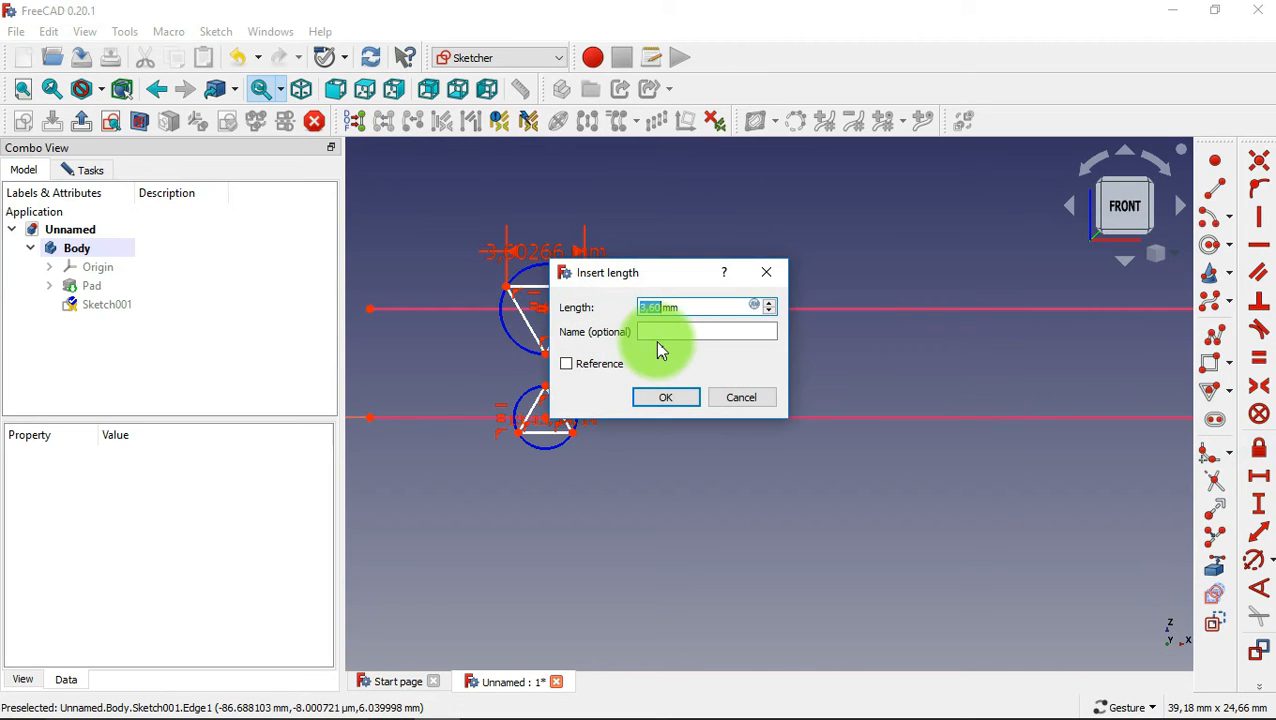
{"action": "type", "text": "2"}
{"action": "key", "text": "Return"}
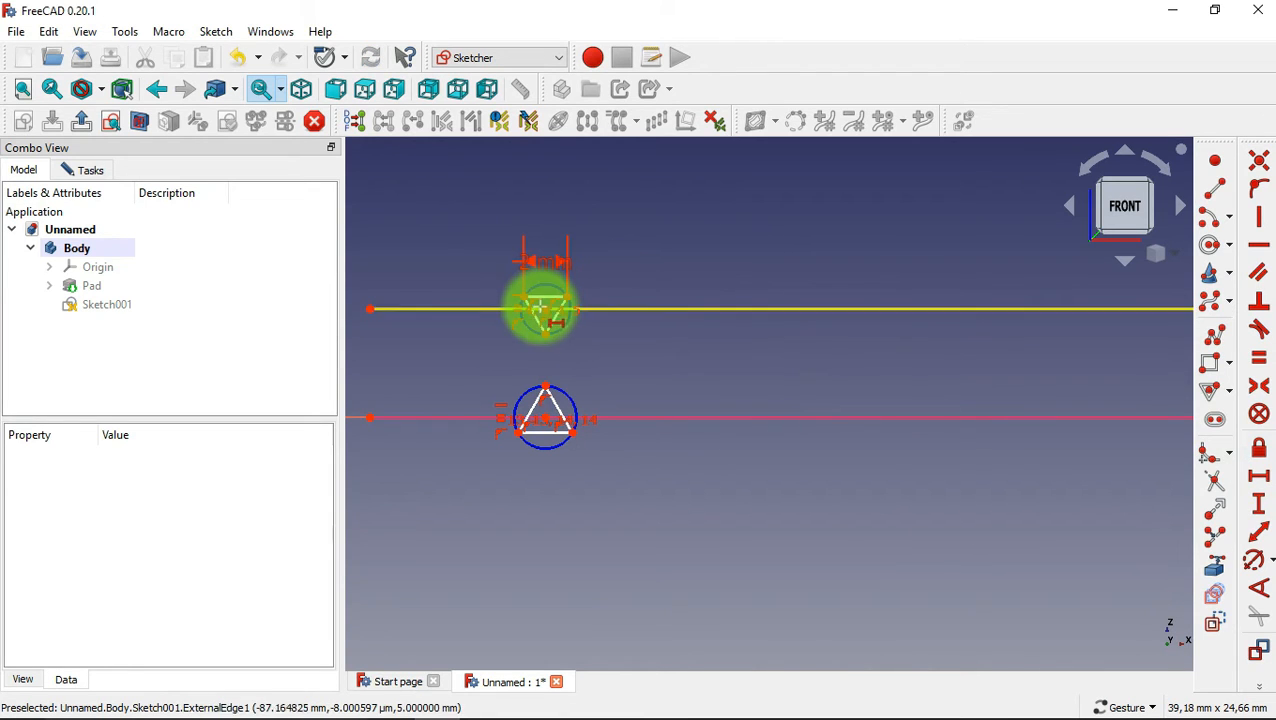
{"action": "left_click", "coordinate": [545, 317]}
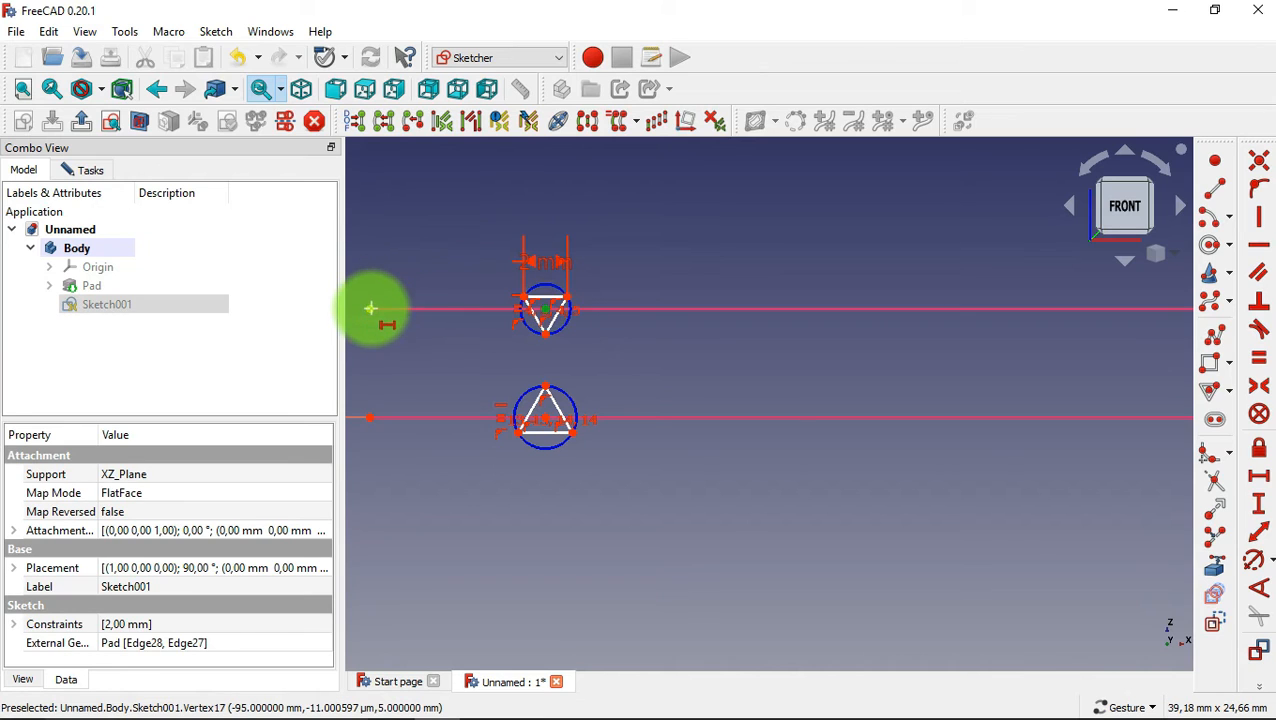
{"action": "left_click", "coordinate": [370, 308]}
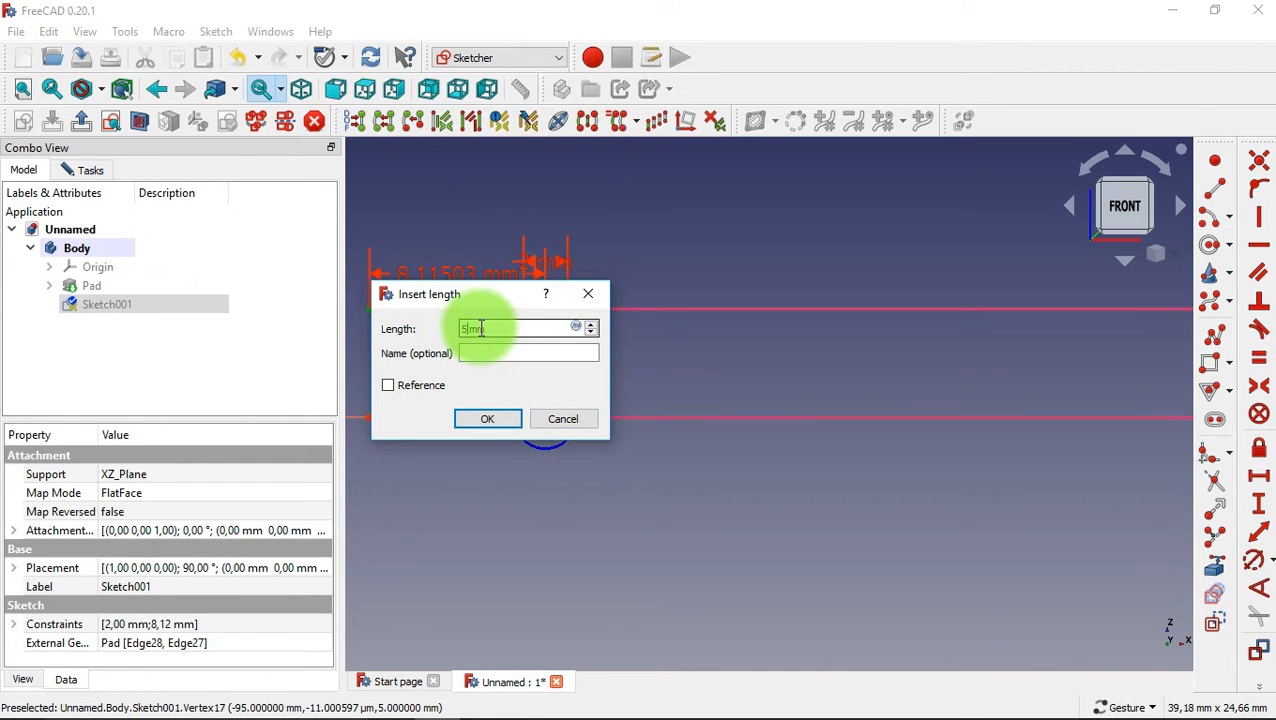
{"action": "left_click", "coordinate": [487, 419]}
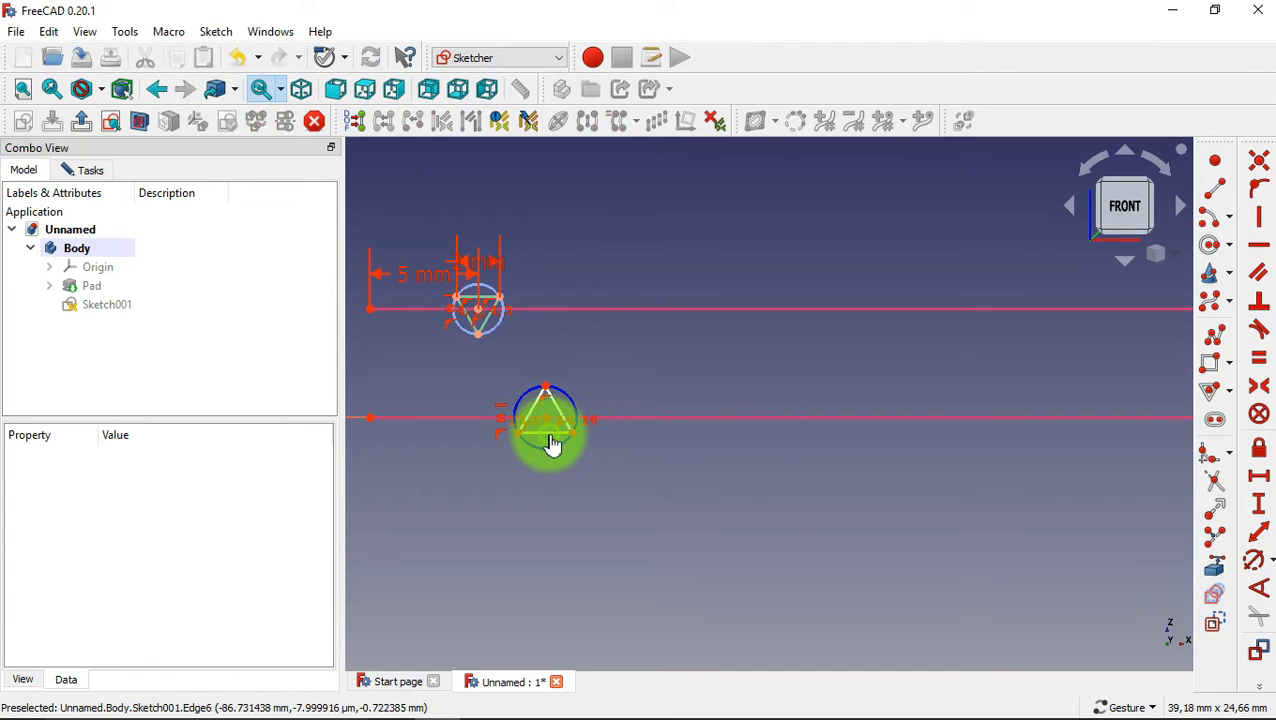
Dimension the lower triangle's bottom side to 2 mm and its centre 5 mm horizontally from the projected line's left end, finishing the sketch
{"action": "left_click", "coordinate": [552, 444]}
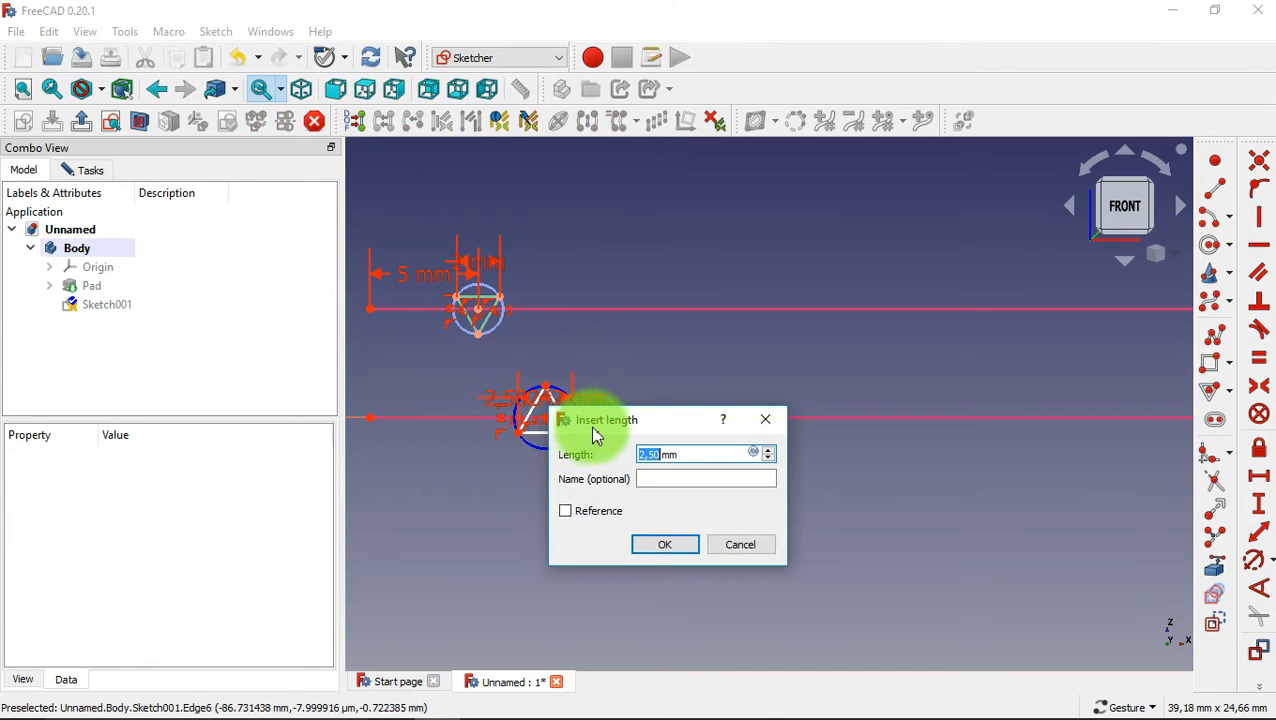
{"action": "left_click", "coordinate": [646, 541]}
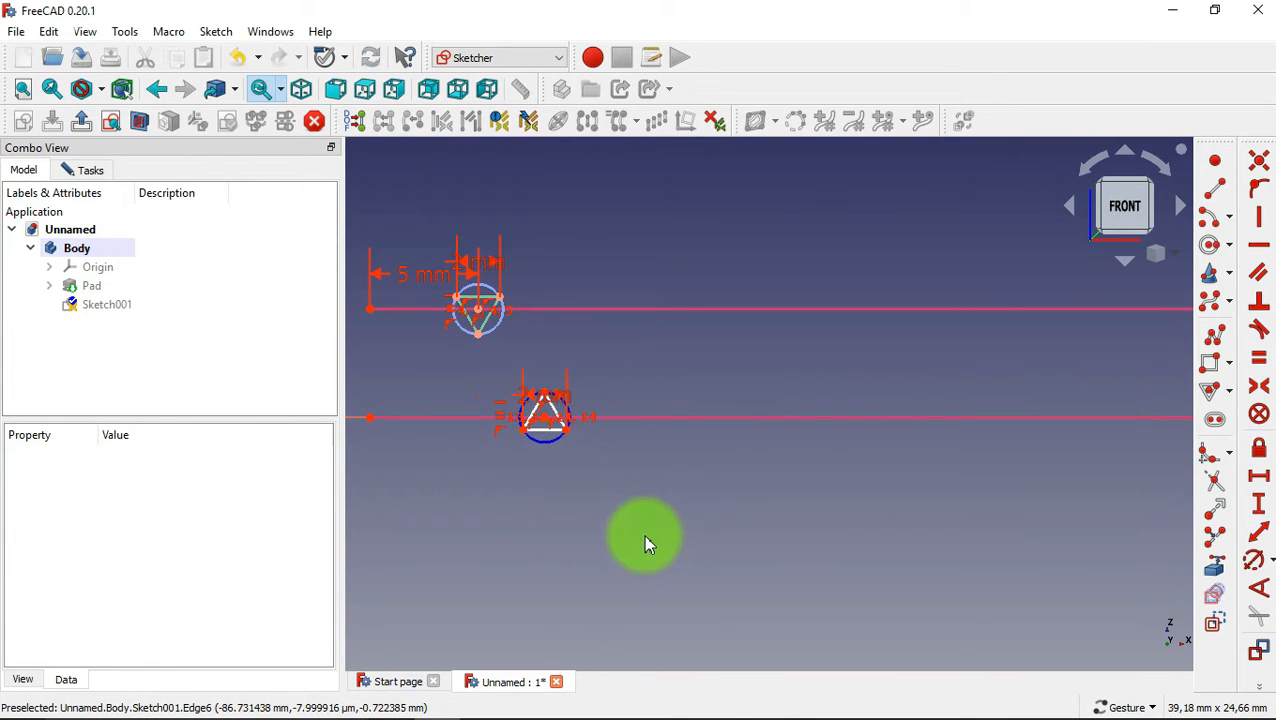
{"action": "left_click", "coordinate": [545, 418]}
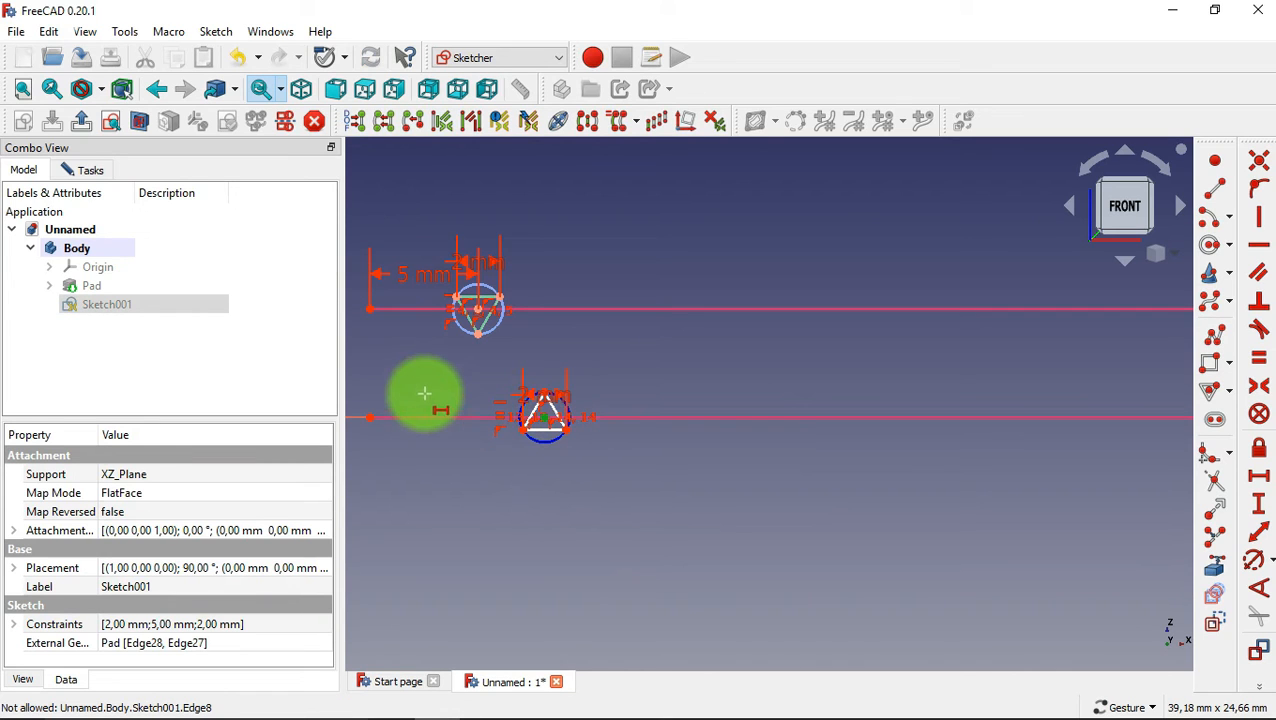
{"action": "left_click", "coordinate": [368, 416]}
{"action": "left_click", "coordinate": [490, 527]}
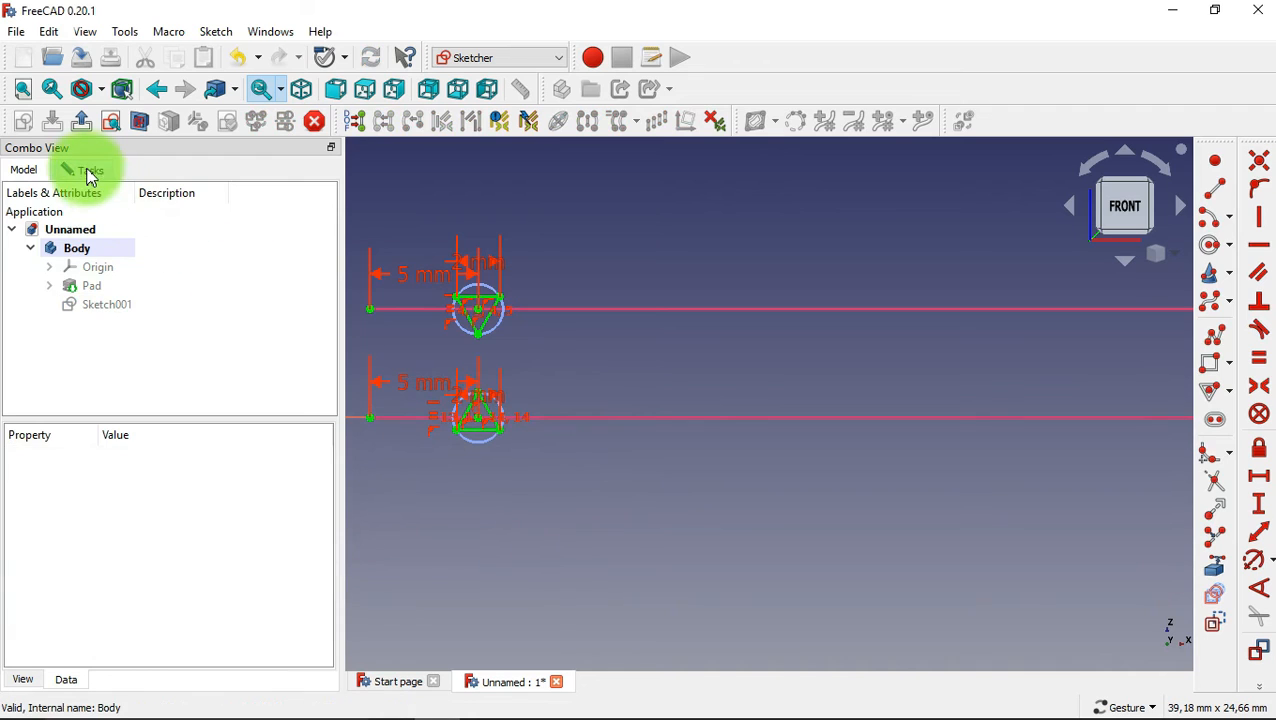
{"action": "left_click", "coordinate": [88, 172]}
{"action": "left_click", "coordinate": [155, 216]}
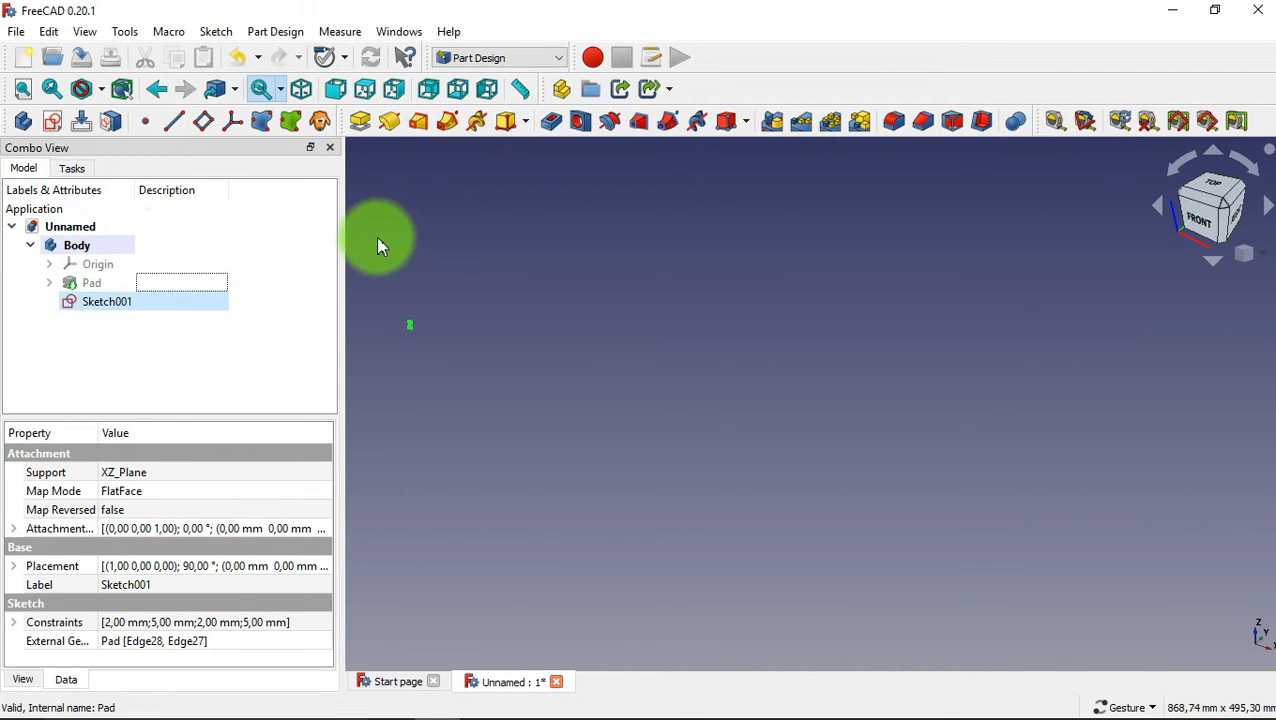
Create a pocket from the triangle sketch, symmetric to the sketch plane, with a length of 50 mm
{"action": "left_click", "coordinate": [551, 121]}
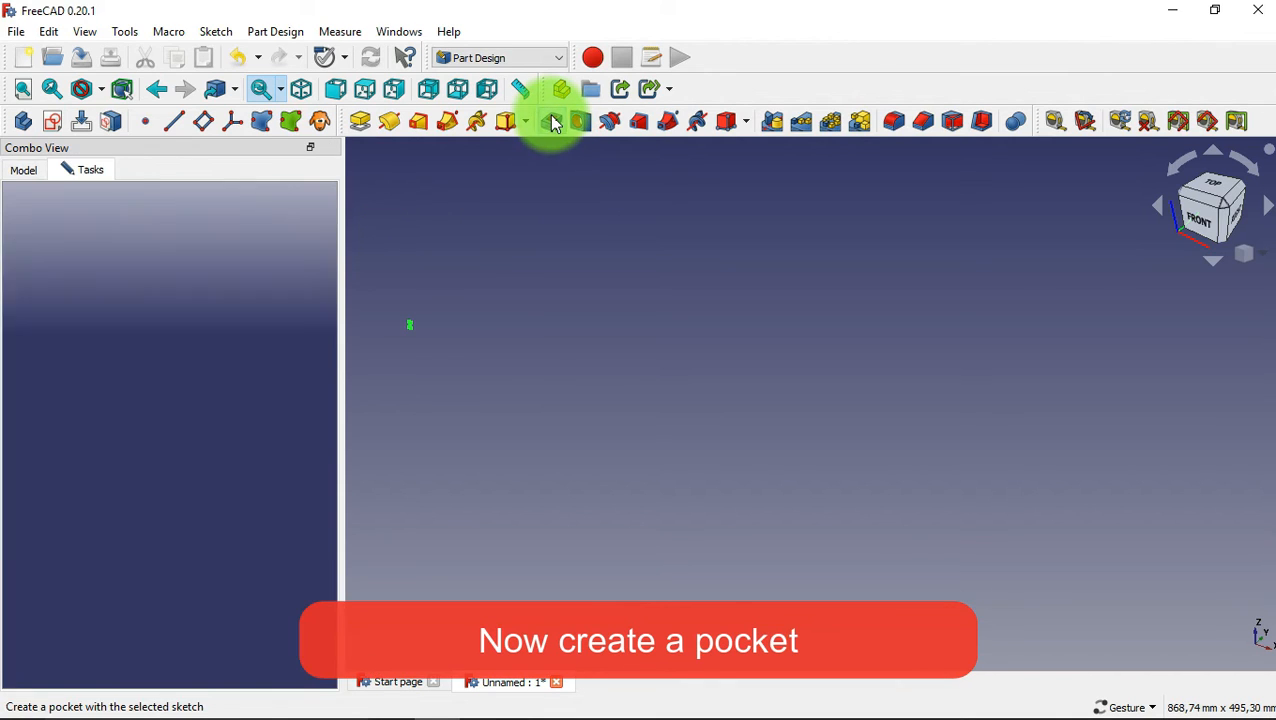
{"action": "scroll", "coordinate": [390, 320], "scroll_direction": "up", "scroll_amount": 10}
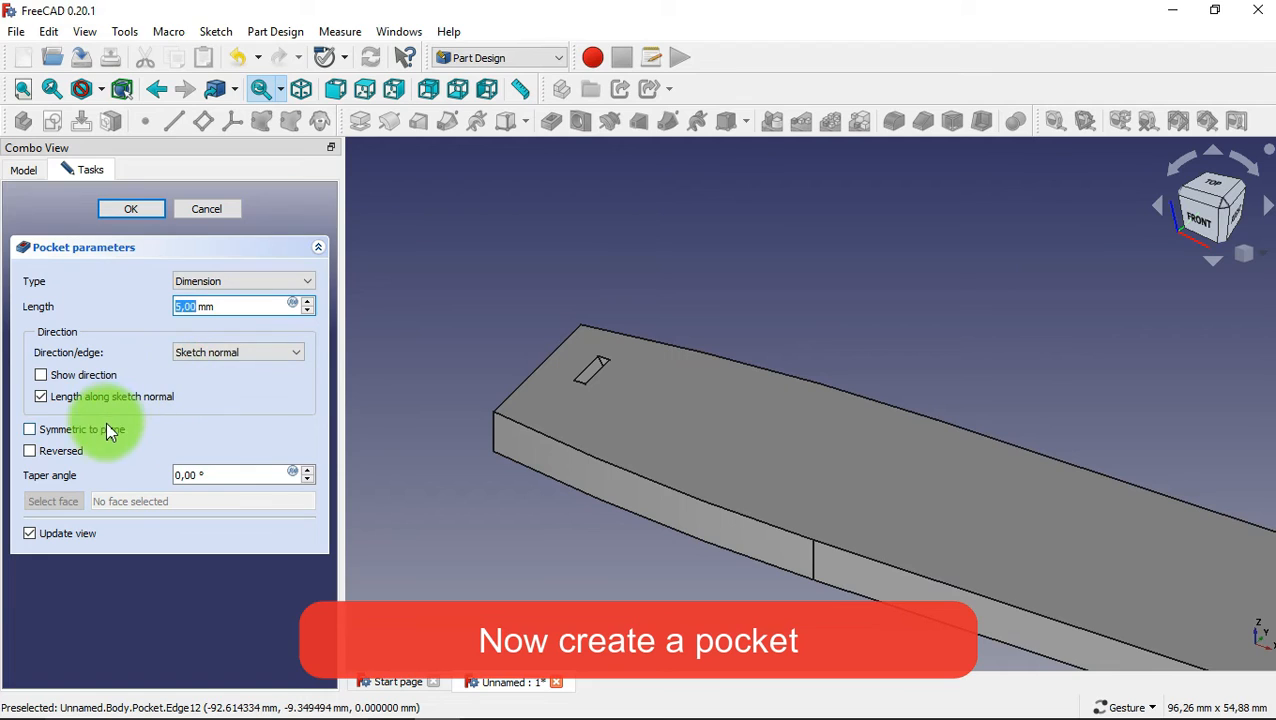
{"action": "left_click", "coordinate": [30, 429]}
{"action": "left_click_drag", "start_coordinate": [225, 306], "coordinate": [168, 307]}
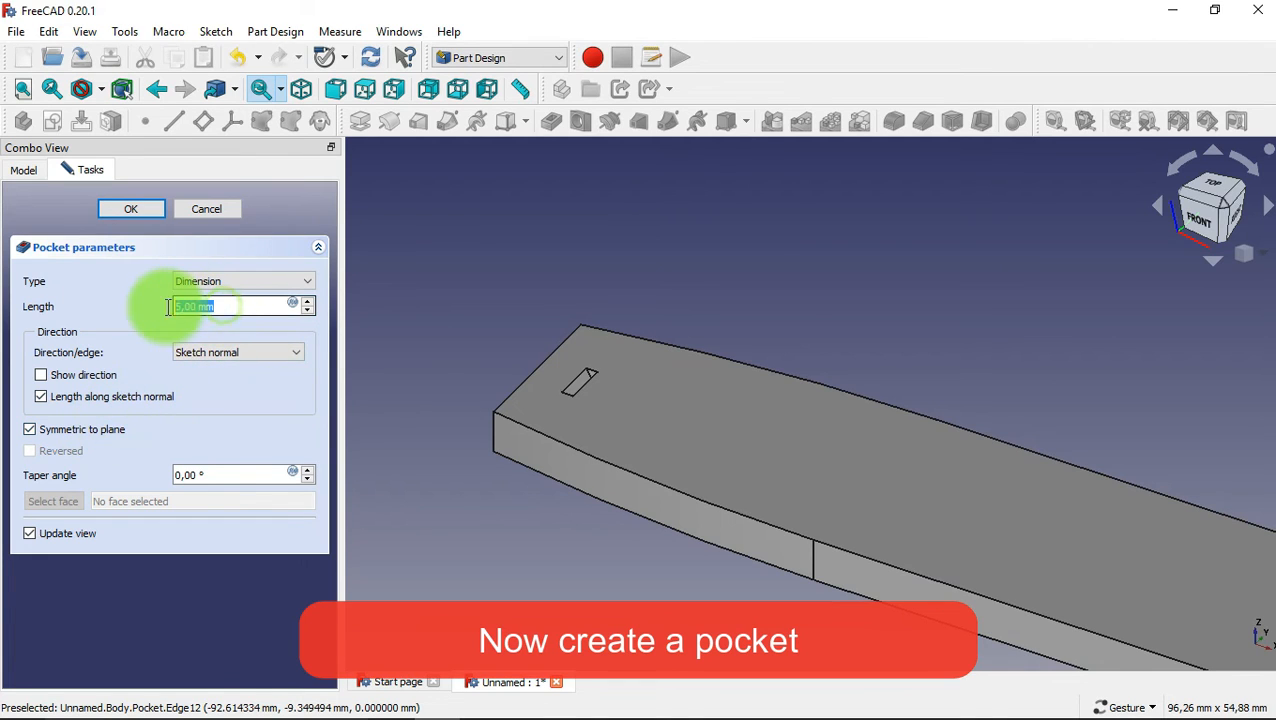
{"action": "type", "text": "50"}
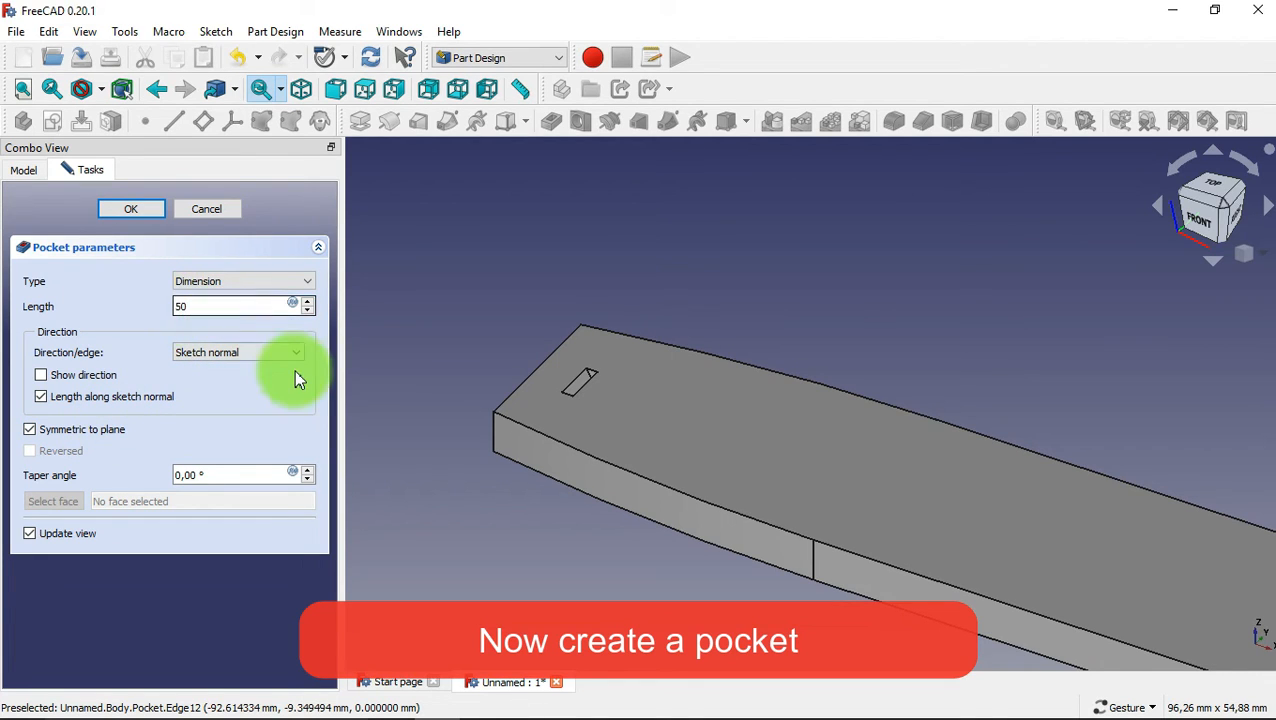
Slant the pocket with a custom direction of x -0.40, keeping y at 1.00 and z at 0.00, and accept it
{"action": "left_click", "coordinate": [296, 353]}
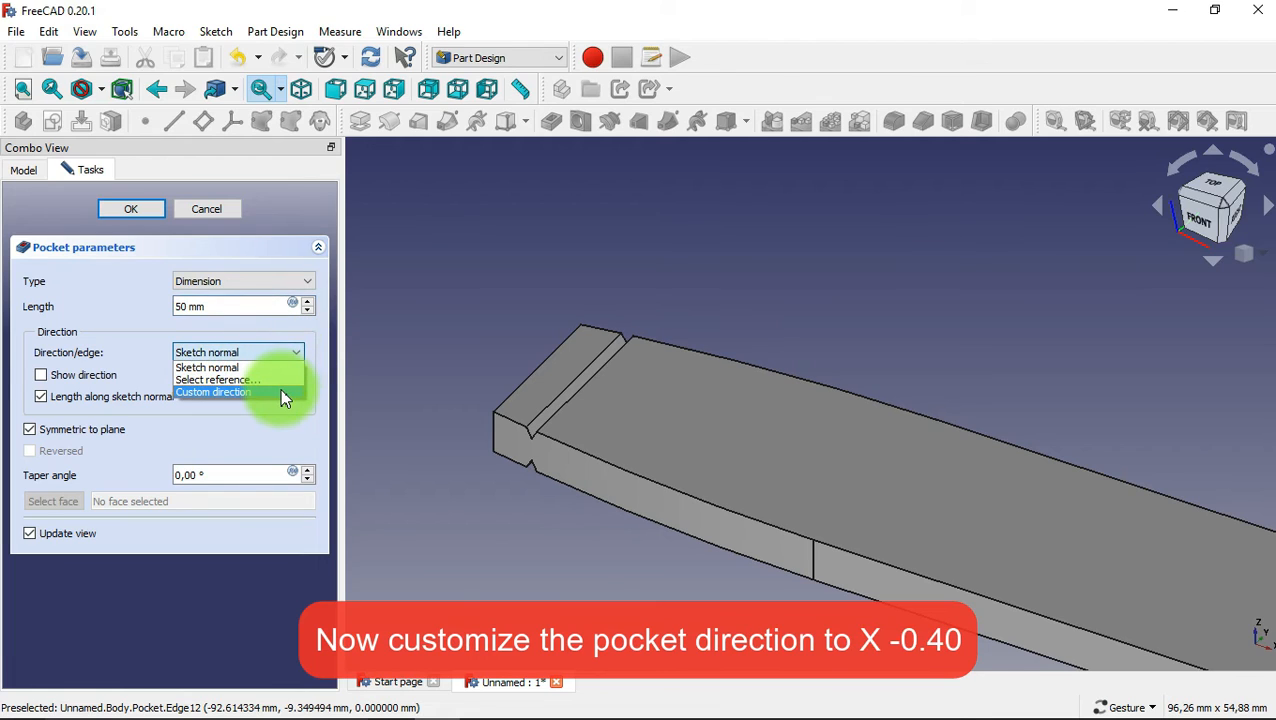
{"action": "left_click", "coordinate": [282, 393]}
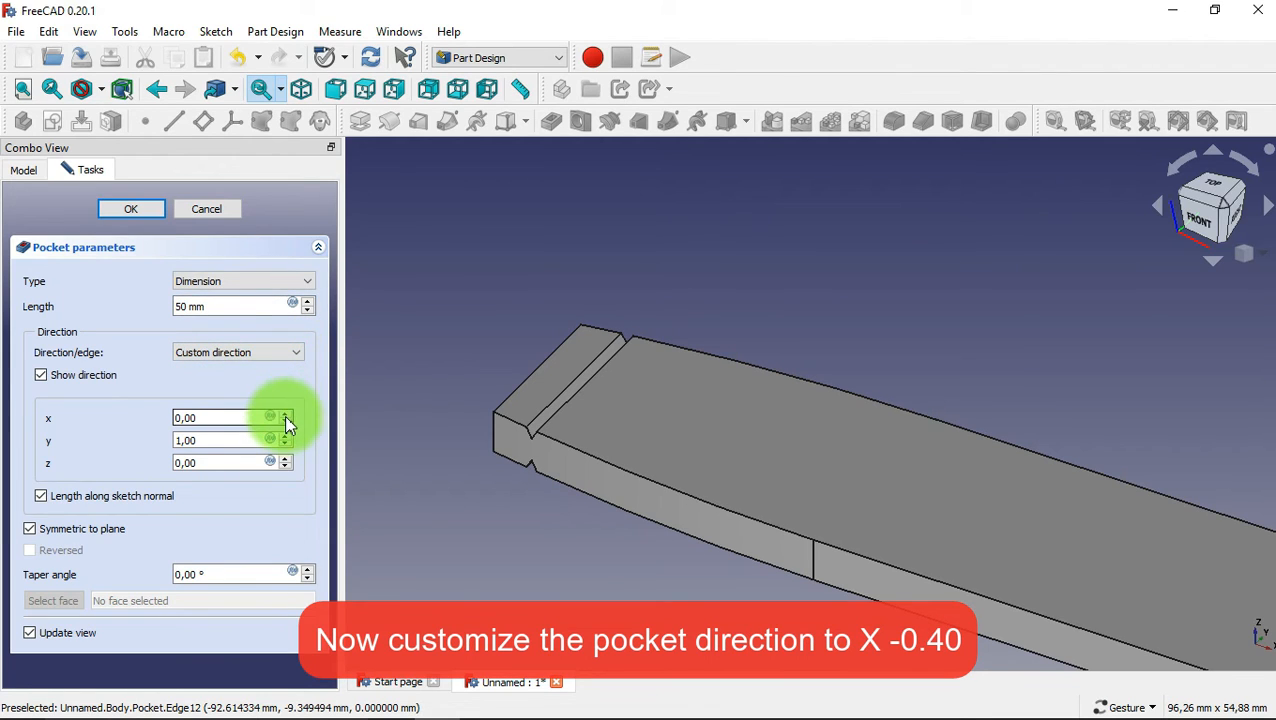
{"action": "left_click", "coordinate": [286, 421]}
{"action": "left_click", "coordinate": [286, 421]}
{"action": "left_click", "coordinate": [286, 421]}
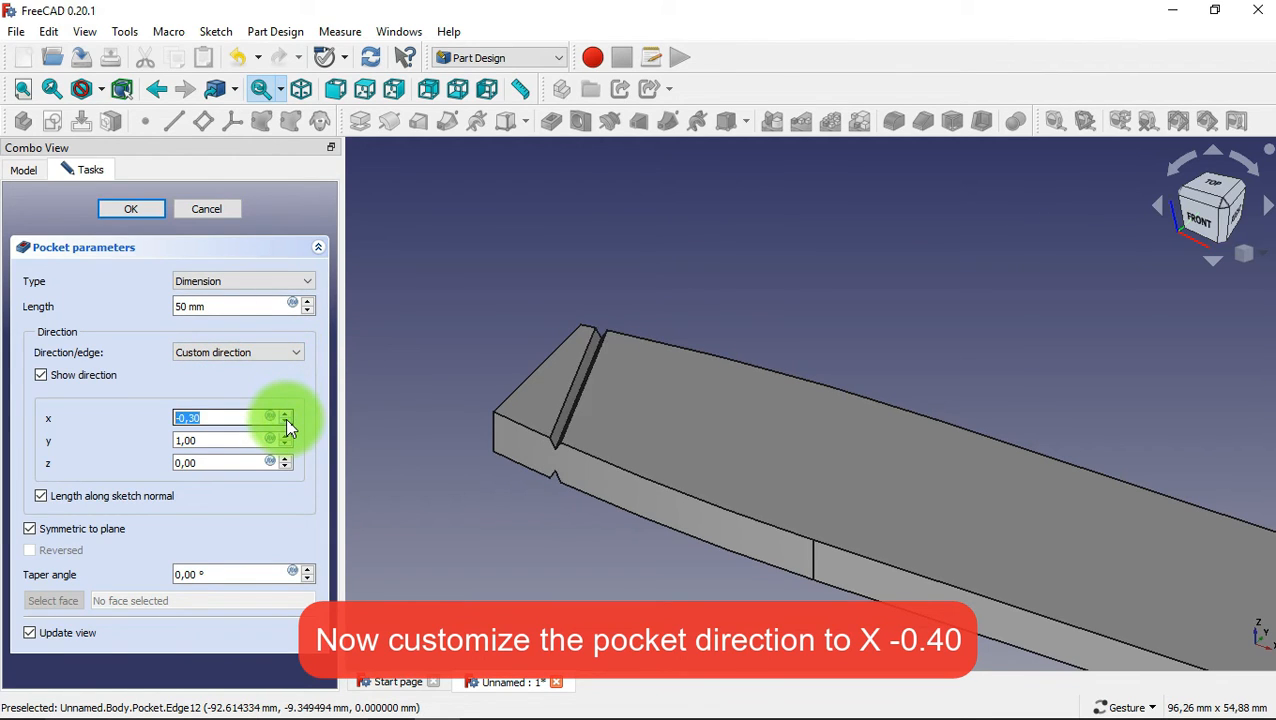
{"action": "left_click", "coordinate": [286, 421]}
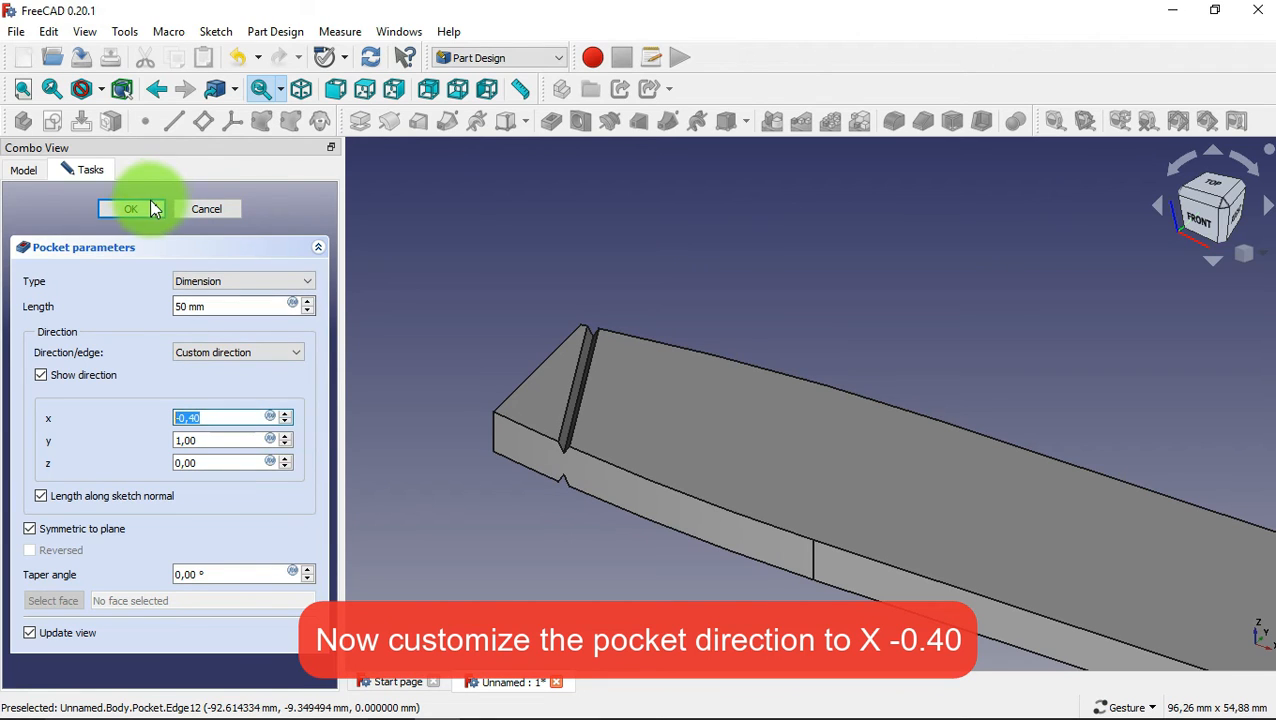
{"action": "left_click", "coordinate": [131, 209]}
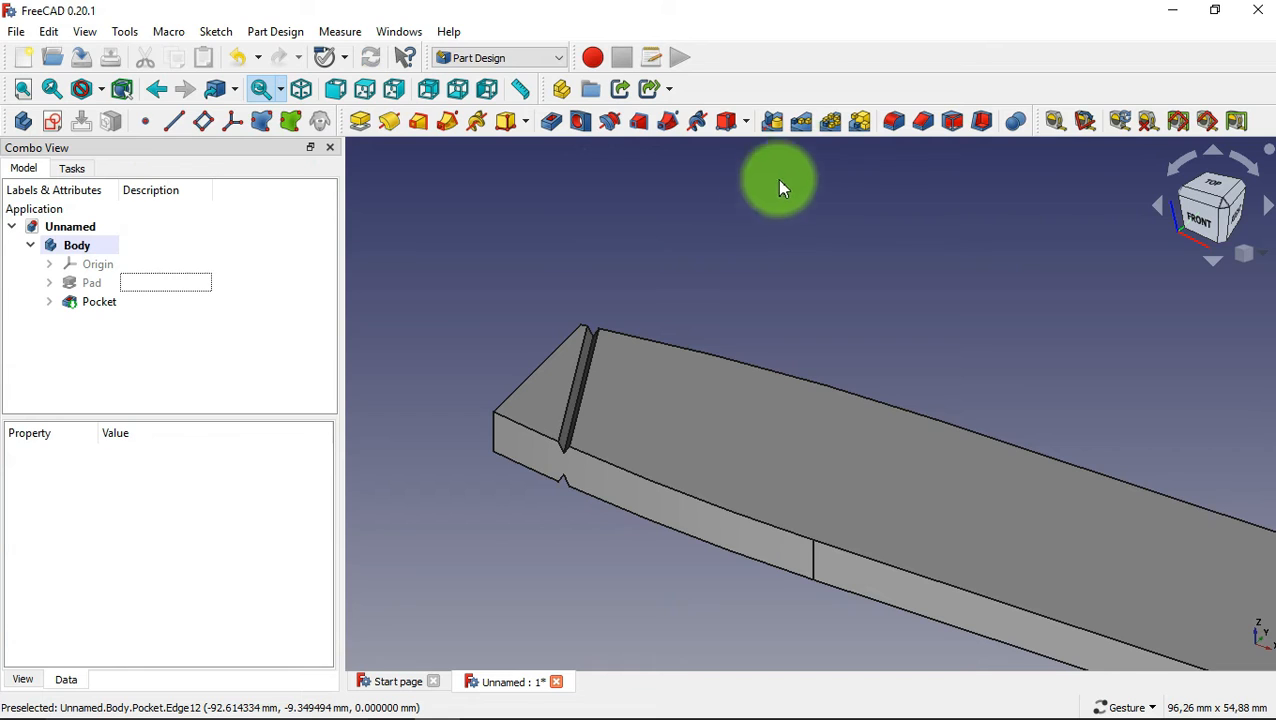
Create a linear pattern of the Pocket along the horizontal sketch axis with a length of 130 mm and 60 occurrences
{"action": "left_click", "coordinate": [801, 122]}
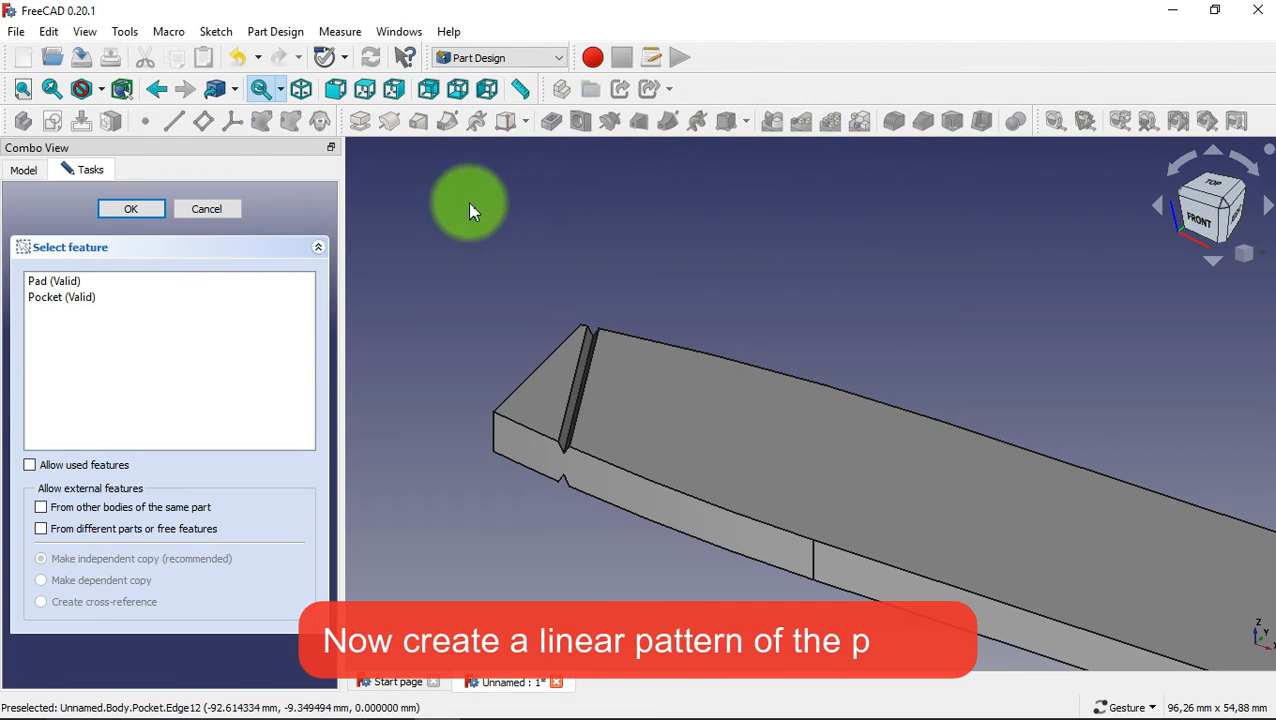
{"action": "left_click", "coordinate": [96, 299]}
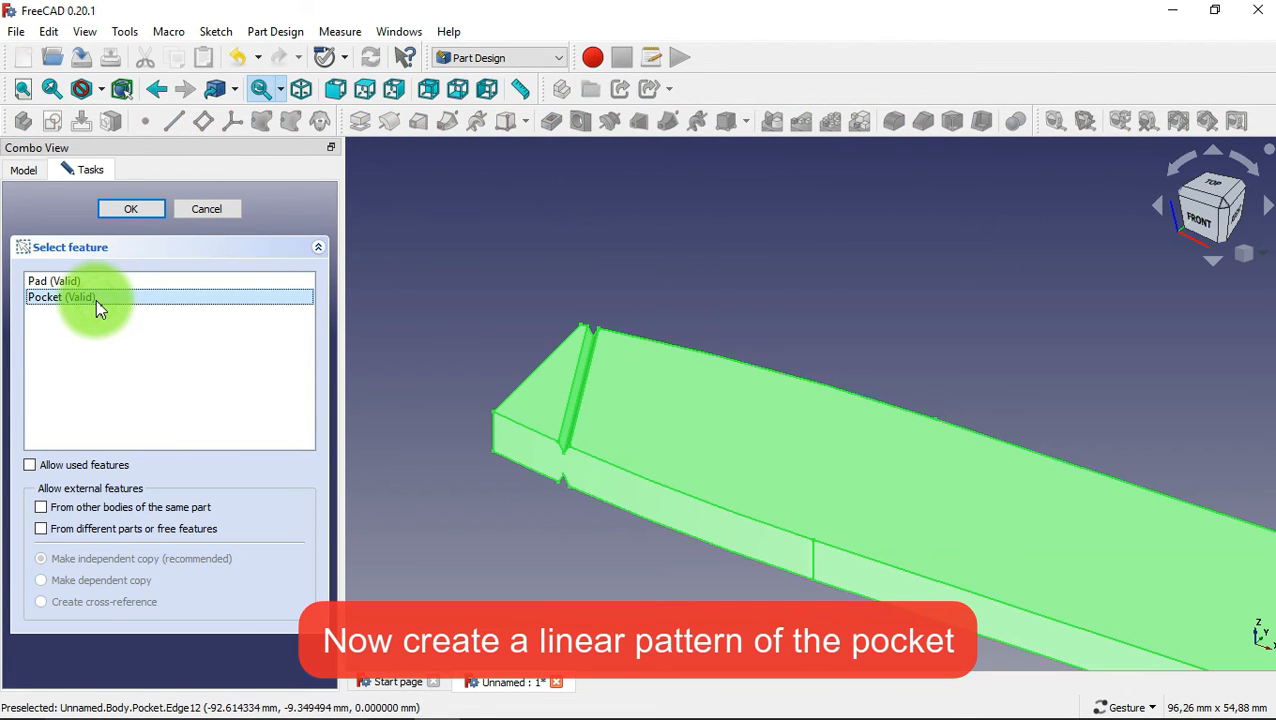
{"action": "left_click", "coordinate": [140, 210]}
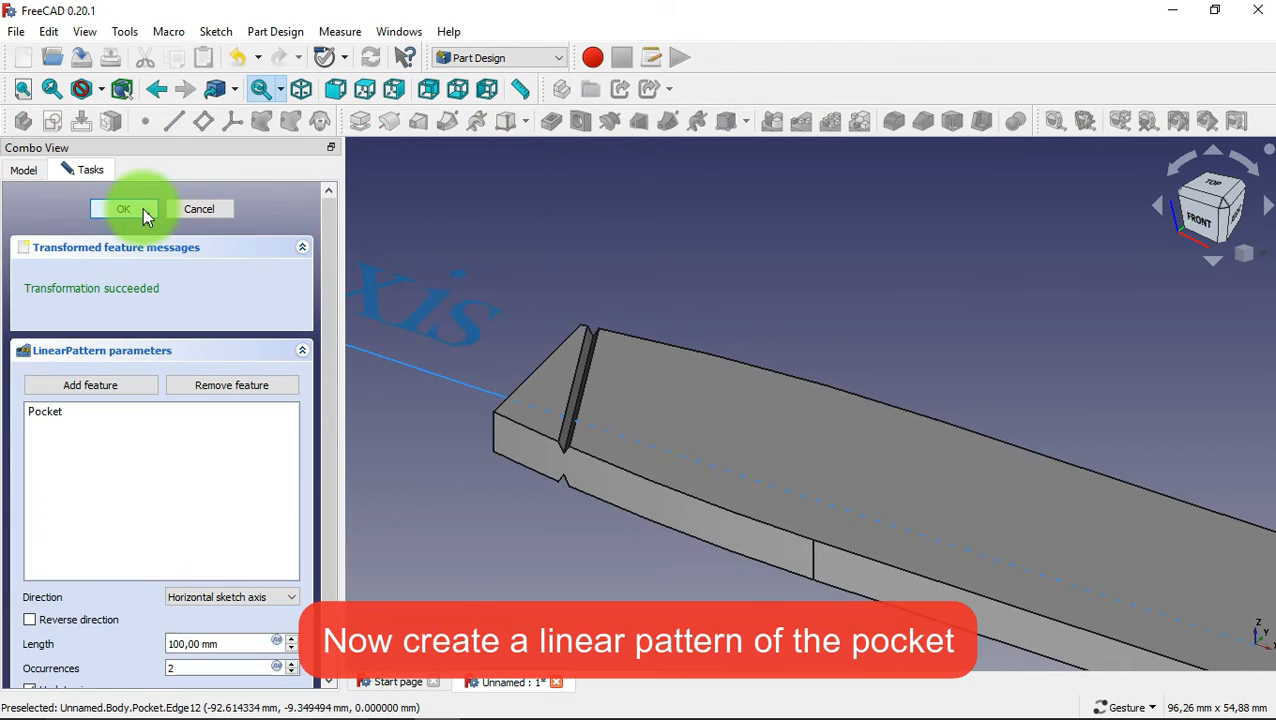
{"action": "left_click_drag", "start_coordinate": [328, 322], "coordinate": [329, 546]}
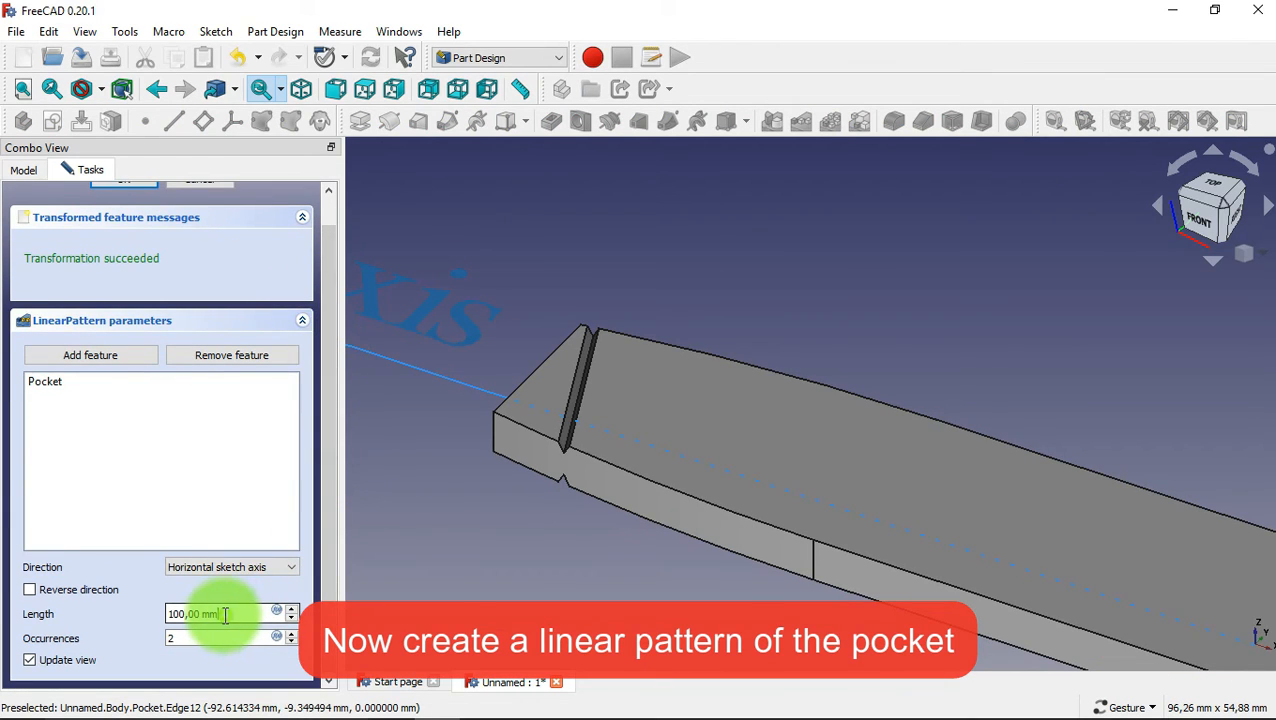
{"action": "left_click_drag", "start_coordinate": [225, 615], "coordinate": [166, 613]}
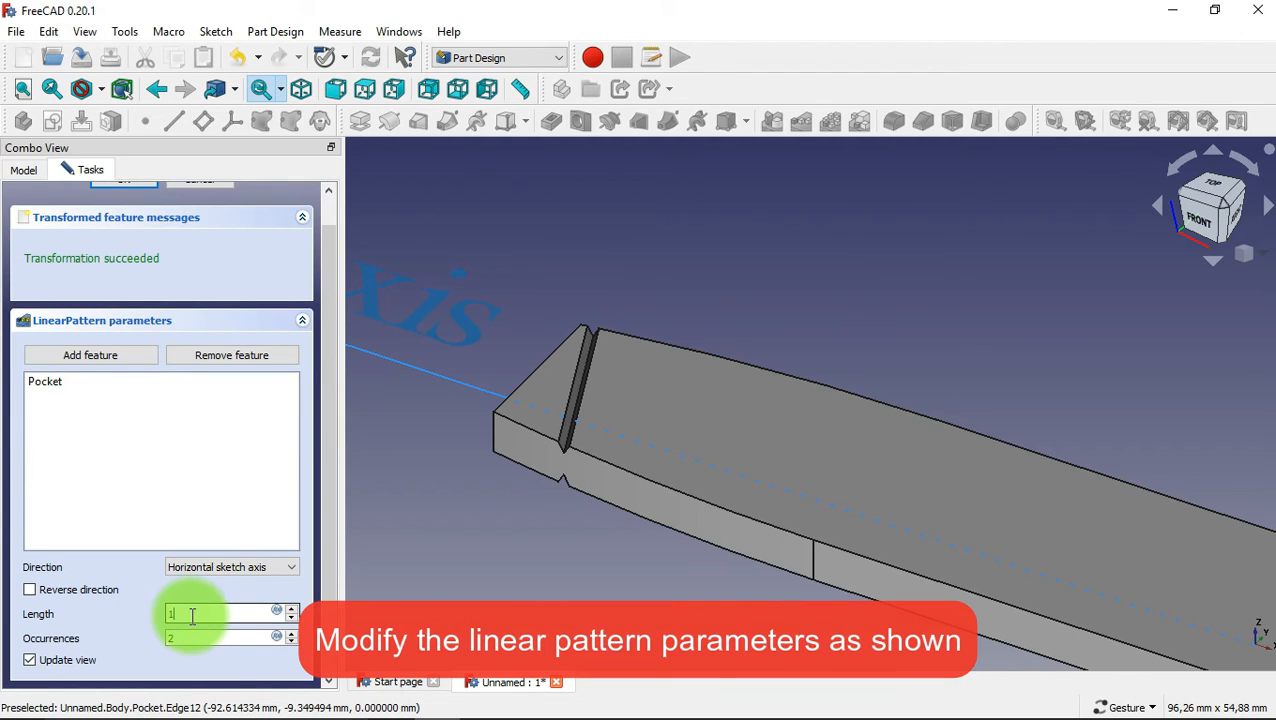
{"action": "left_click_drag", "start_coordinate": [185, 637], "coordinate": [164, 637]}
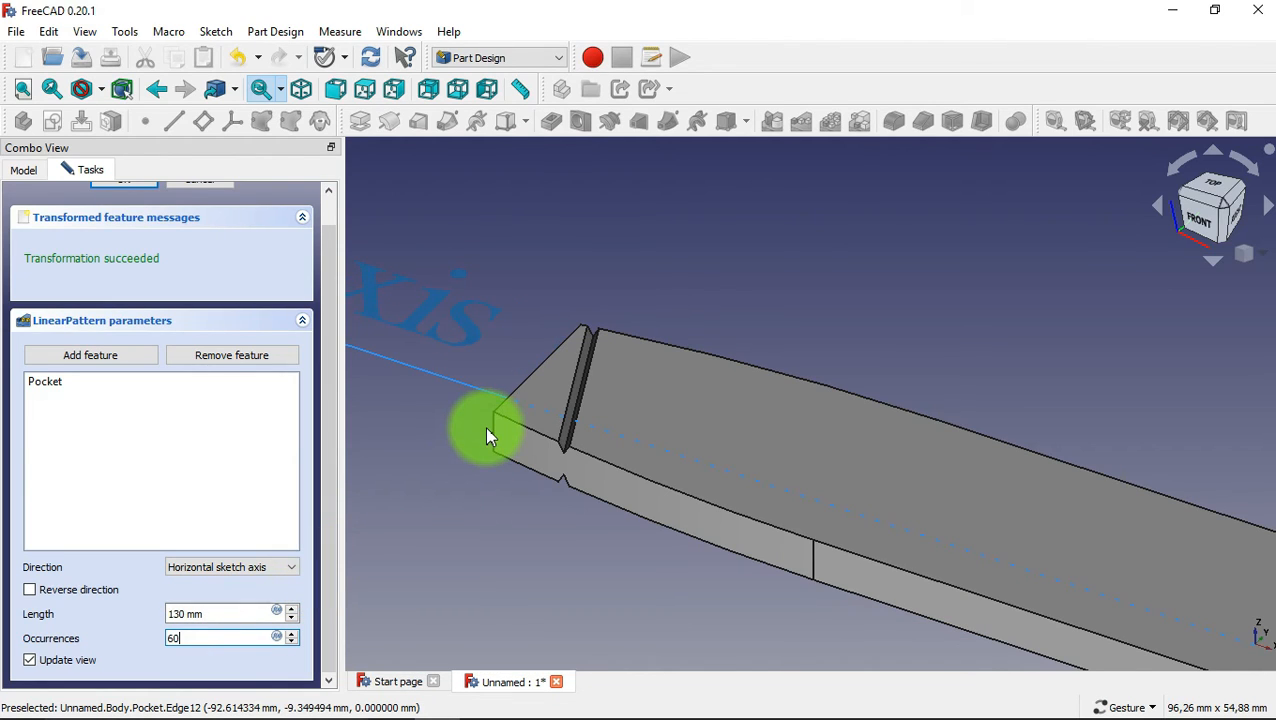
{"action": "scroll", "coordinate": [468, 410], "scroll_direction": "down", "scroll_amount": 5}
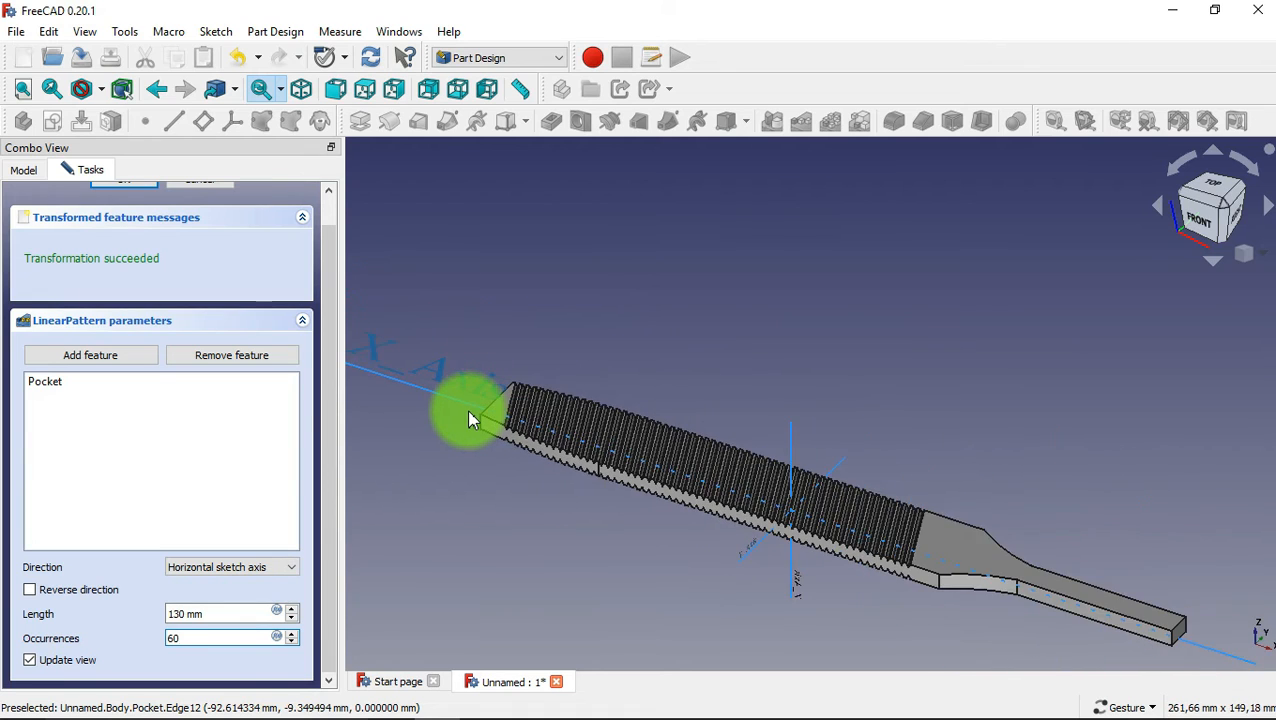
{"action": "scroll", "coordinate": [470, 418], "scroll_direction": "down", "scroll_amount": 3}
{"action": "scroll", "coordinate": [588, 500], "scroll_direction": "up", "scroll_amount": 4}
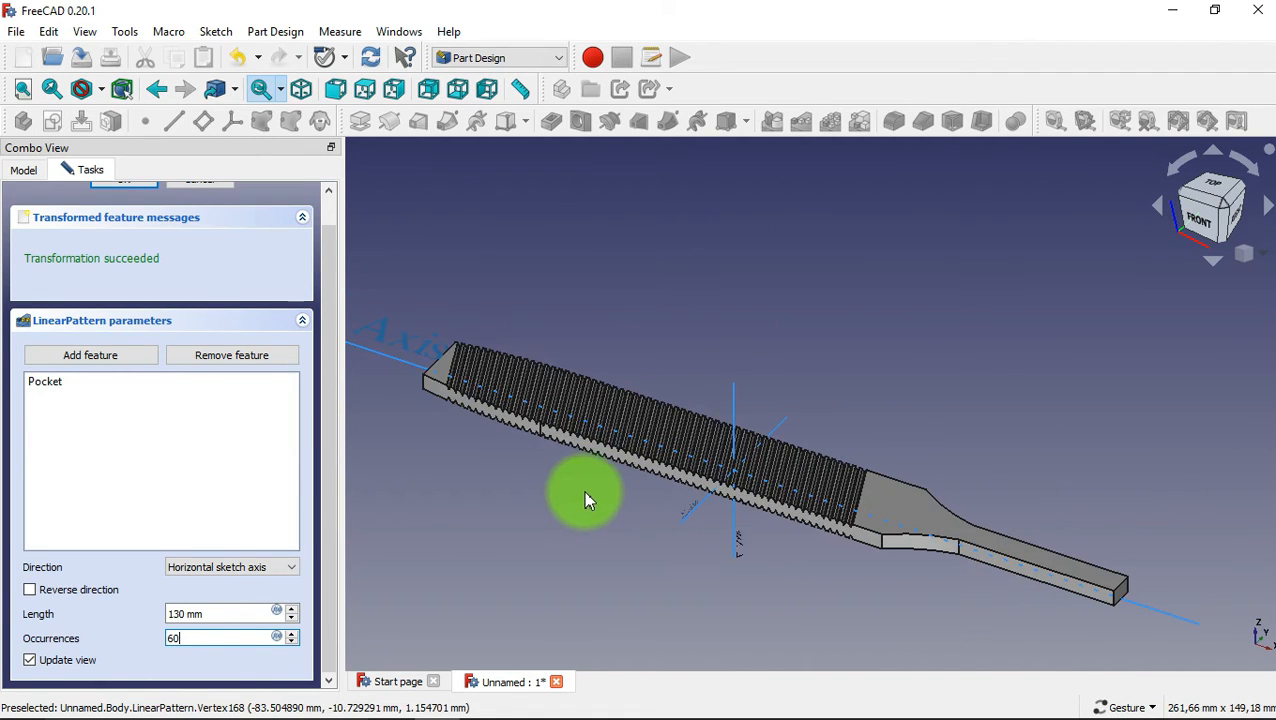
{"action": "scroll", "coordinate": [276, 263], "scroll_direction": "up", "scroll_amount": 1}
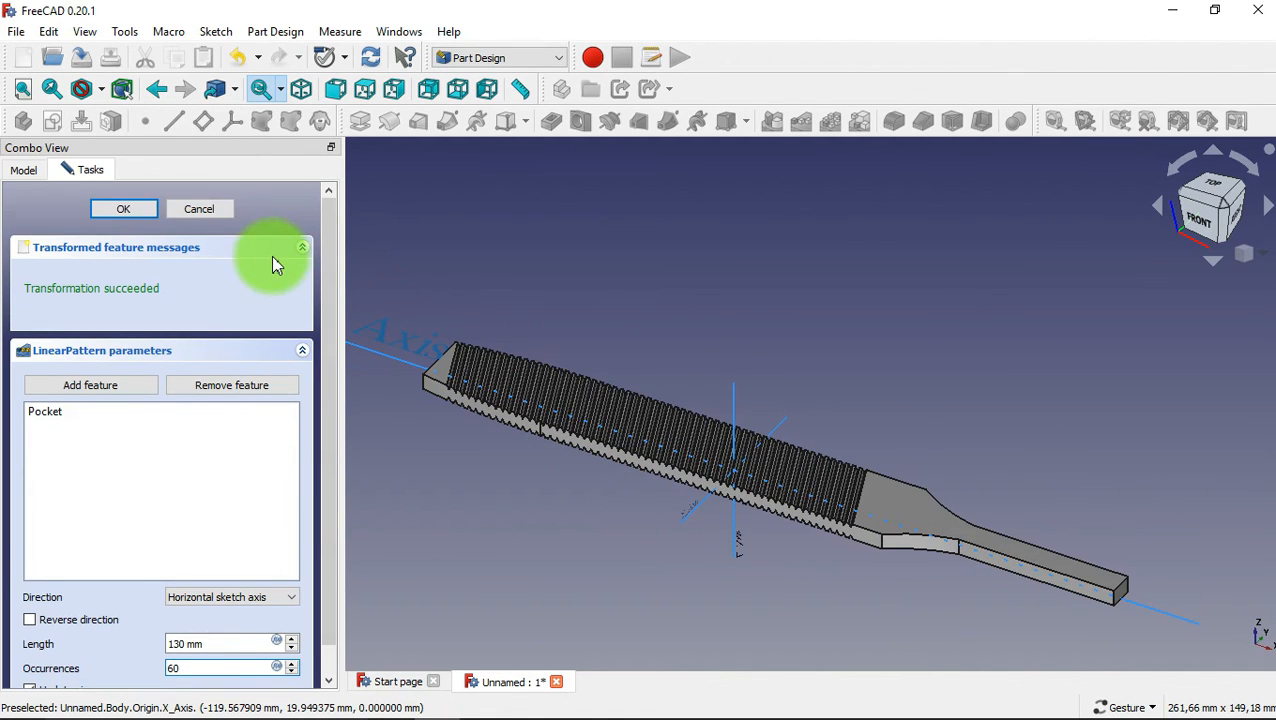
{"action": "left_click", "coordinate": [146, 218]}
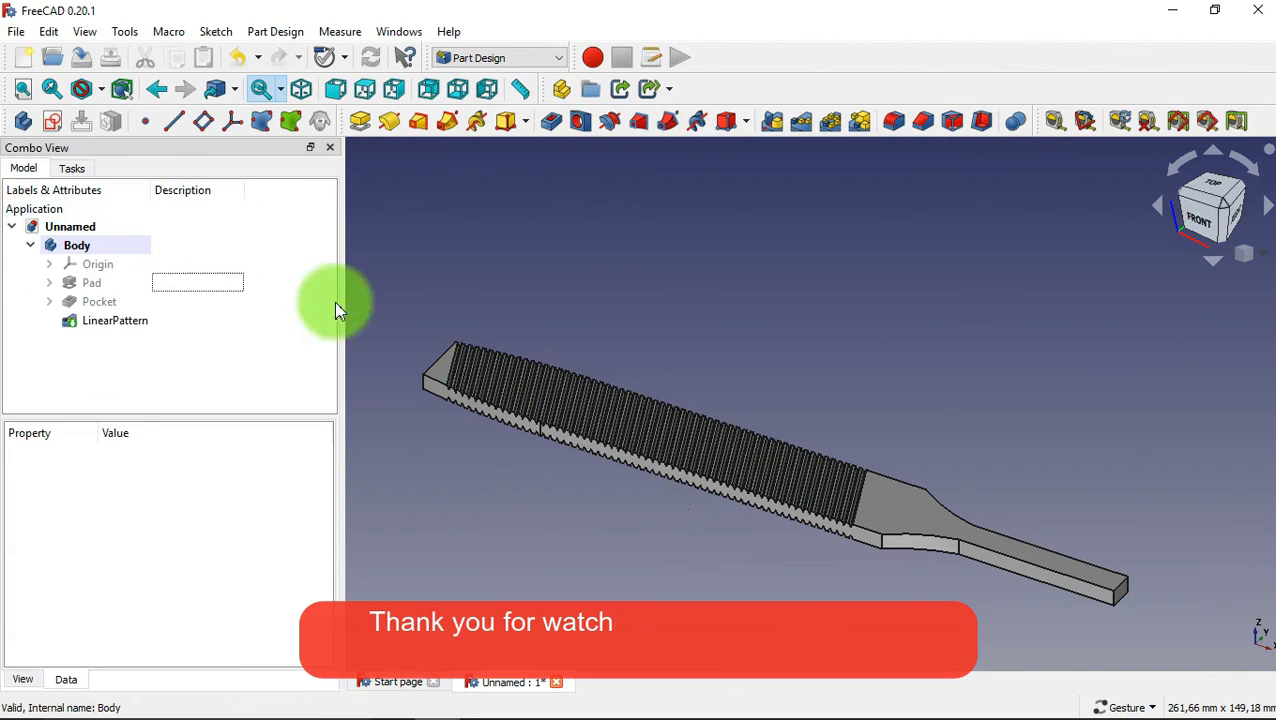
{"action": "scroll", "coordinate": [528, 430], "scroll_direction": "up", "scroll_amount": 1}
{"action": "scroll", "coordinate": [528, 430], "scroll_direction": "up", "scroll_amount": 1}
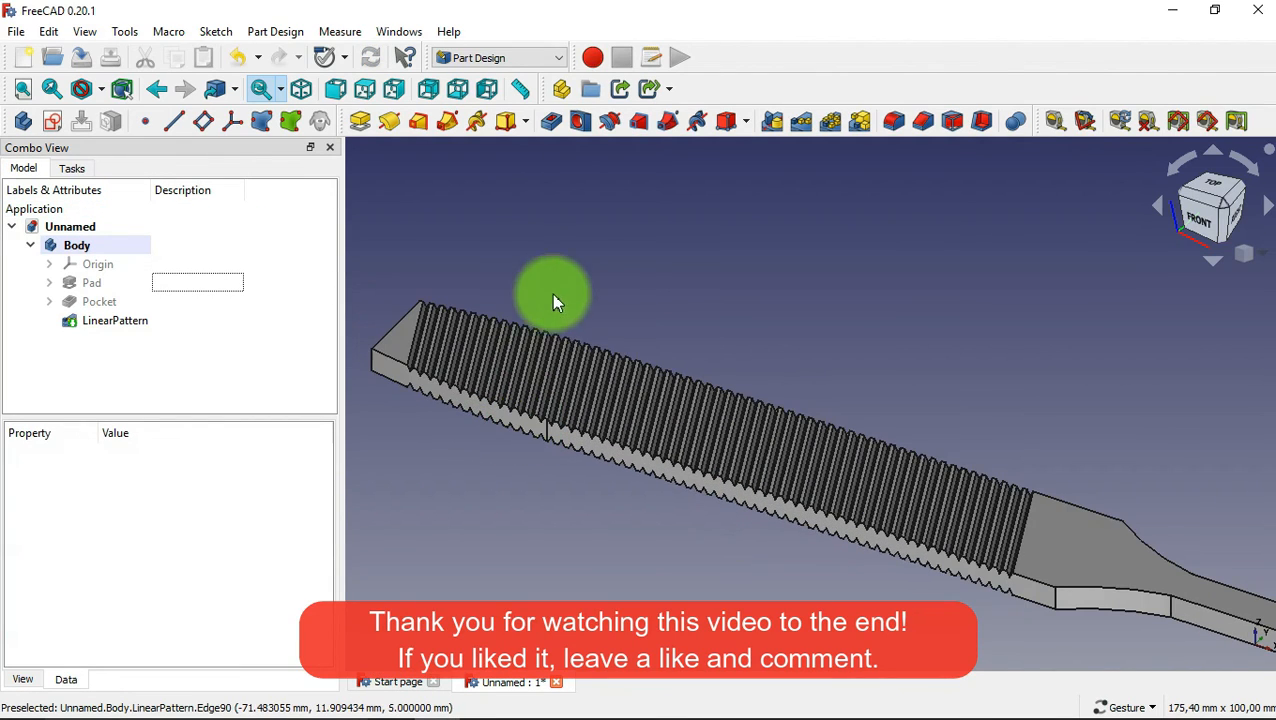
{"action": "left_click_drag", "start_coordinate": [550, 290], "coordinate": [664, 416]}
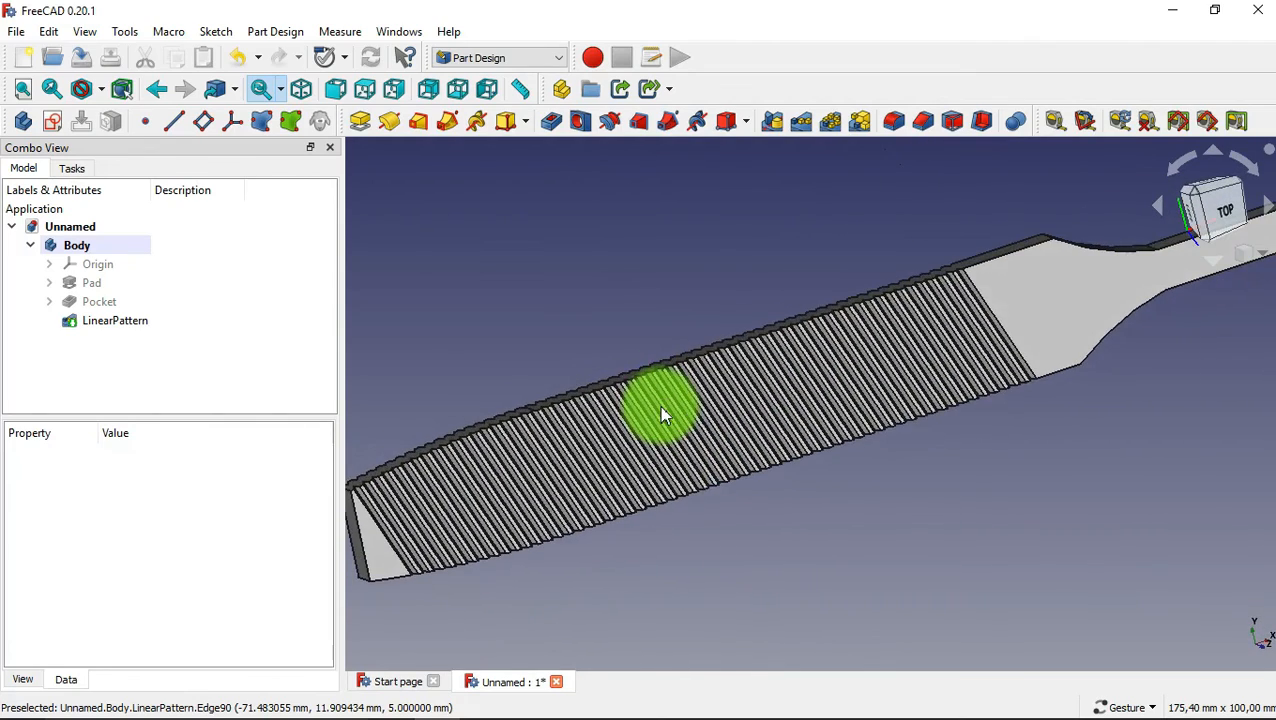
{"action": "scroll", "coordinate": [663, 415], "scroll_direction": "down", "scroll_amount": 3}
{"action": "scroll", "coordinate": [663, 415], "scroll_direction": "up", "scroll_amount": 4}
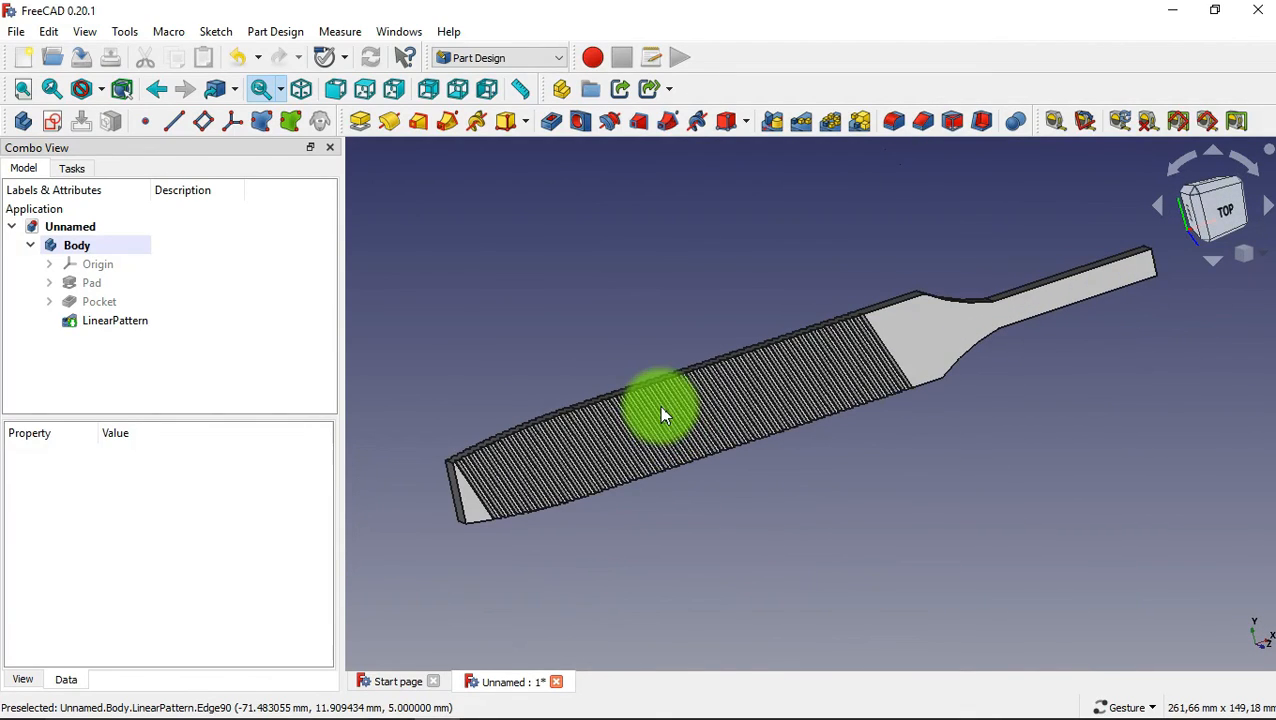